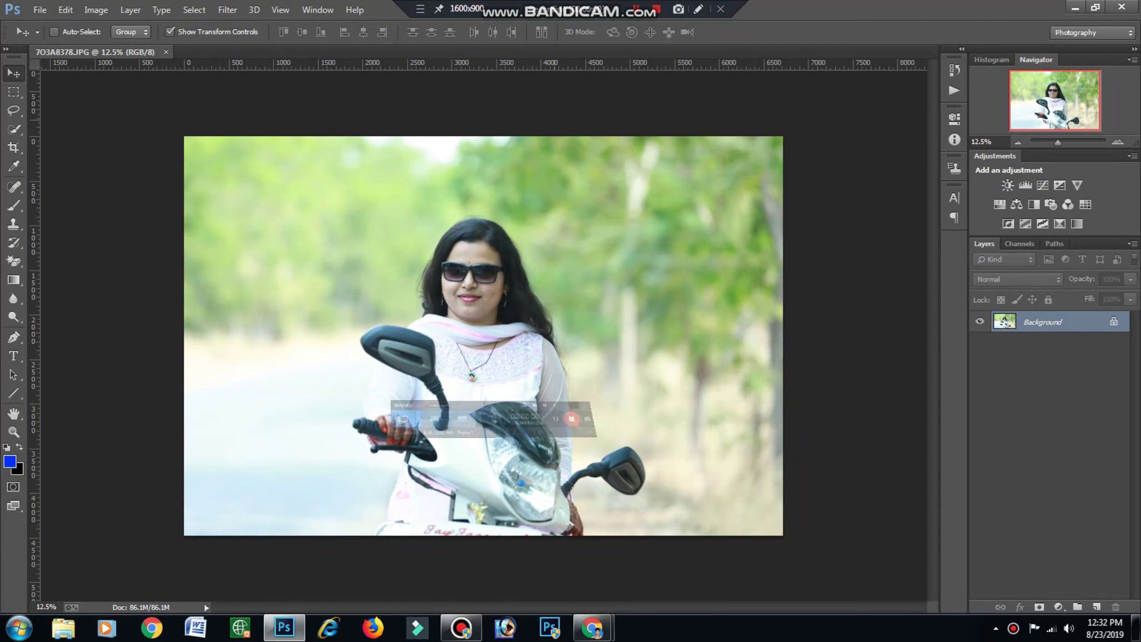
Open the Filter menu to start applying Camera Raw to the scooter portrait.
left_click(228, 10)
Open Camera Raw and set Contrast +38, Highlights -100 and Whites -100.
left_click(280, 94)
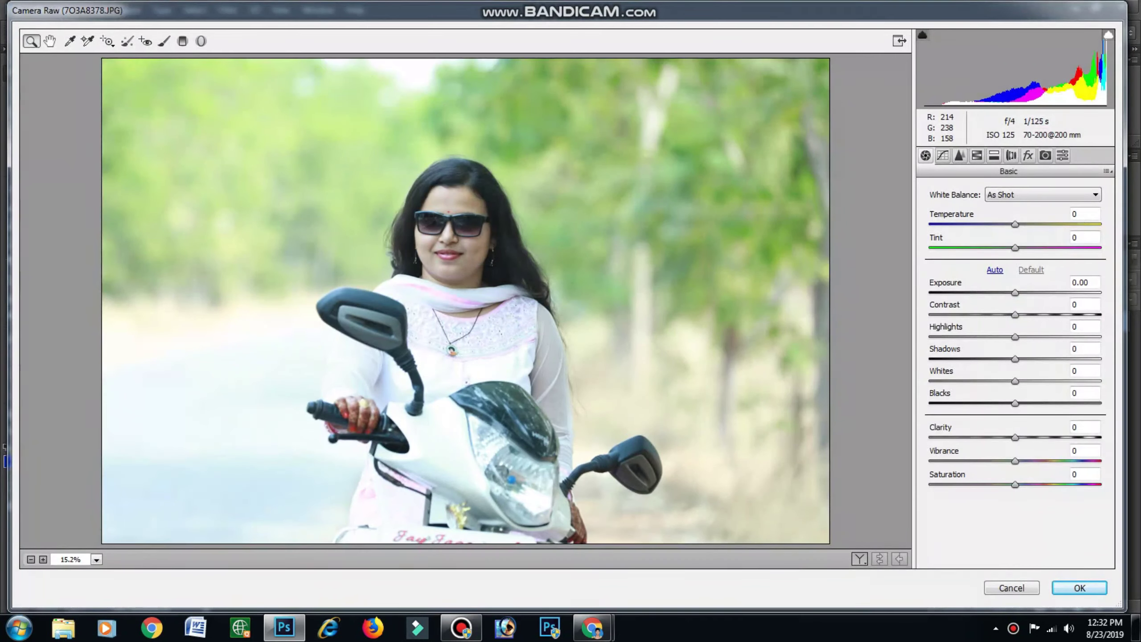
type("38")
key("Return")
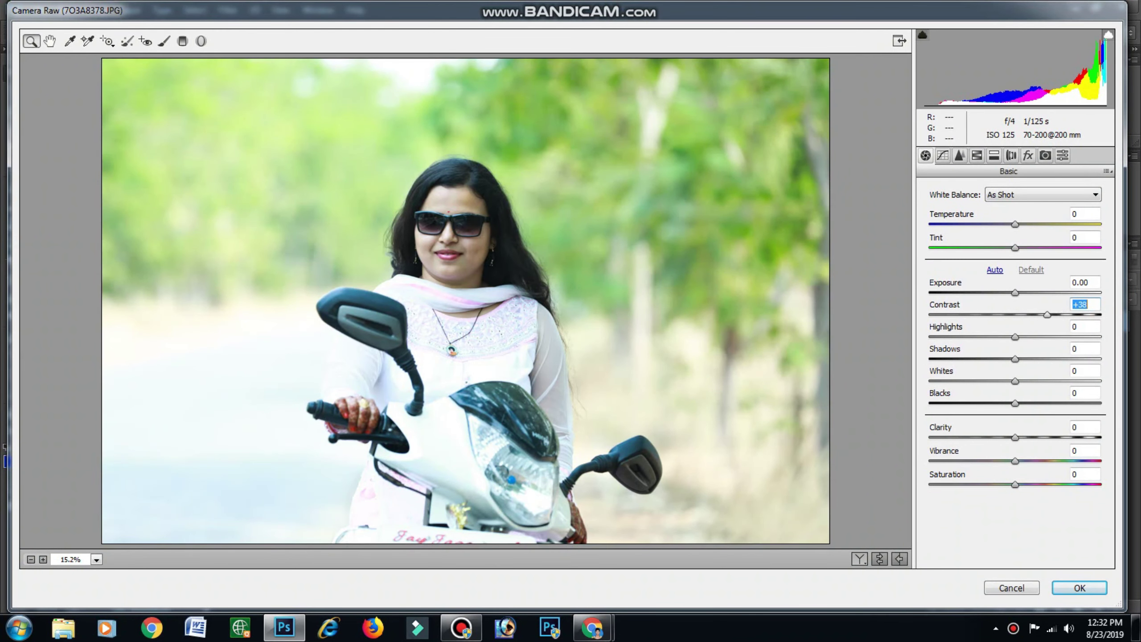
key("Tab")
type("-100")
key("Return")
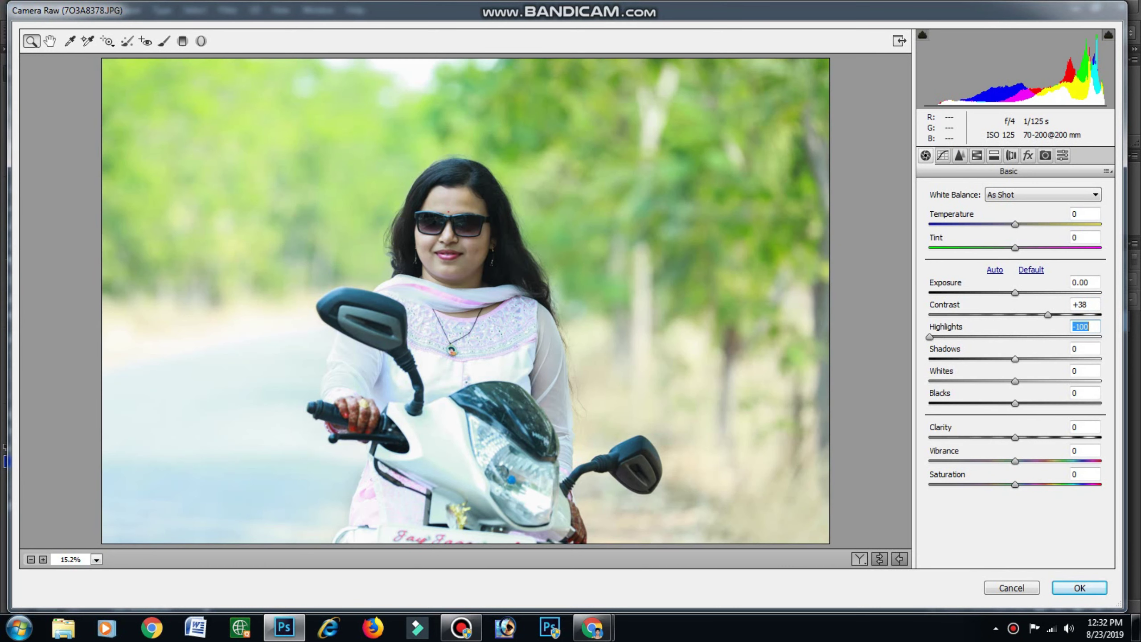
key("Tab")
key("Tab")
type("-100")
key("Return")
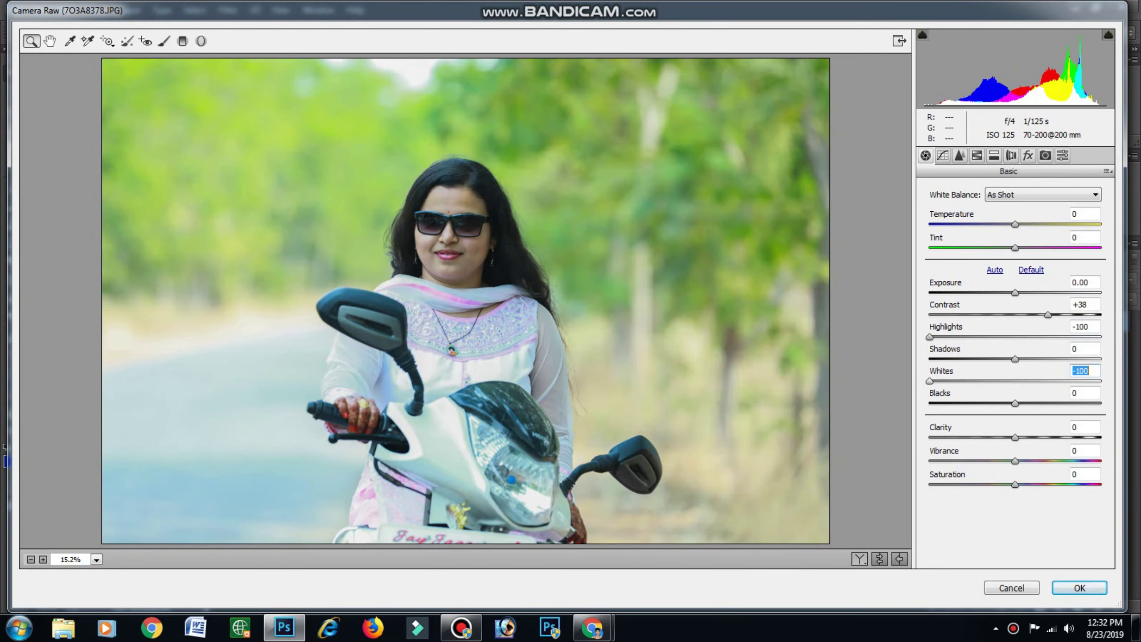
Set Shadows to -5 and Clarity to +42.
key("shift+Tab")
type("-5")
key("Return")
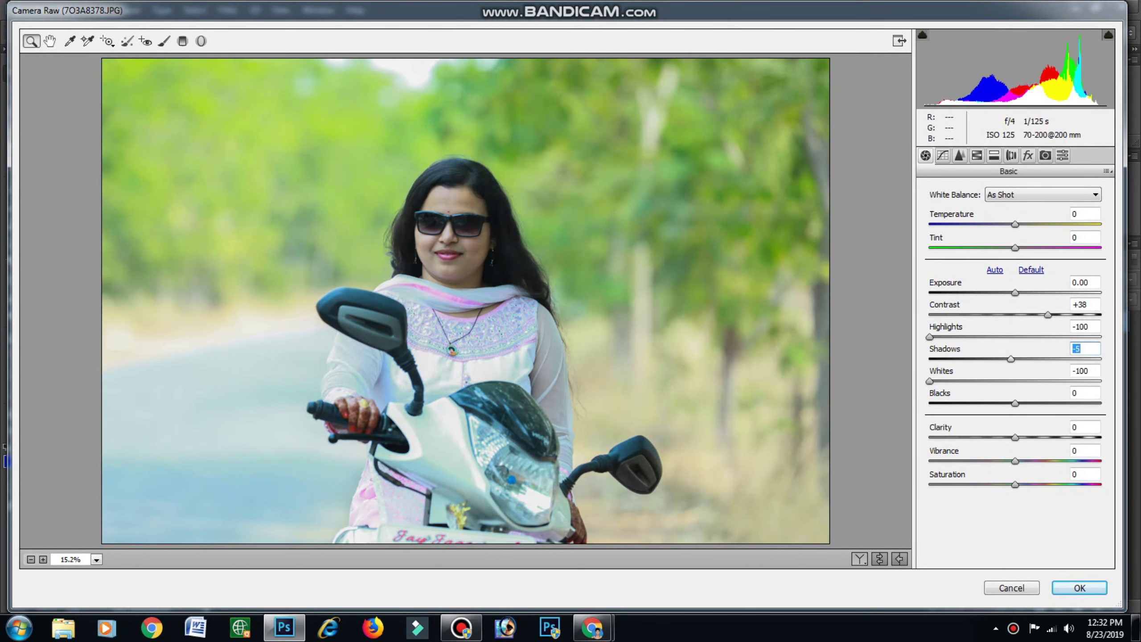
key("Tab")
key("Tab")
key("Tab")
type("48")
key("Return")
key("Down")
key("Down")
key("Down")
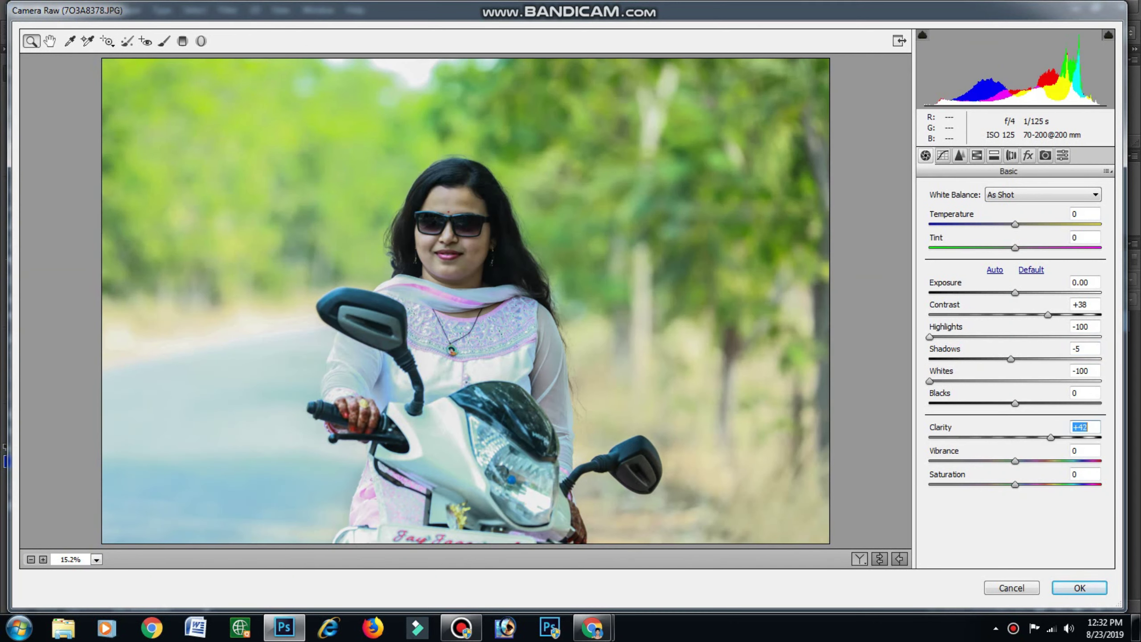
key("ctrl+alt+4")
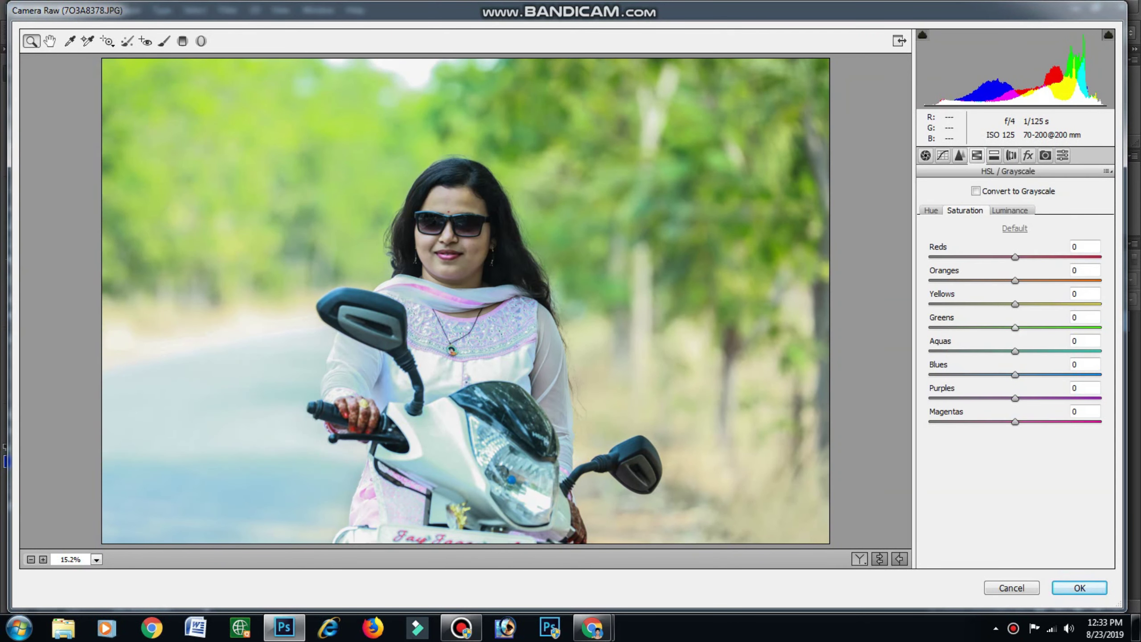
Raise HSL saturation: Greens +61, Reds +34, Purples +58, Magentas +43.
type("61")
key("Return")
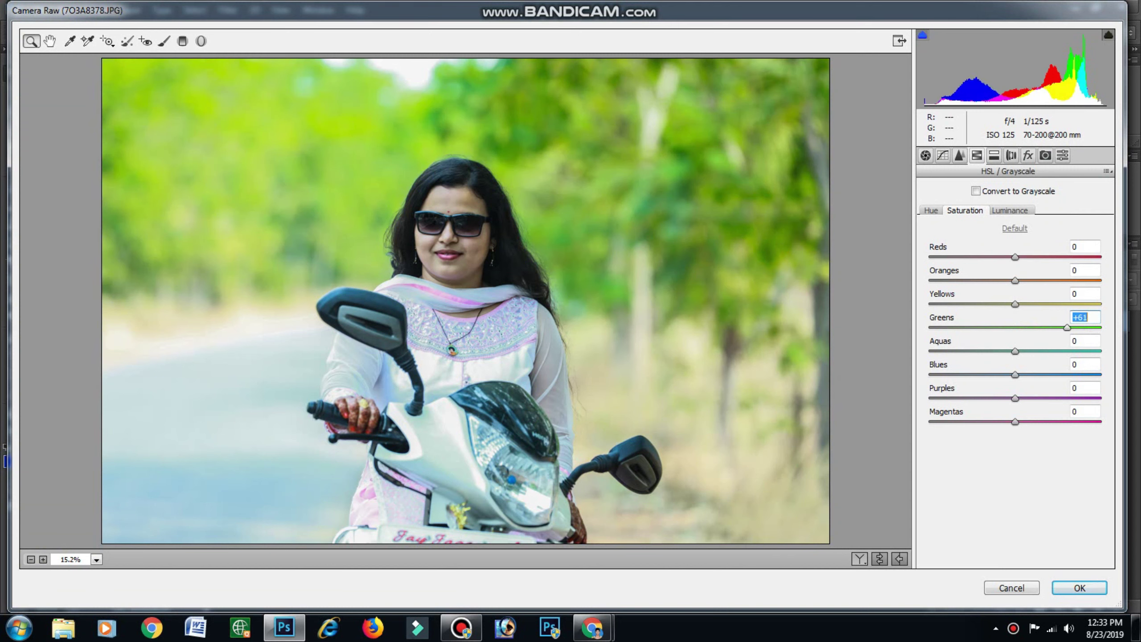
key("shift+Tab")
key("shift+Tab")
key("shift+Tab")
type("34")
key("Return")
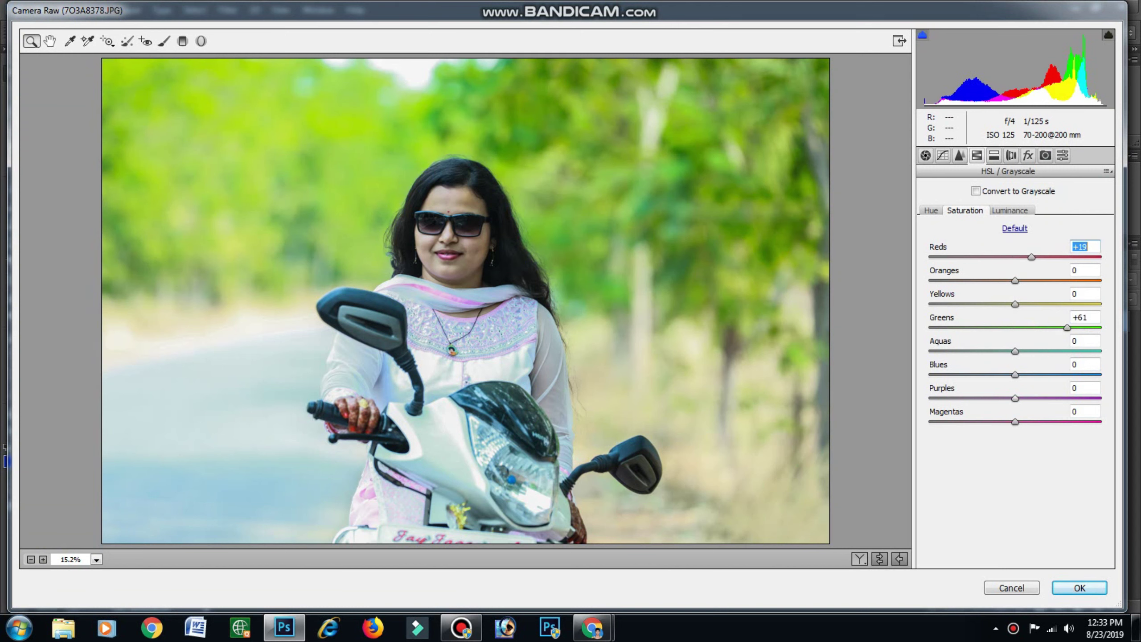
key("Tab")
key("Tab")
key("Tab")
type("58")
key("Return")
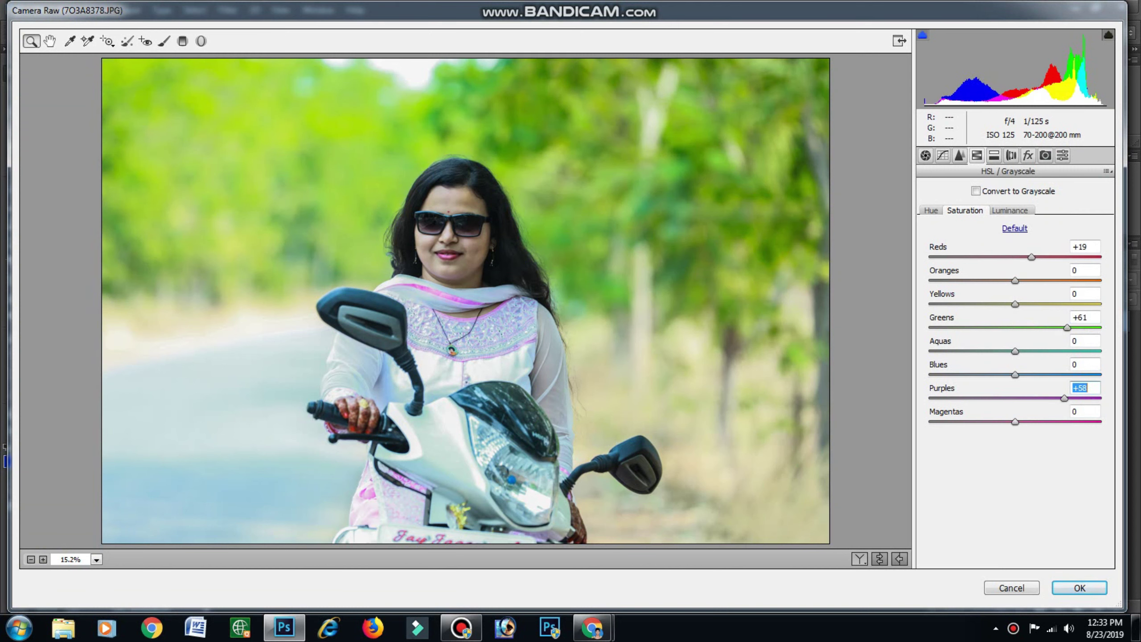
key("Tab")
type("43")
key("Return")
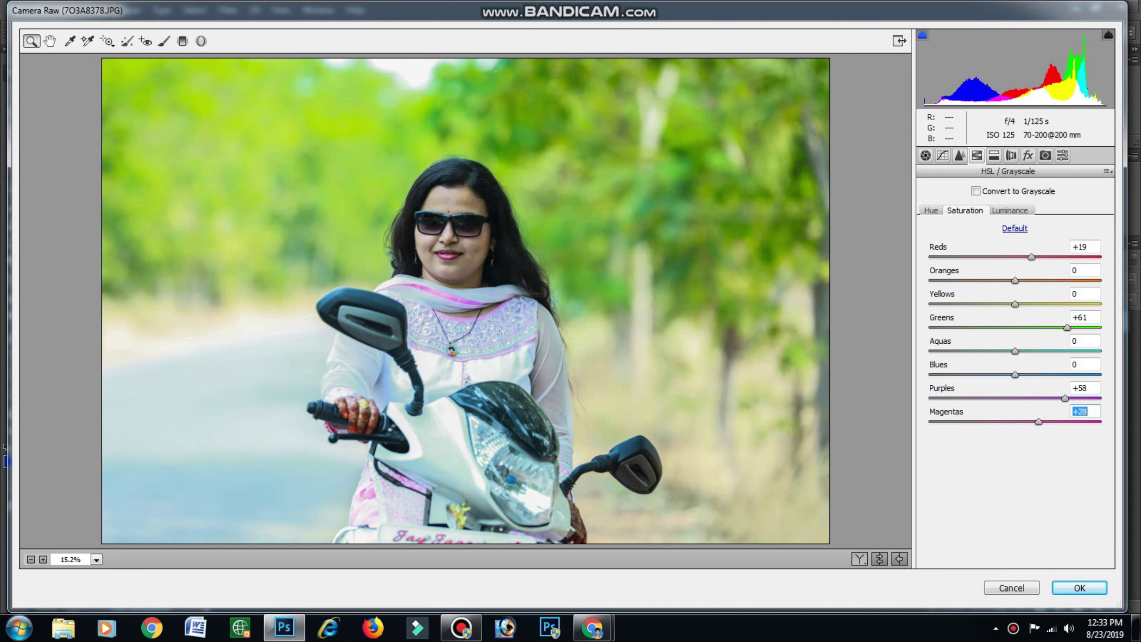
Fully desaturate Yellows and Greens to -100 and compare against the original.
key("ctrl+alt+shift+h")
key("shift+Tab")
key("shift+Tab")
key("shift+Tab")
type("-100")
key("Return")
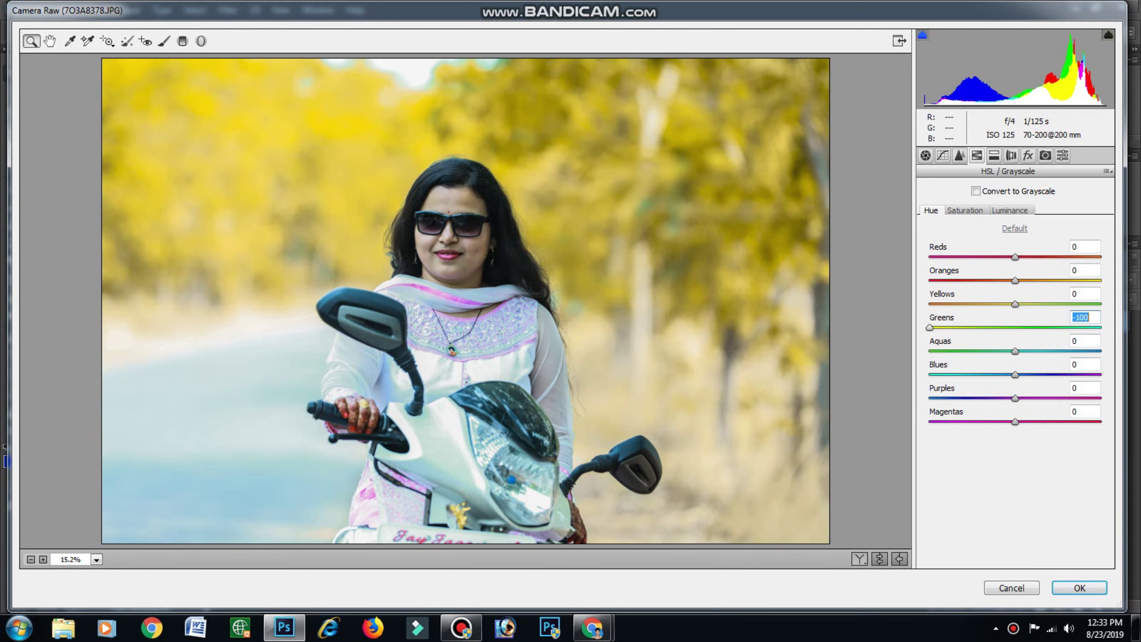
key("ctrl+z")
key("ctrl+alt+shift+s")
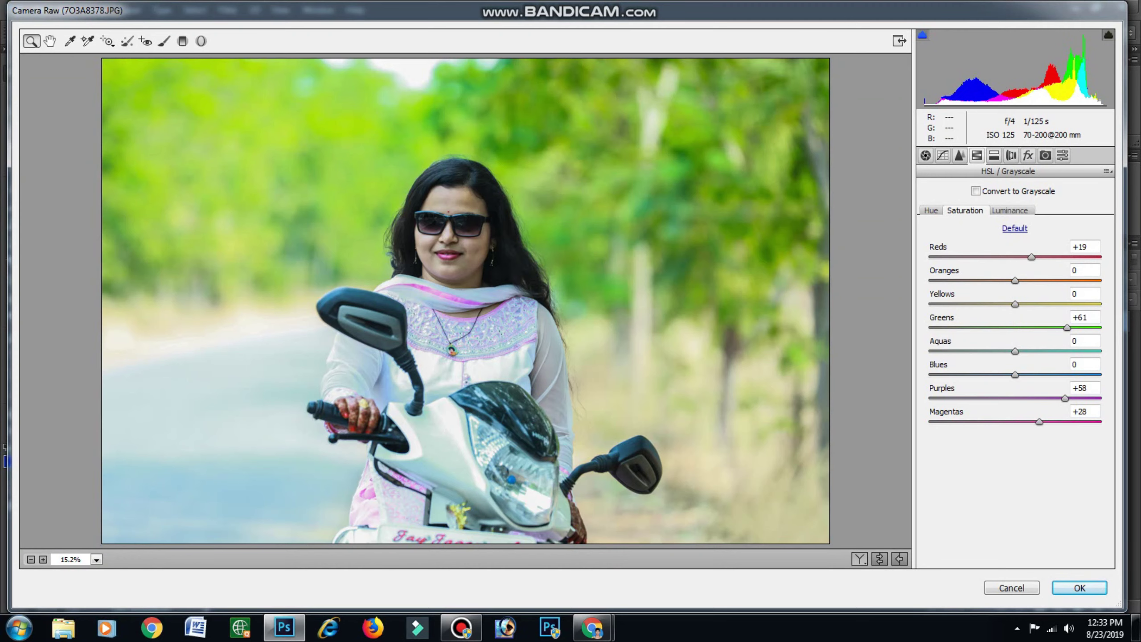
key("Tab")
key("Tab")
type("-100")
key("Tab")
type("-100")
key("Return")
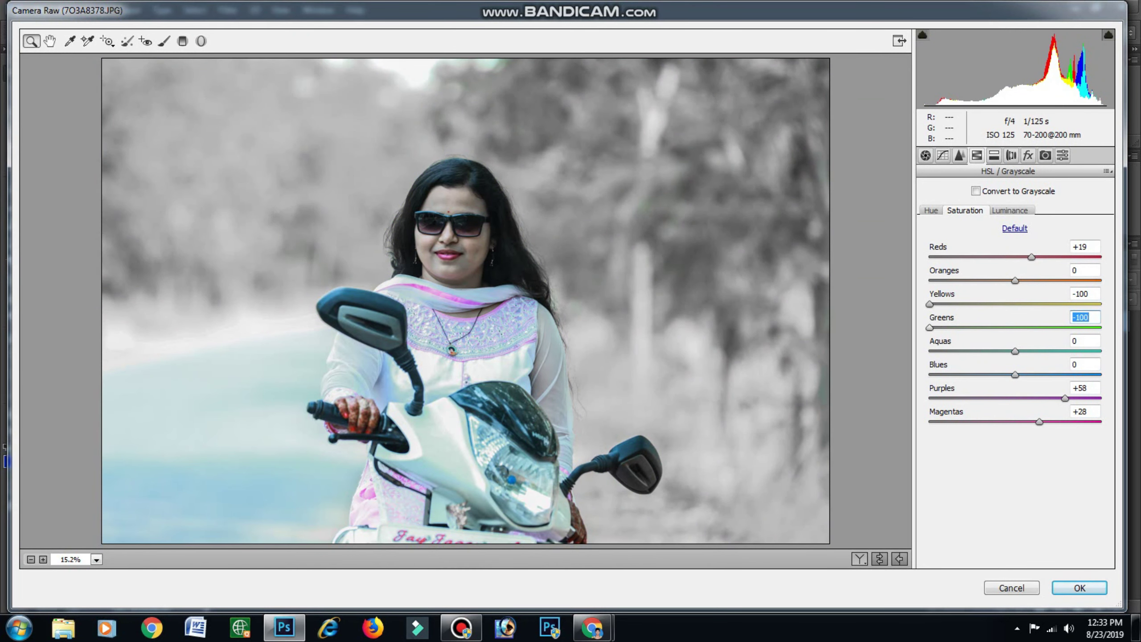
key("p")
key("p")
key("ctrl+alt+shift+h")
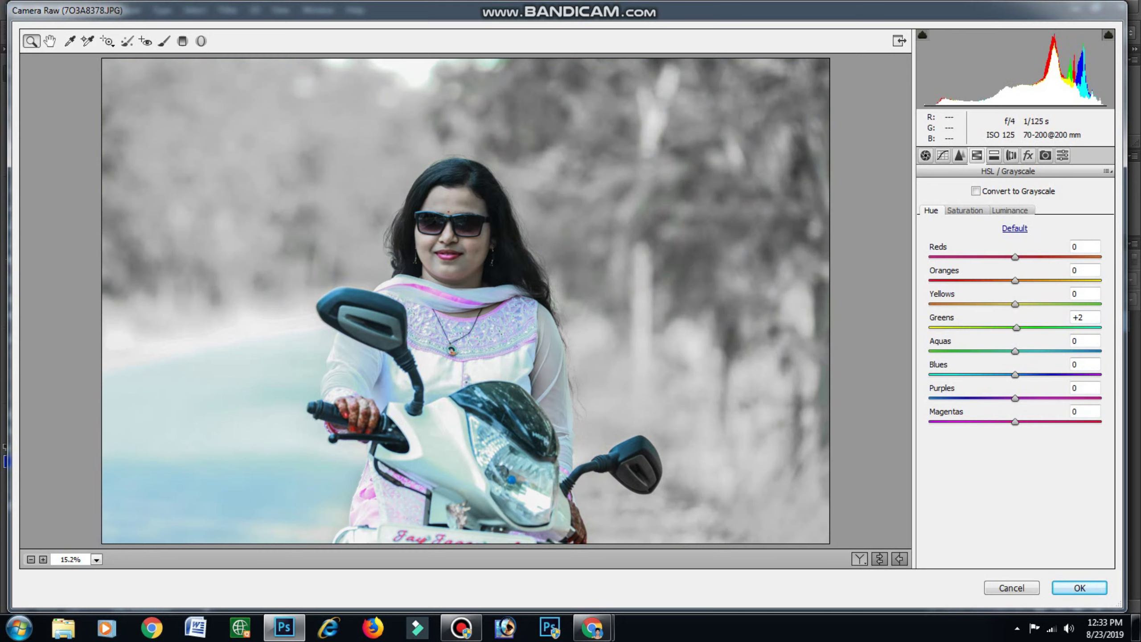
Add a -32 post-crop vignette, then revisit the Yellows and Greens saturation values.
key("ctrl+alt+7")
type("-32")
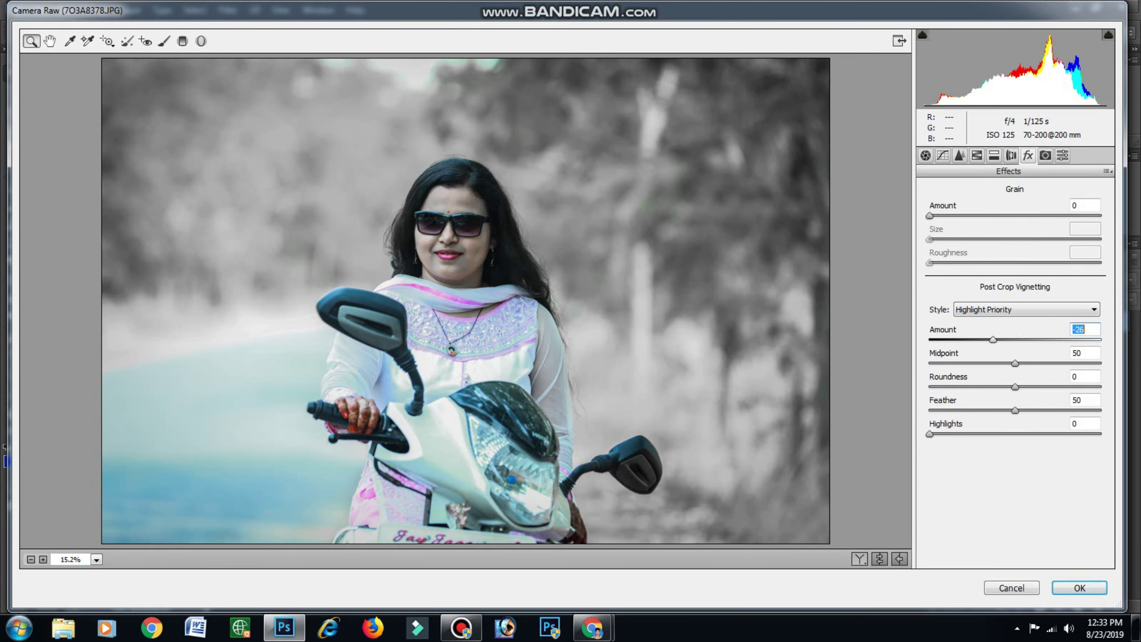
key("ctrl+alt+4")
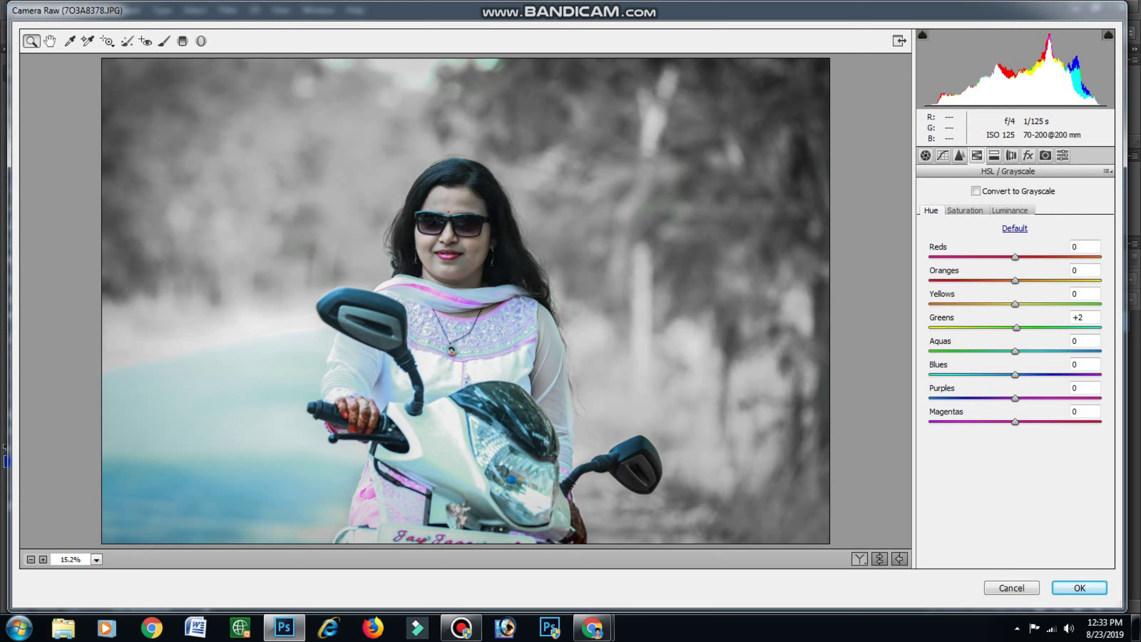
left_click(964, 210)
type("-8")
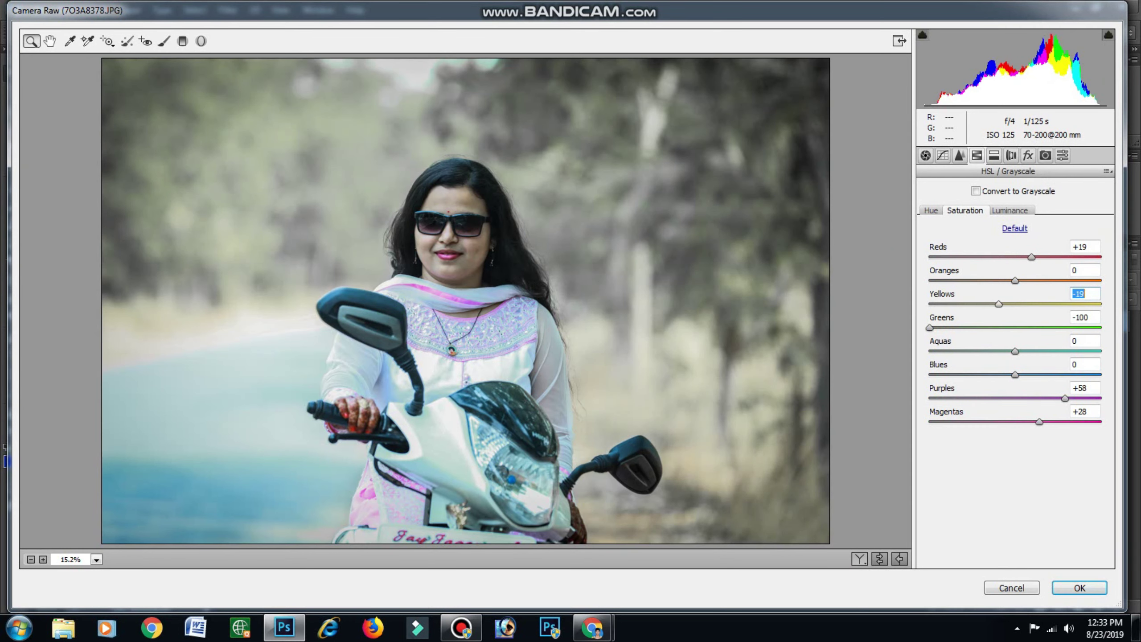
key("BackSpace")
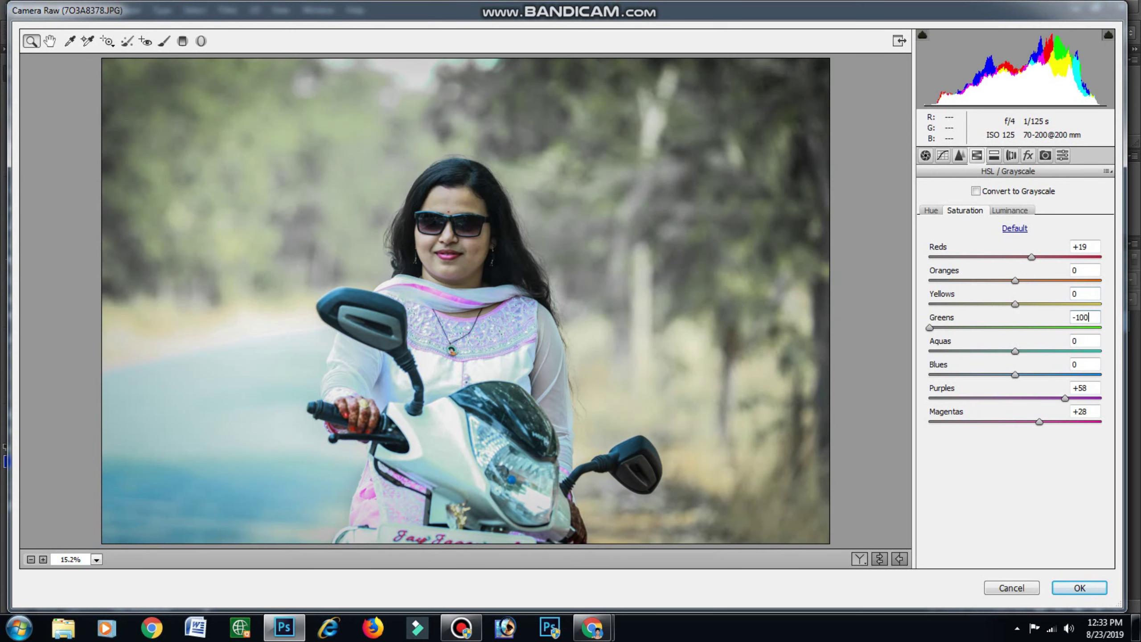
key("BackSpace")
key("BackSpace")
key("BackSpace")
Set hue Greens -77, Yellows -58, Oranges -21 and apply the Camera Raw edits.
left_click(930, 209)
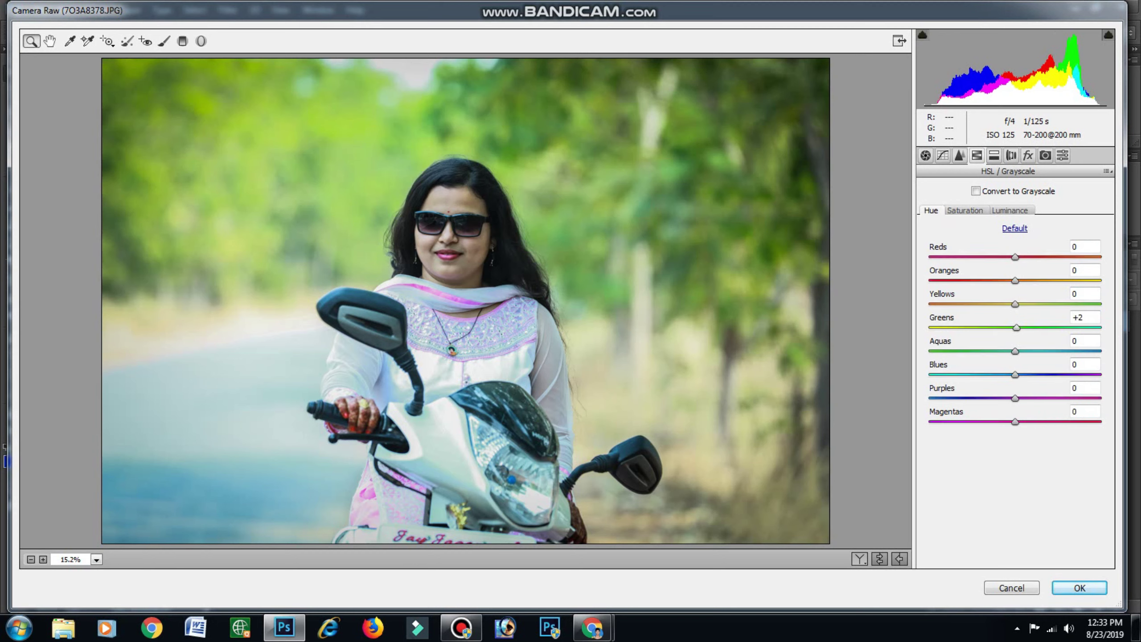
type("-77")
key("shift+Tab")
key("shift+Down")
key("shift+Down")
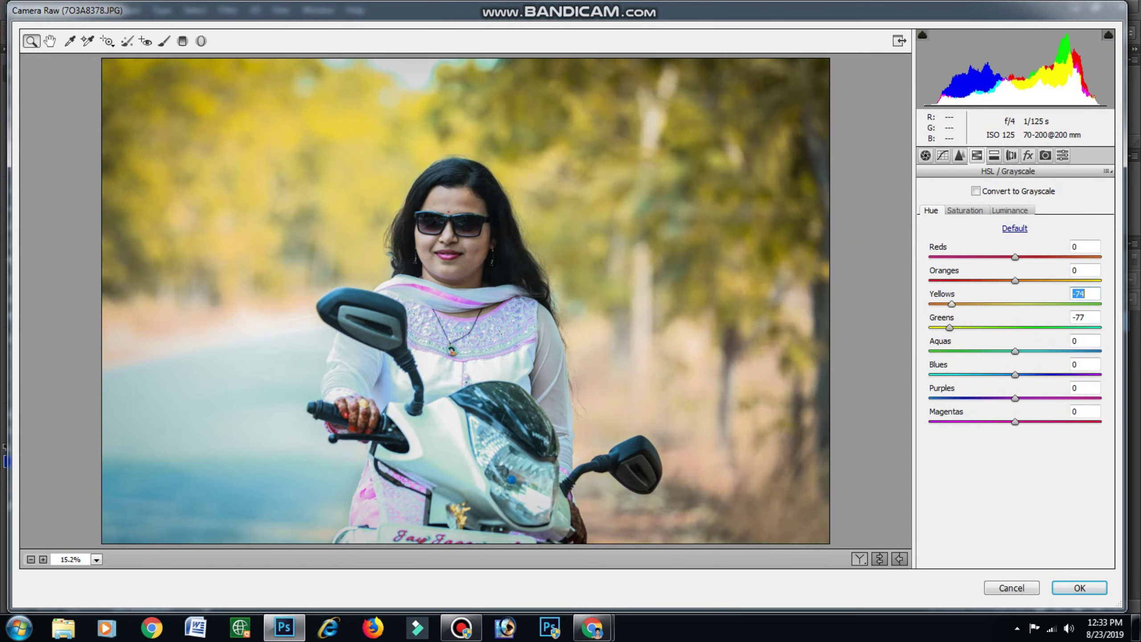
key("shift+Down")
key("shift+Tab")
key("shift+Up")
key("shift+Up")
key("shift+Up")
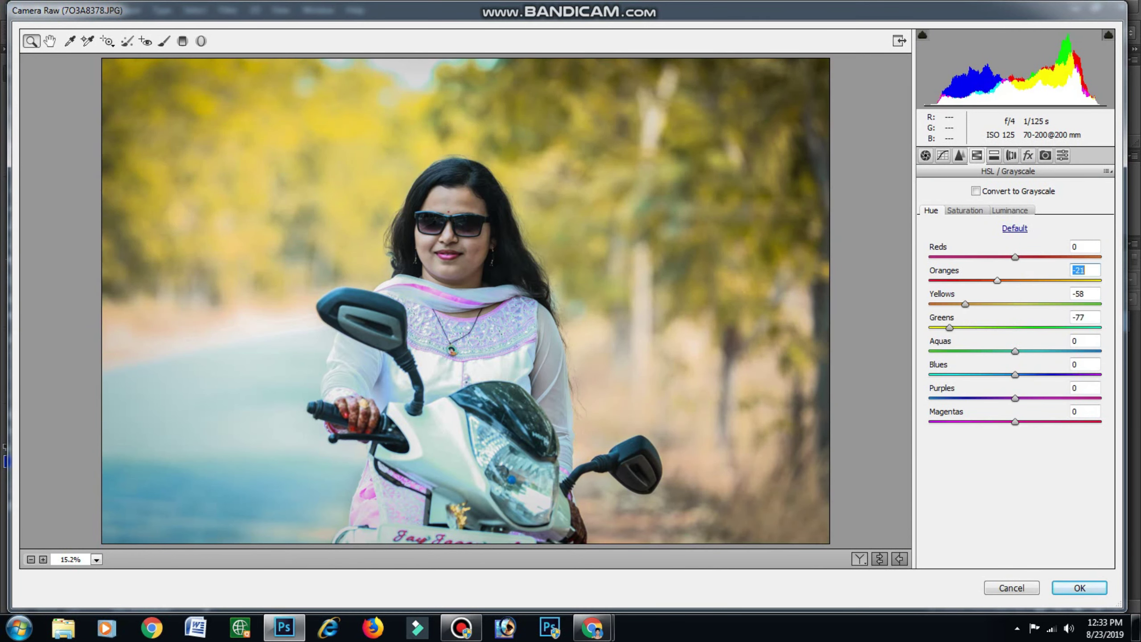
key("Tab")
key("Tab")
key("Return")
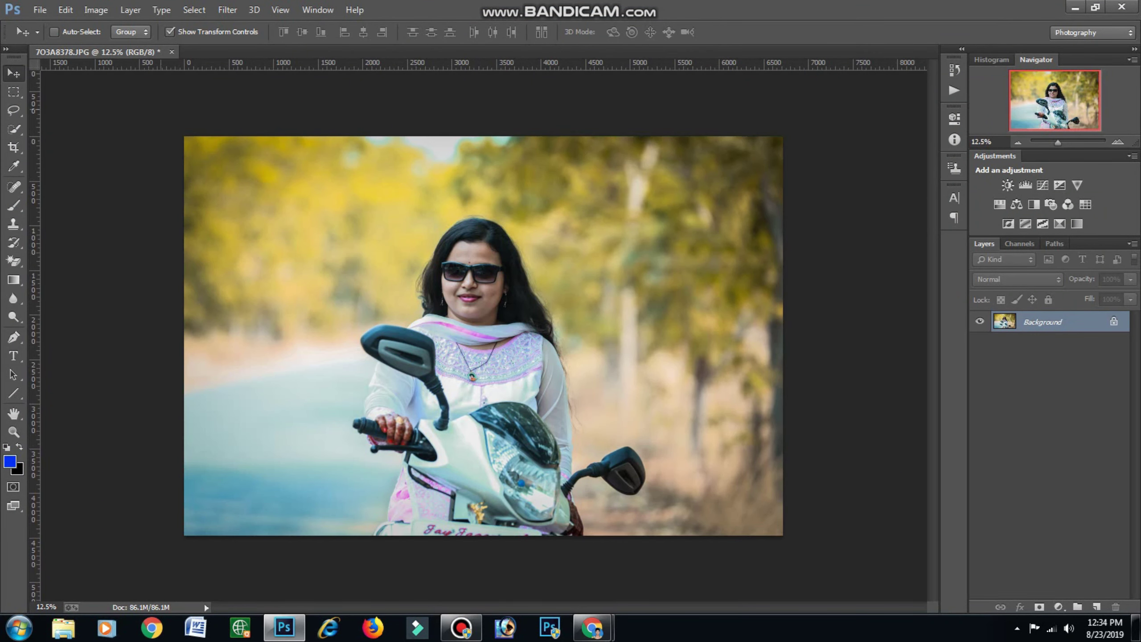
Reopen the Camera Raw filter and try initial Greens and Yellows hue values.
left_click(227, 10)
left_click(261, 92)
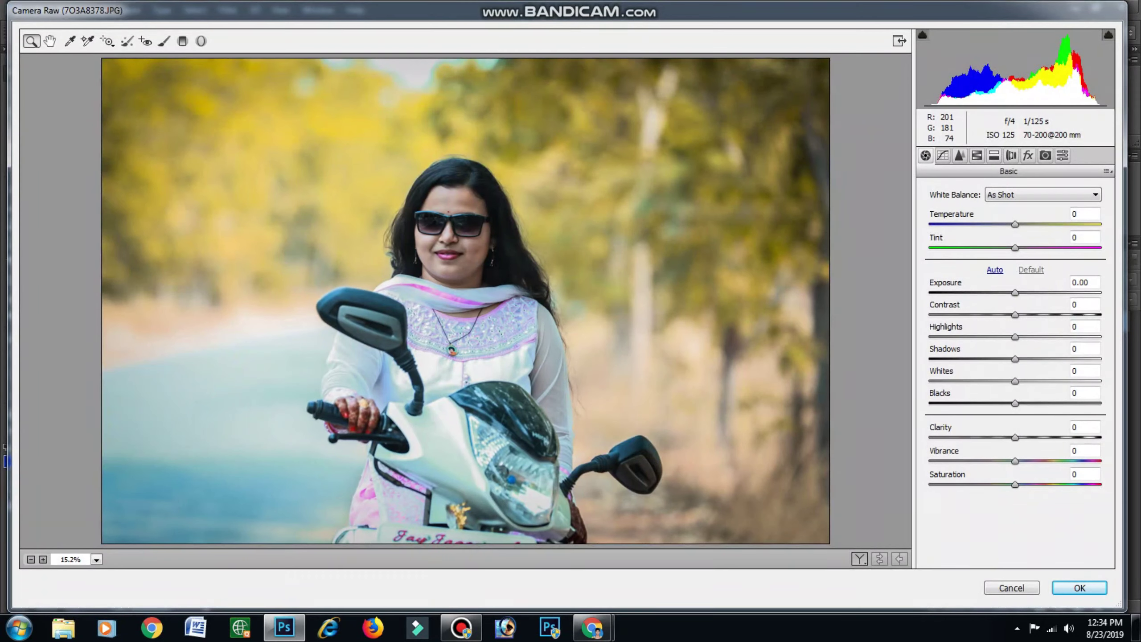
left_click(976, 155)
type("-67")
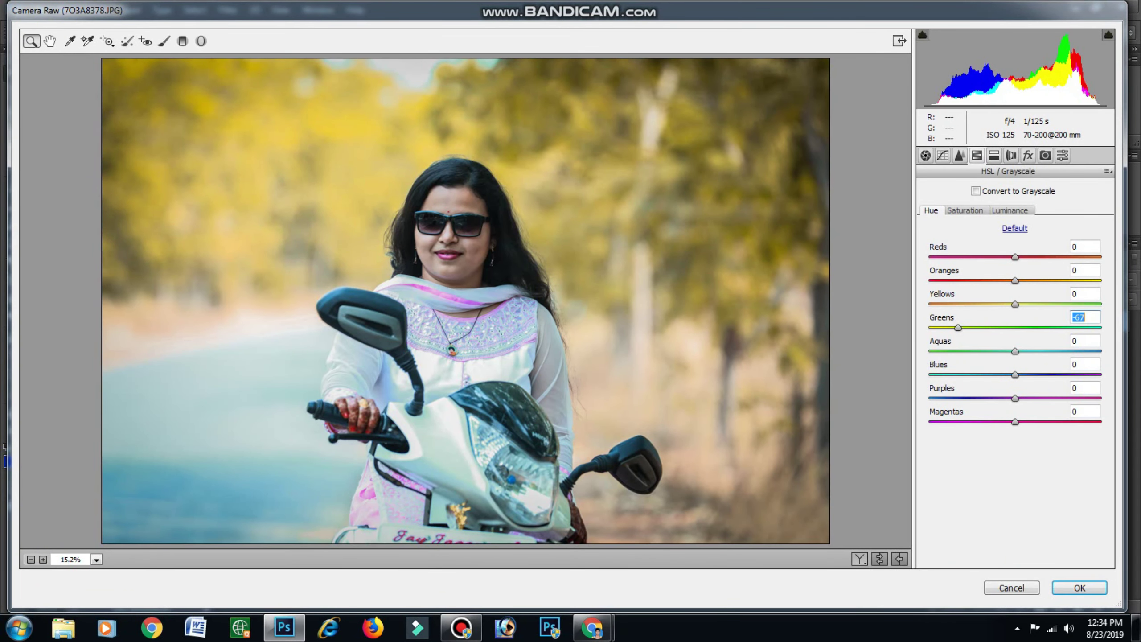
key("shift+Tab")
type("-89")
key("Return")
type("-48")
key("Return")
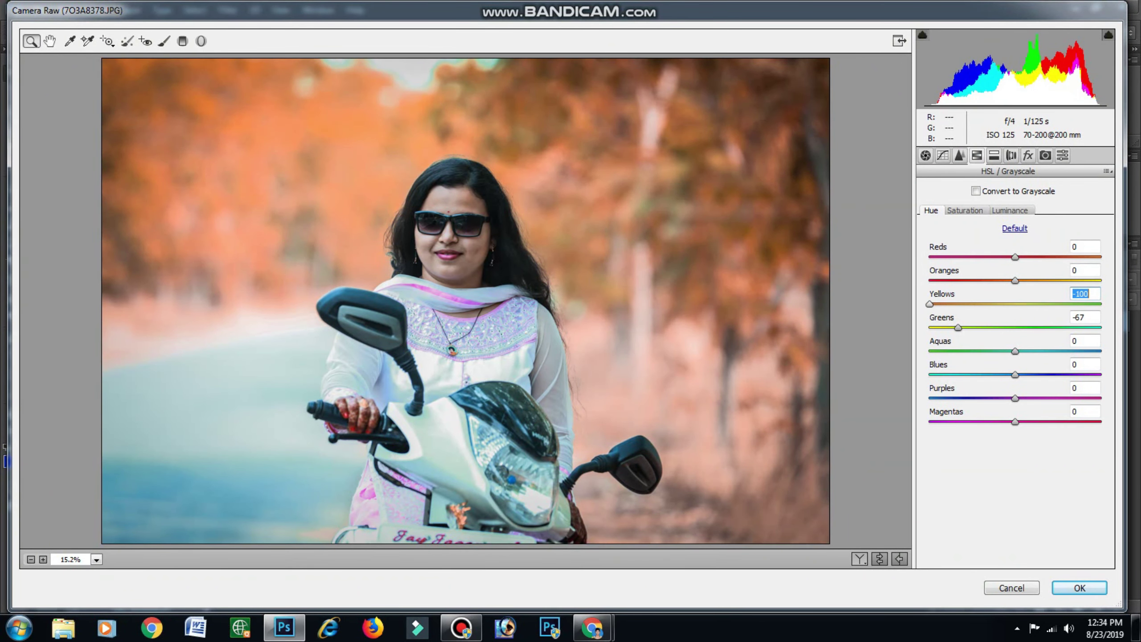
Settle the hue at Greens -100, Oranges +10 and Yellows -56.
key("Tab")
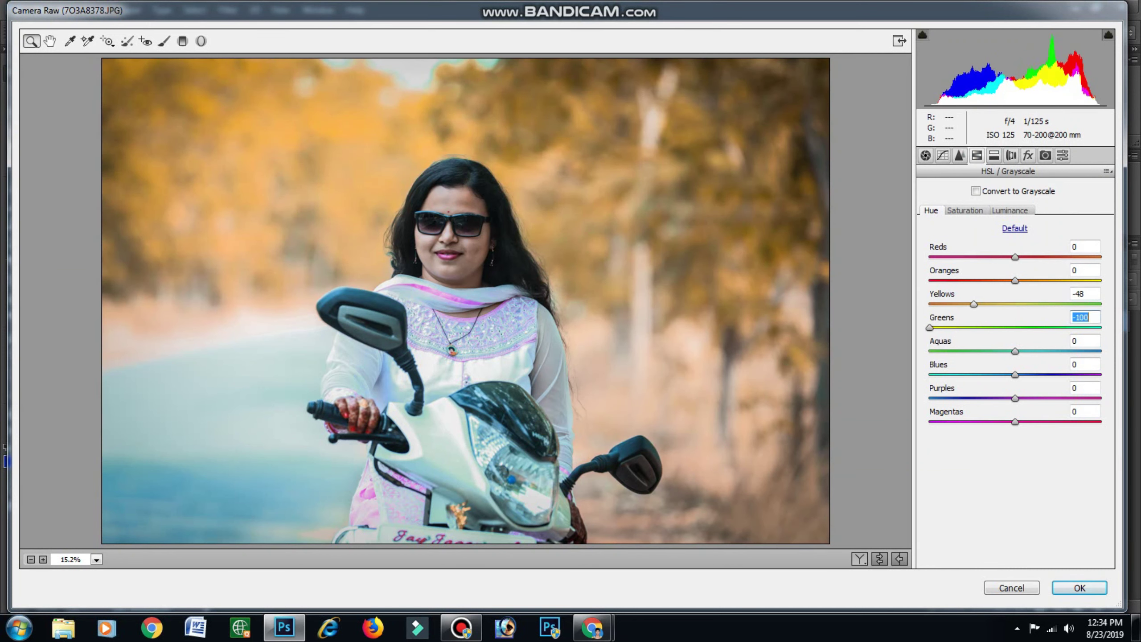
type("-100")
key("shift+Tab")
type("-76")
key("Return")
key("shift+Tab")
type("+33")
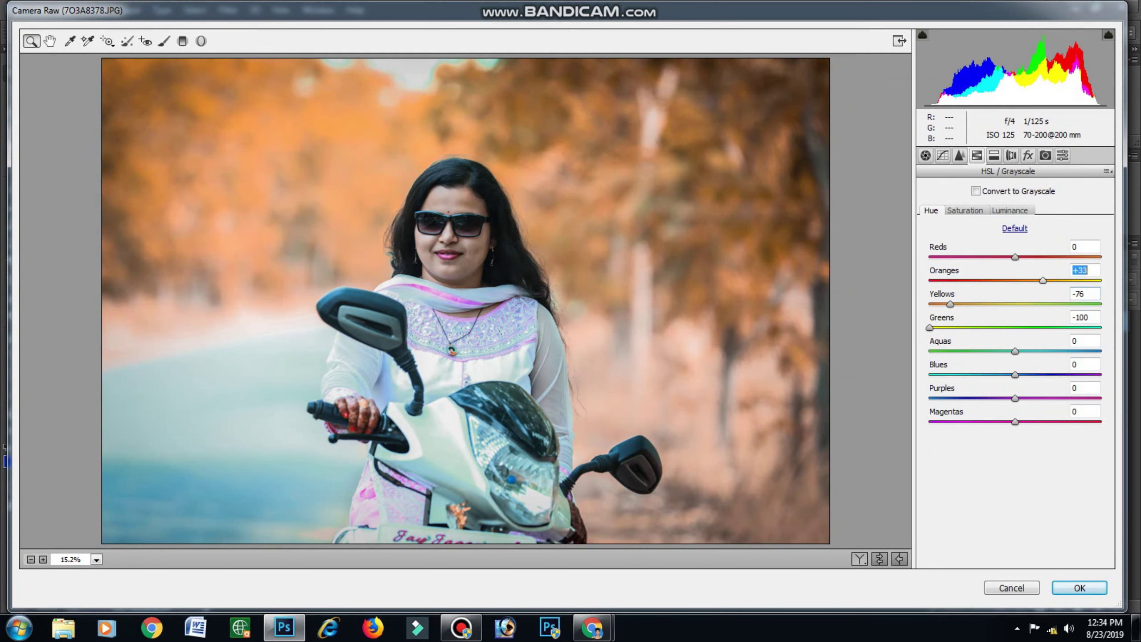
type("17")
key("Return")
key("Tab")
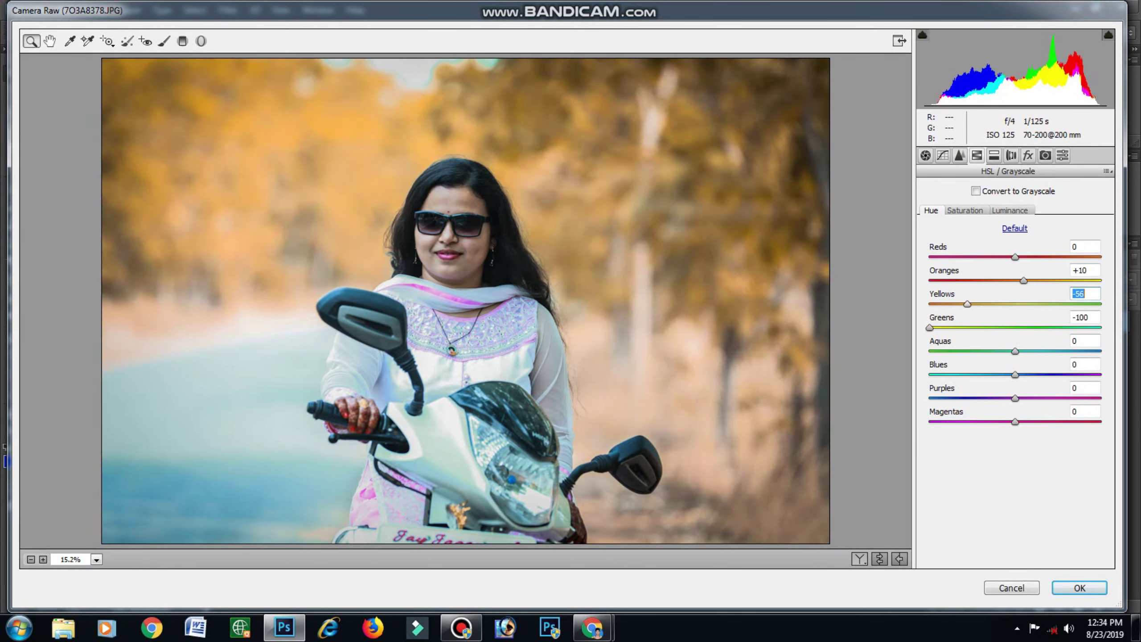
type("-53")
key("Return")
type("-61")
key("Return")
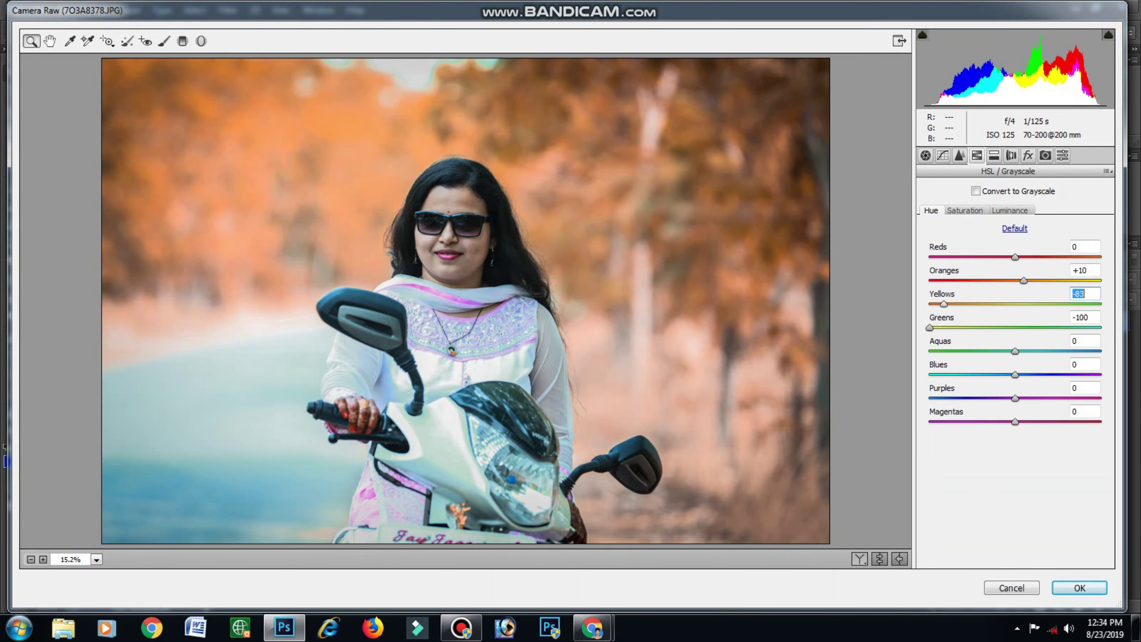
key("Up")
key("Up")
key("Up")
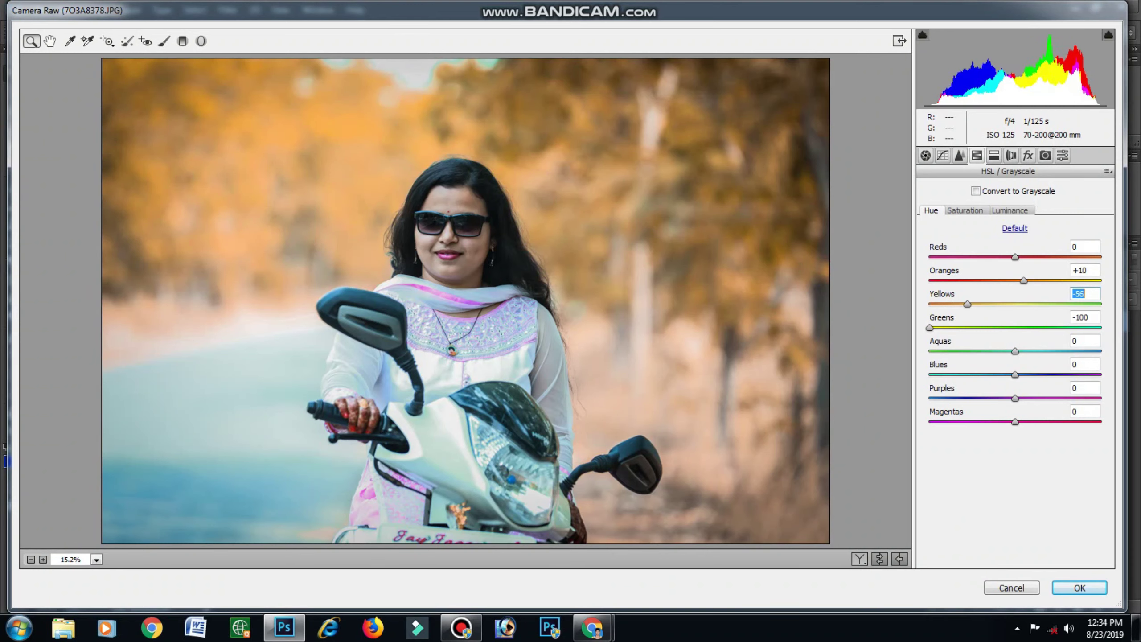
Shift Purples hue to +37 and Magentas to +47, then raise Luminance noise reduction toward 50.
key("Tab")
key("Tab")
key("Tab")
type("+59")
key("Return")
key("Tab")
type("+47")
key("Return")
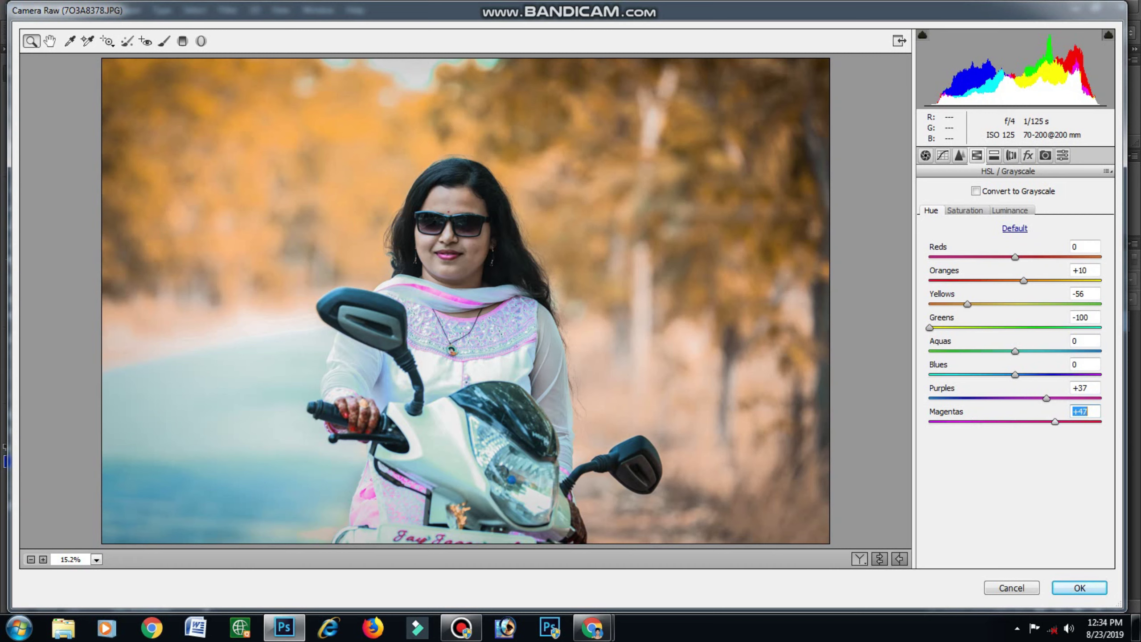
key("ctrl+alt+3")
type("32")
key("Return")
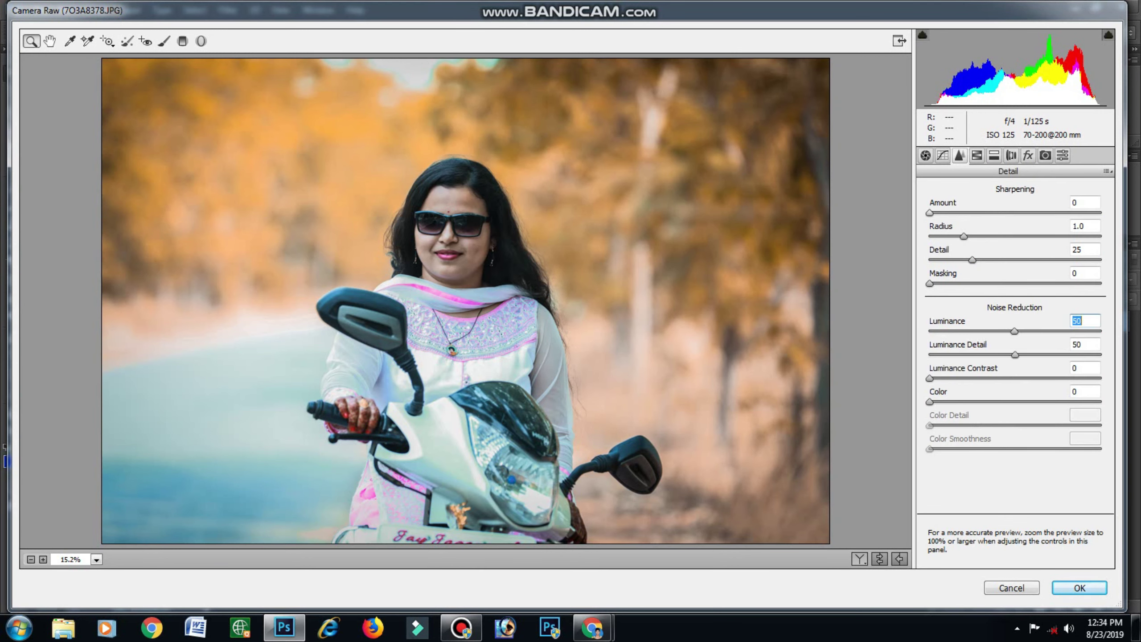
Sharpen with Amount 54, Radius 1.2 and Detail 15.
key("shift+Tab")
key("shift+Tab")
key("shift+Tab")
type("54")
key("Return")
key("Tab")
key("Tab")
key("shift+Tab")
type("1.2")
key("Return")
key("Tab")
type("15")
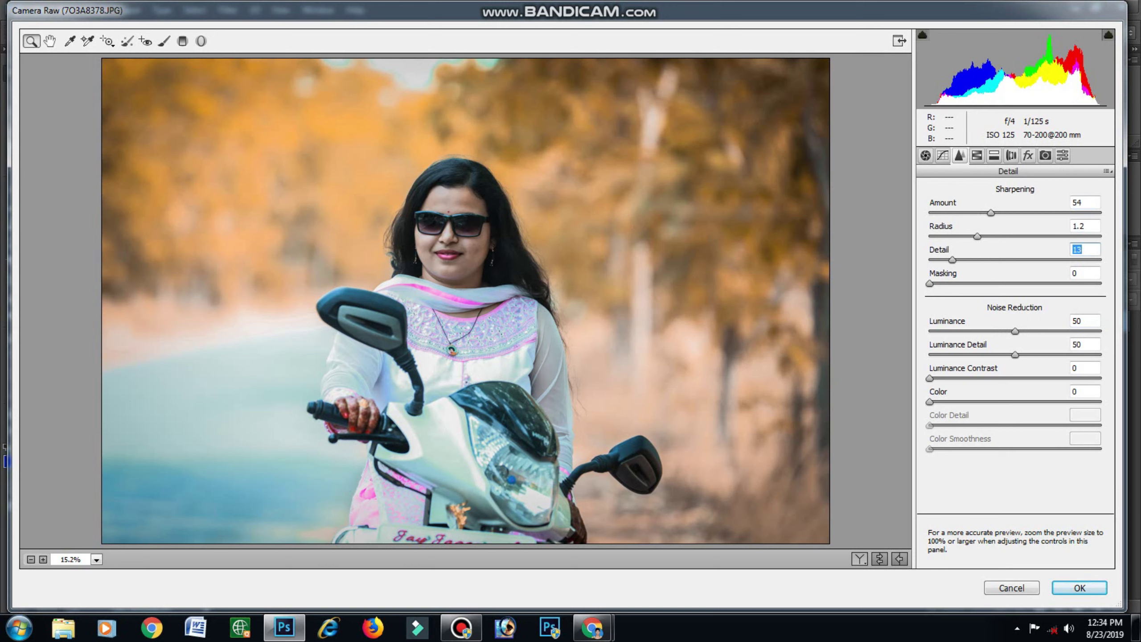
Brighten luminance of Oranges to +28 and Blues to +93.
key("ctrl+alt+4")
key("ctrl+Tab")
key("Tab")
key("Tab")
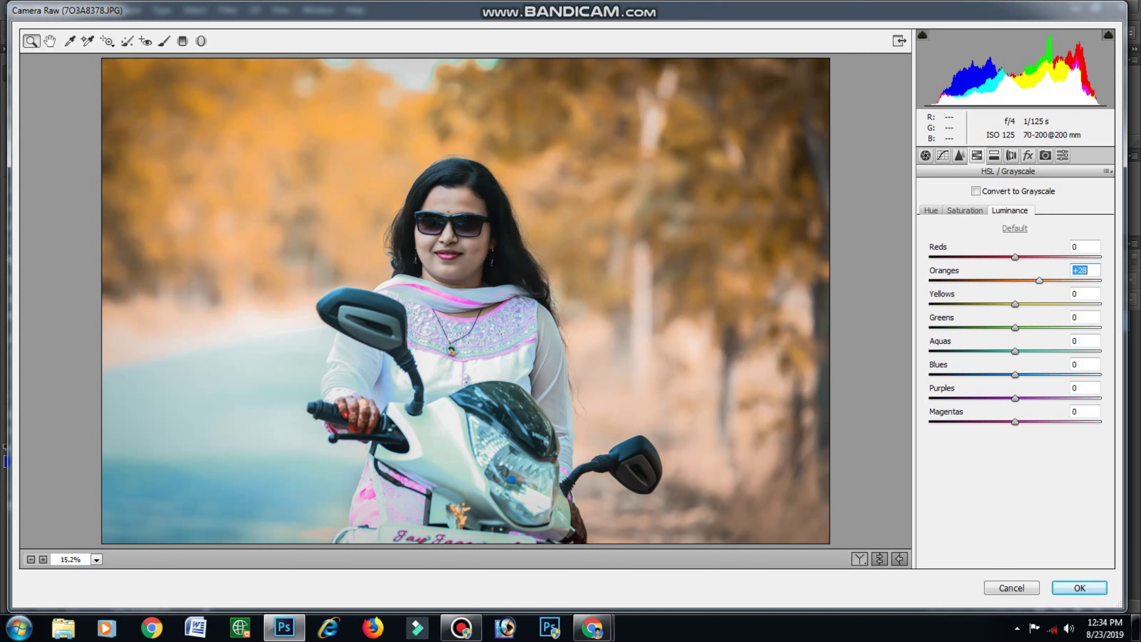
type("36")
key("Return")
type("28")
key("Return")
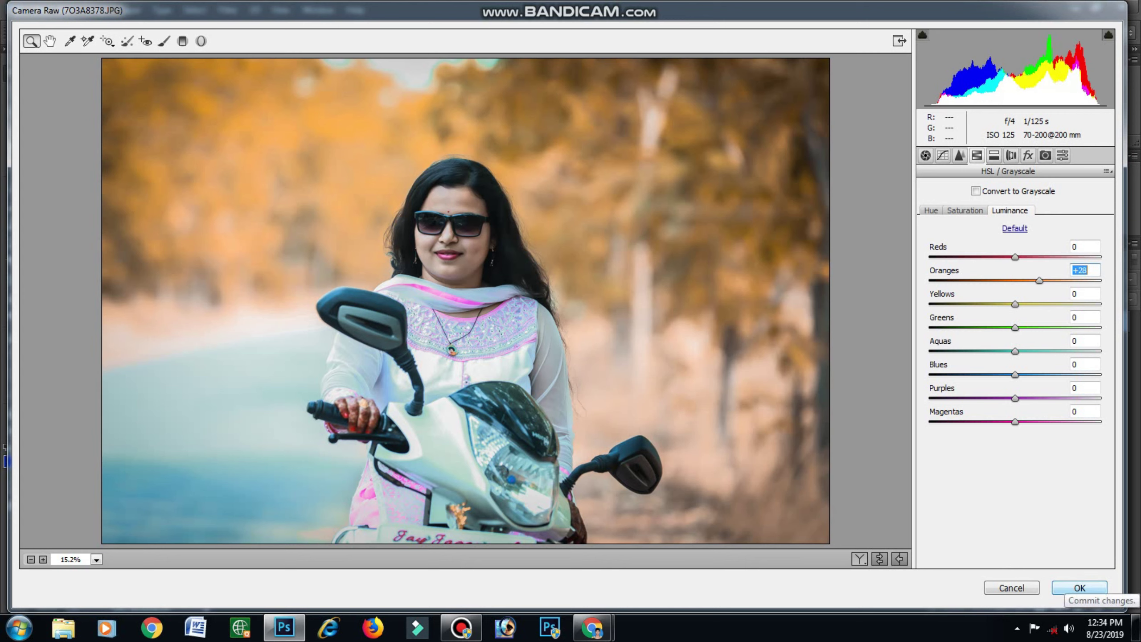
key("Tab")
key("Tab")
key("Tab")
type("93")
key("Return")
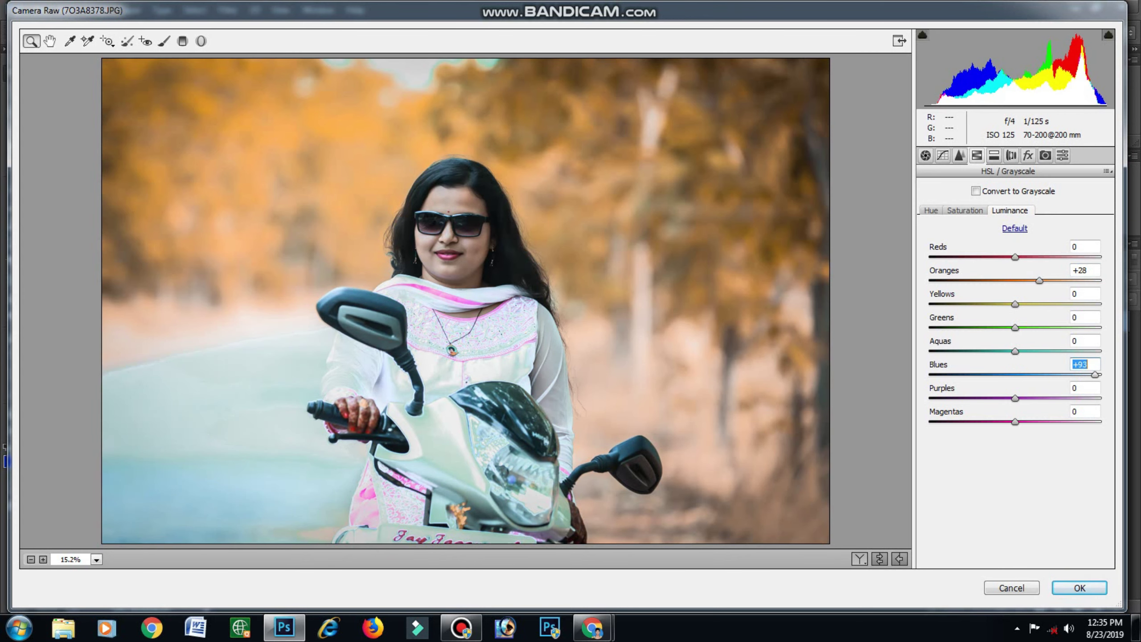
Set Blues saturation to -100 and Yellows hue to -76, then apply the grading.
key("ctrl+shift+Tab")
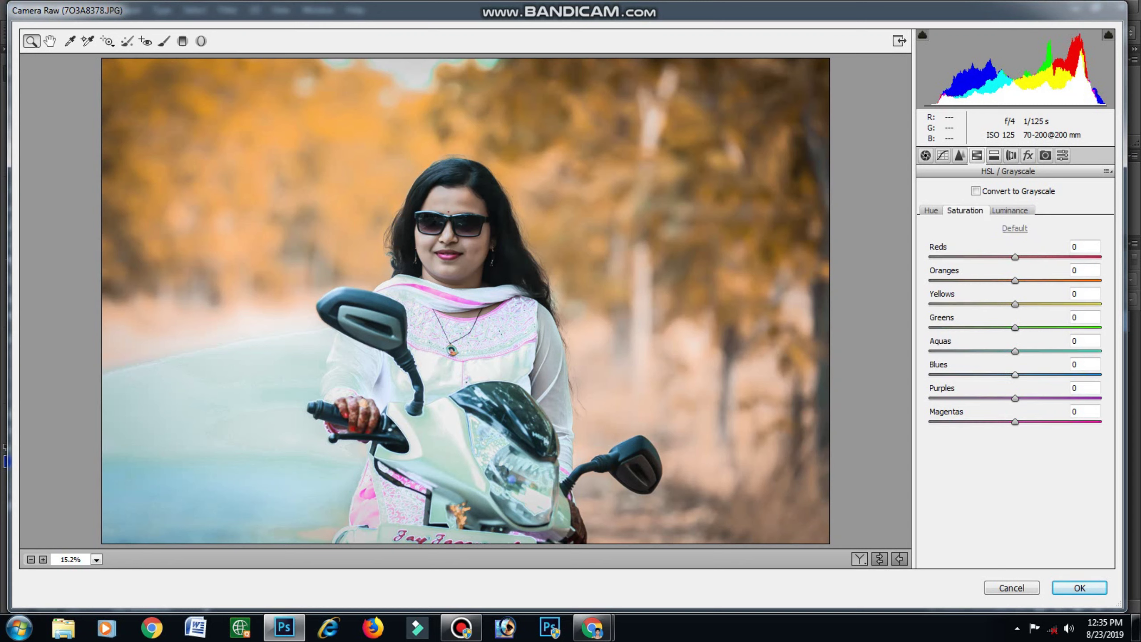
type("-88")
key("Return")
type("-100")
key("Return")
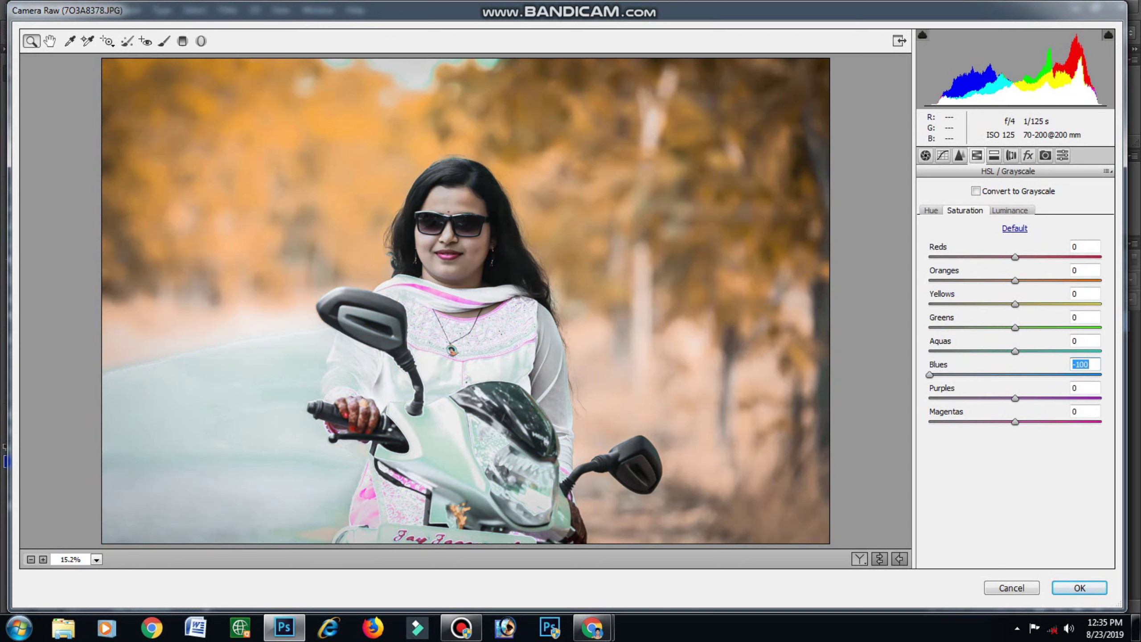
key("ctrl+shift+Tab")
type("-94")
key("Return")
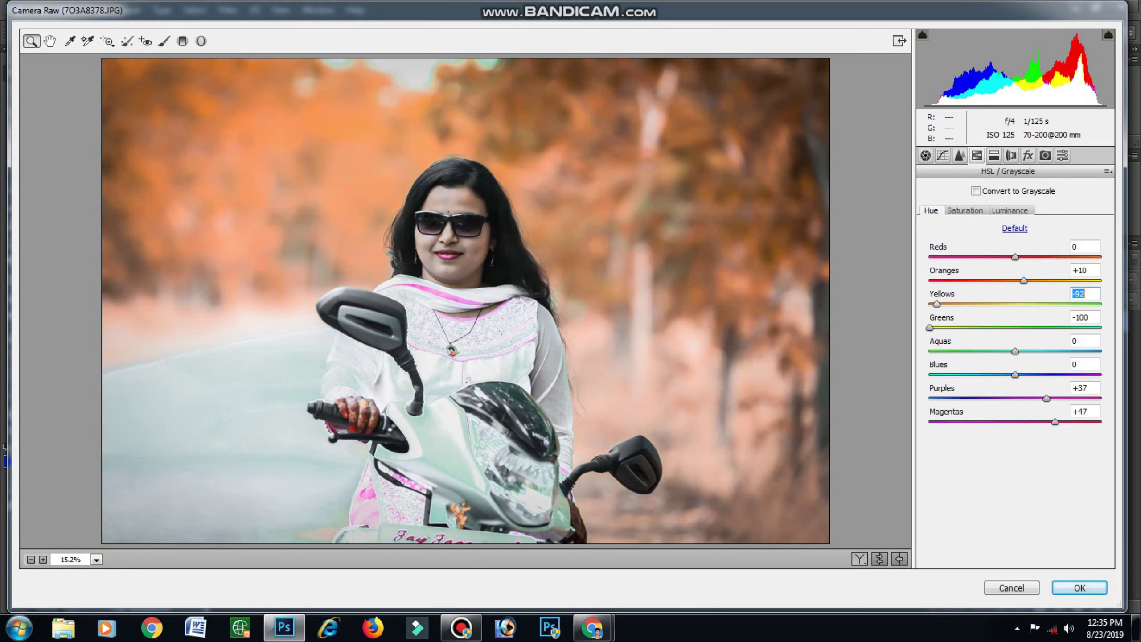
type("-76")
key("Return")
key("Return")
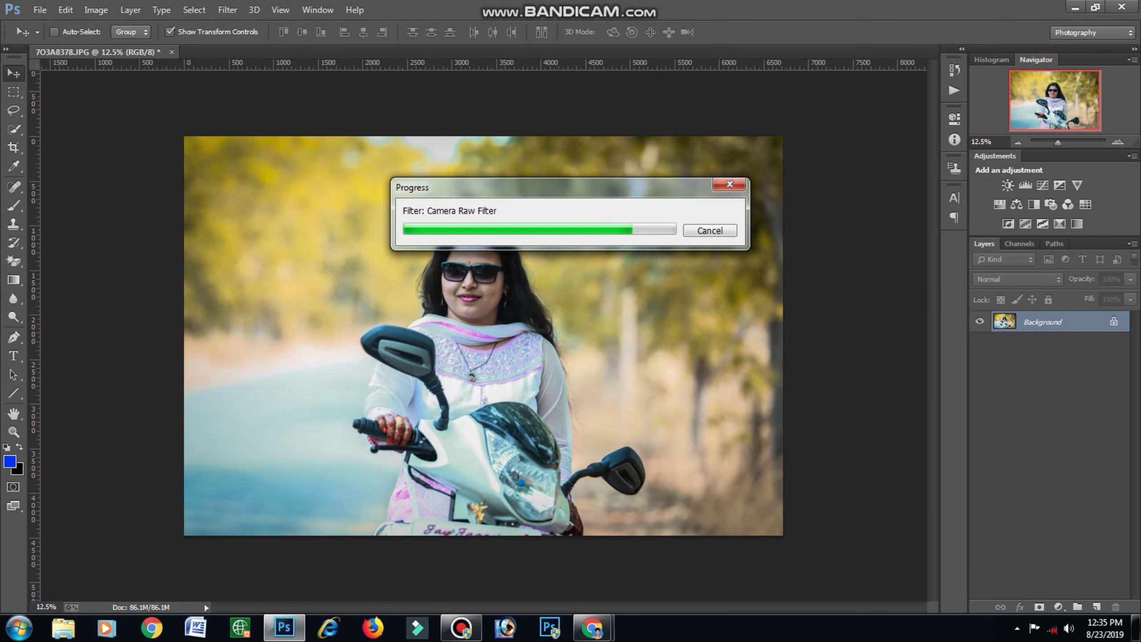
Select the Smudge tool, open its brush settings, and duplicate the unlocked photo layer.
left_click(13, 299)
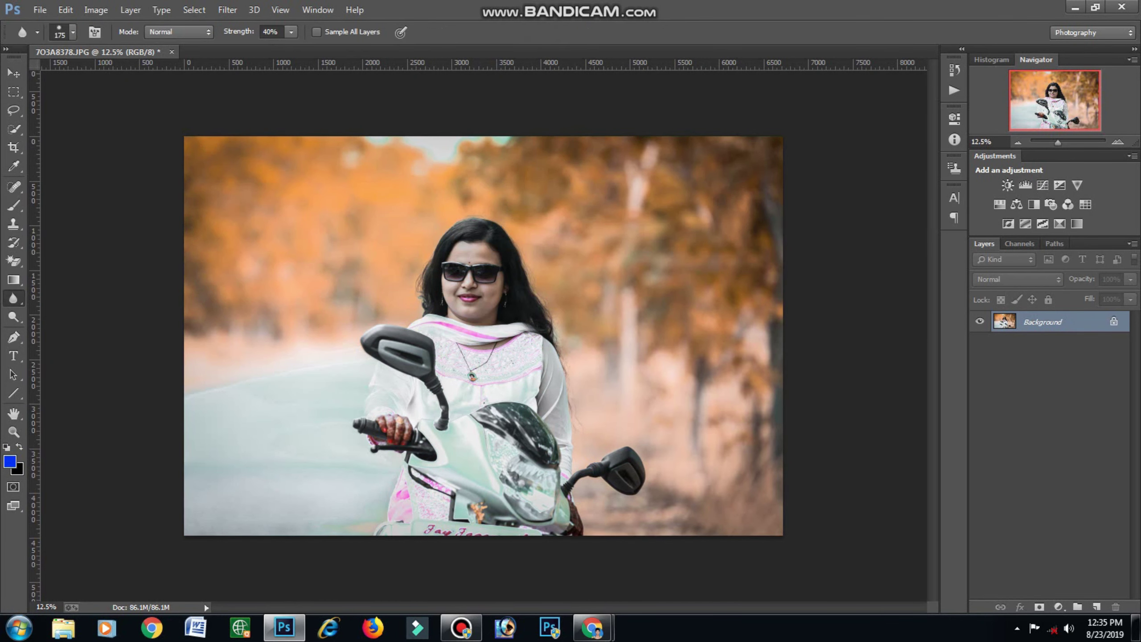
right_click(13, 298)
left_click(68, 327)
left_click(72, 32)
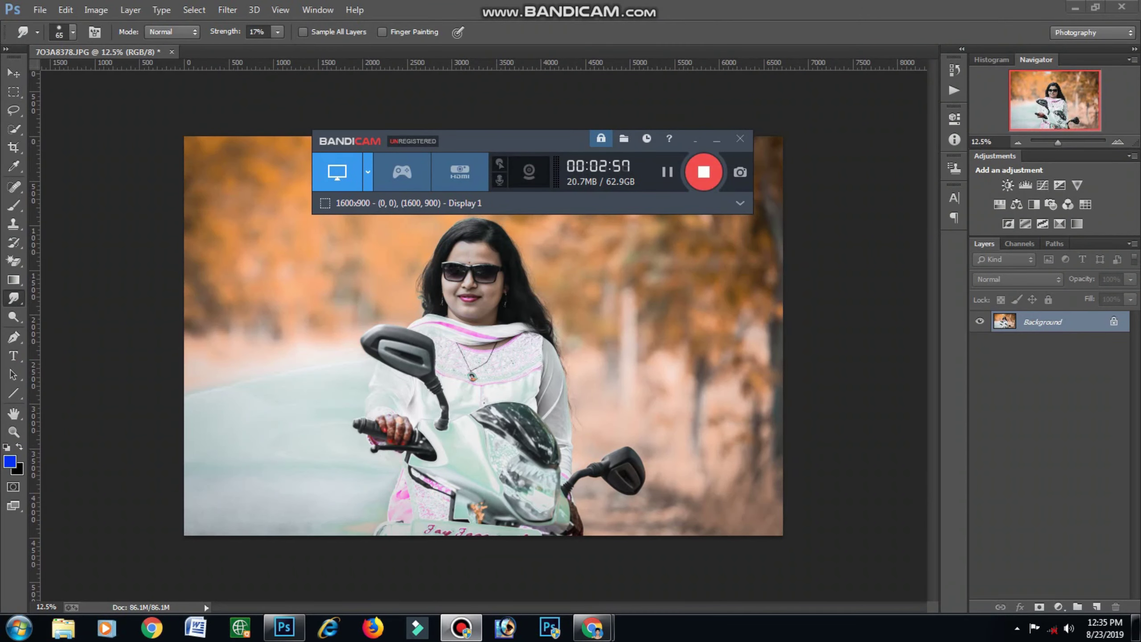
scroll(486, 263, "up", 2)
scroll(486, 263, "up", 2)
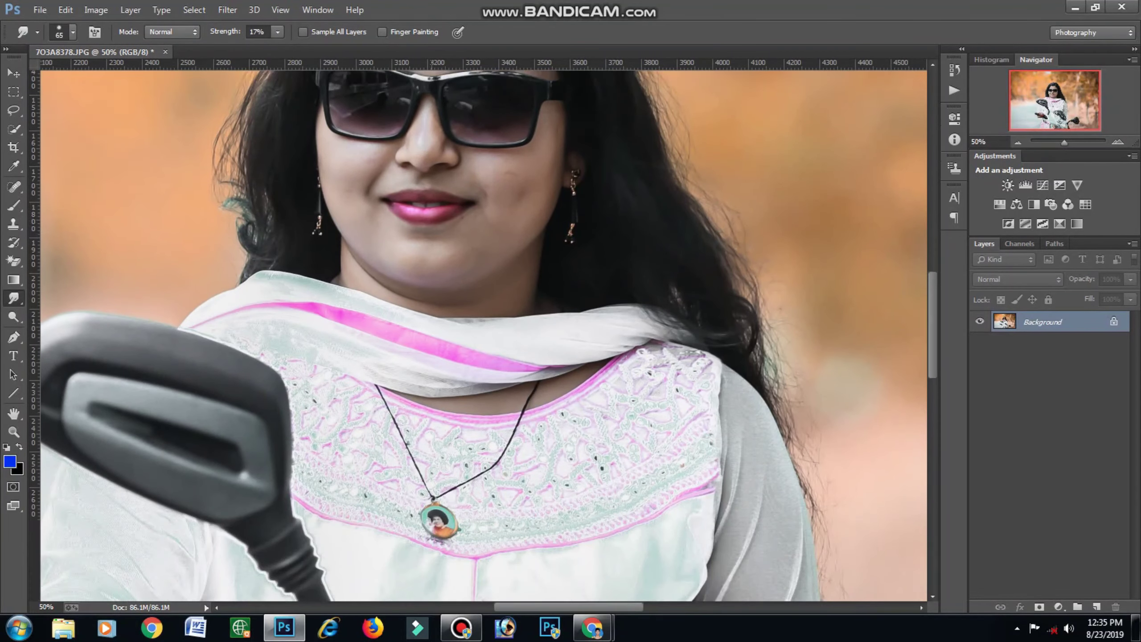
scroll(485, 263, "up", 1)
double_click(1042, 322, "alt")
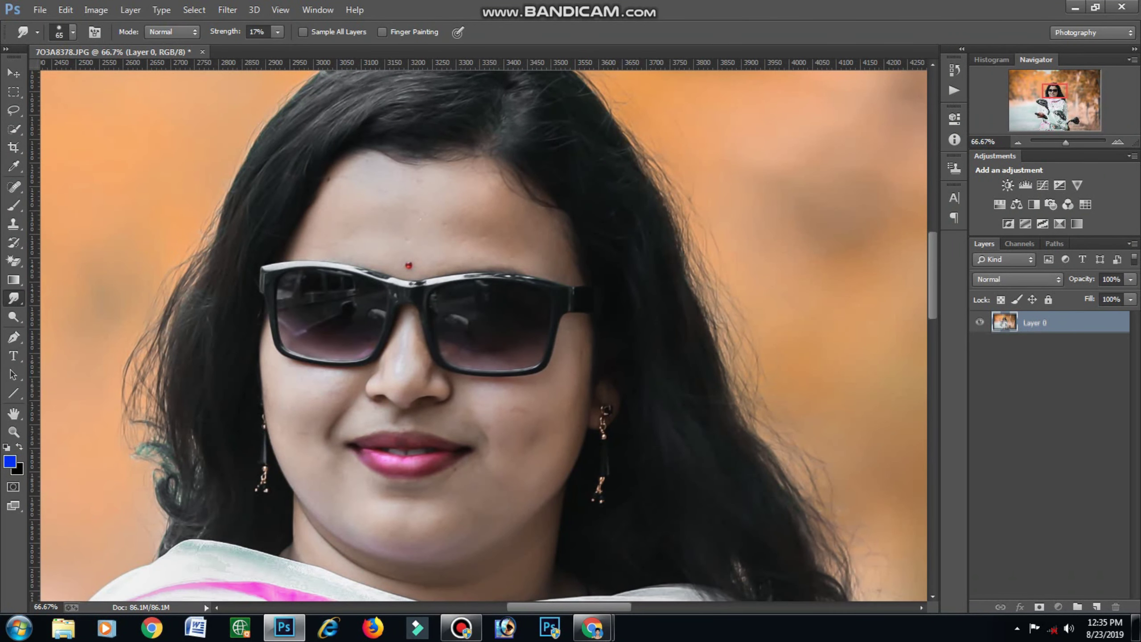
left_click_drag(1042, 322, 1097, 606)
Enlarge the smudge brush slightly and raise its strength to 26%.
scroll(483, 223, "up", 1)
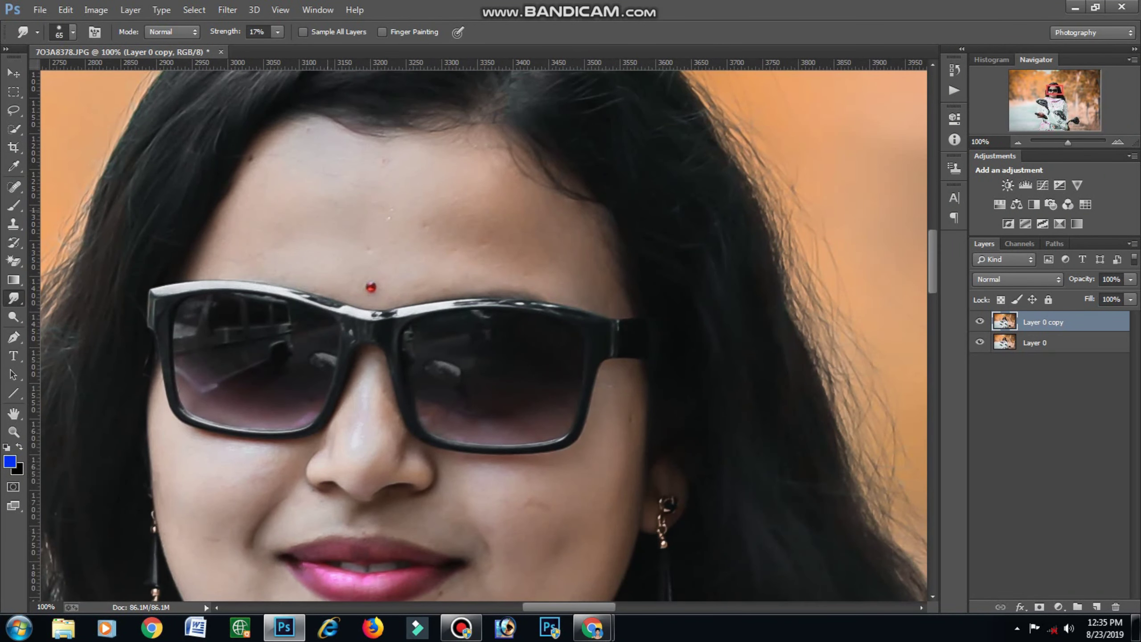
key("bracketright")
scroll(484, 335, "down", 3)
scroll(484, 334, "down", 2)
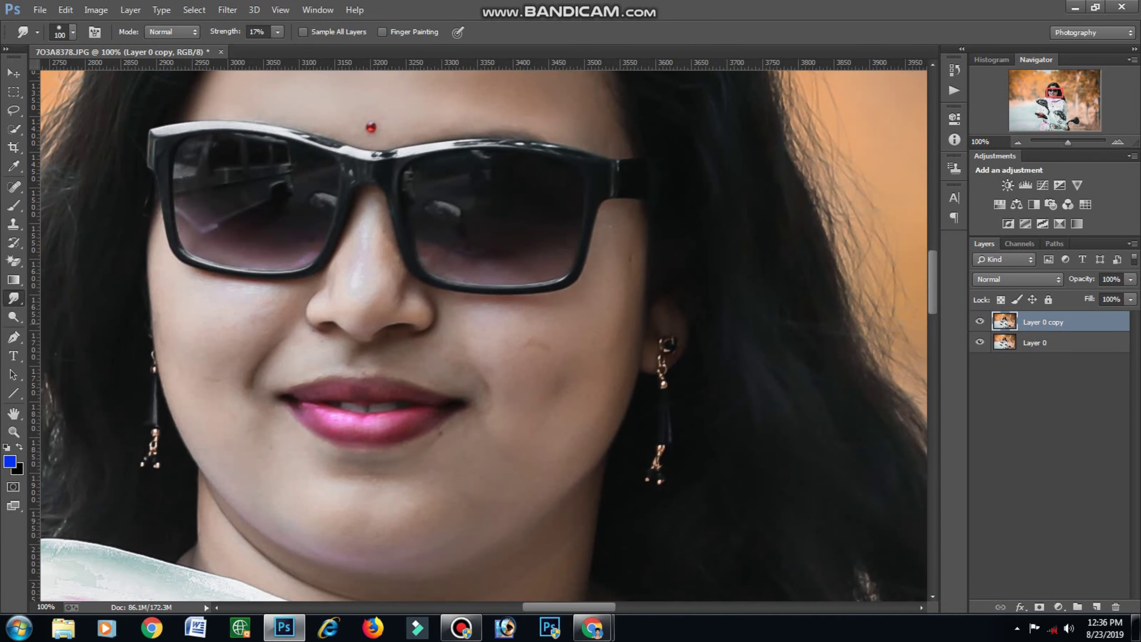
left_click_drag(278, 31, 279, 48)
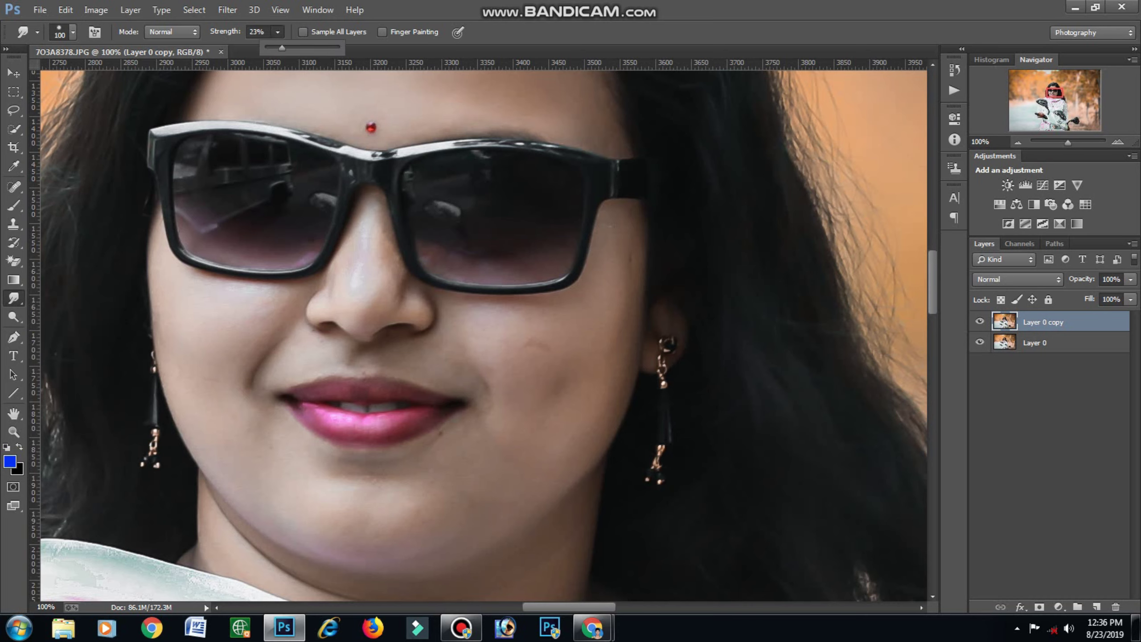
key("Return")
Smudge the right cheek, chin, lip-corner cheek and nose bridge, shrinking the brush to 80.
left_click_drag(463, 311, 541, 314)
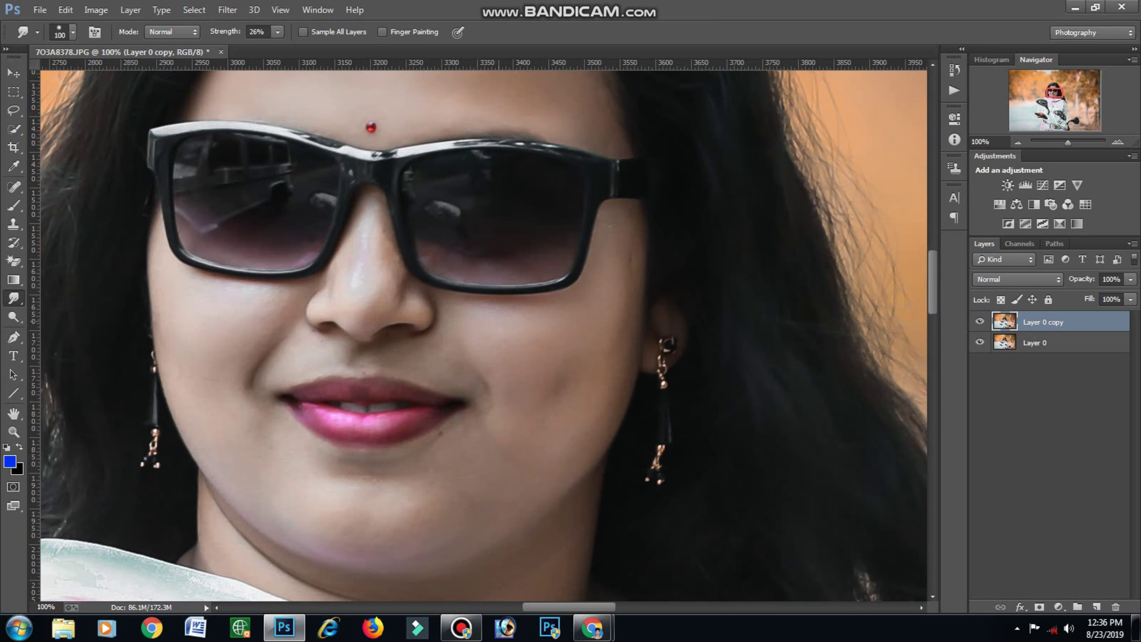
left_click_drag(263, 429, 355, 478)
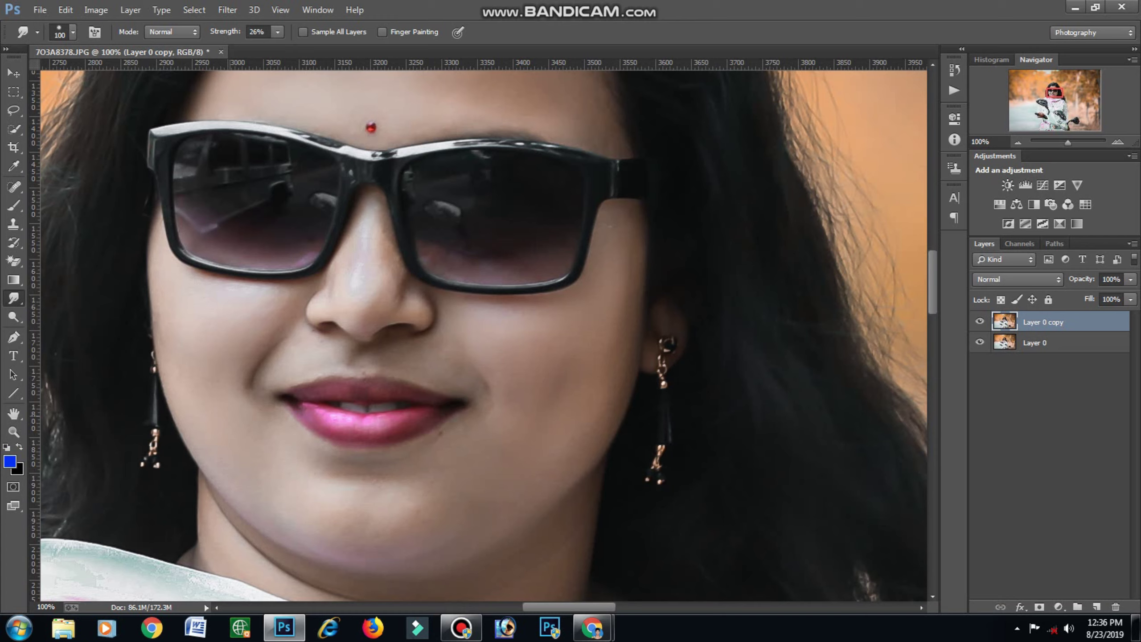
mouse_move(334, 521)
left_mouse_down()
mouse_move(363, 543)
mouse_move(363, 472)
left_mouse_up()
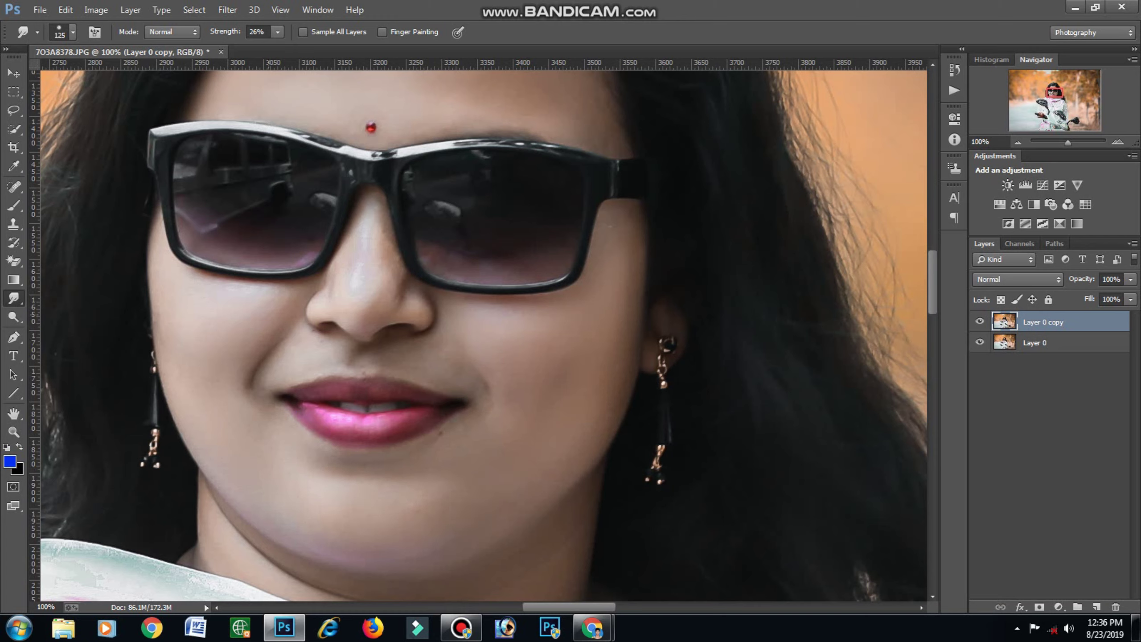
left_click_drag(269, 388, 243, 409)
key("bracketleft")
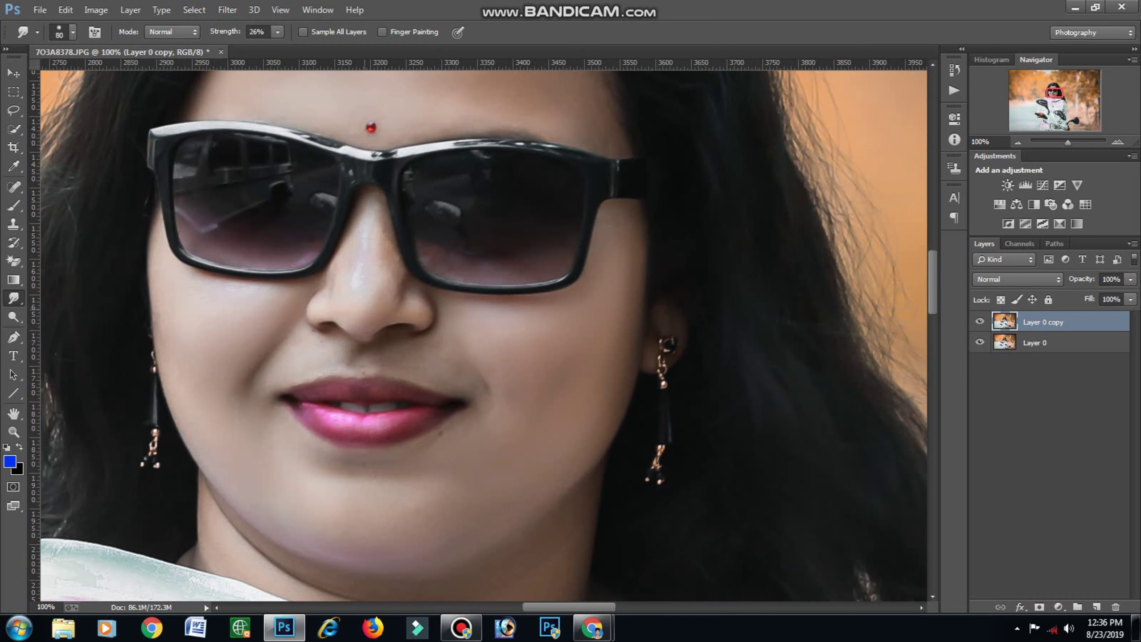
left_click_drag(364, 314, 373, 216)
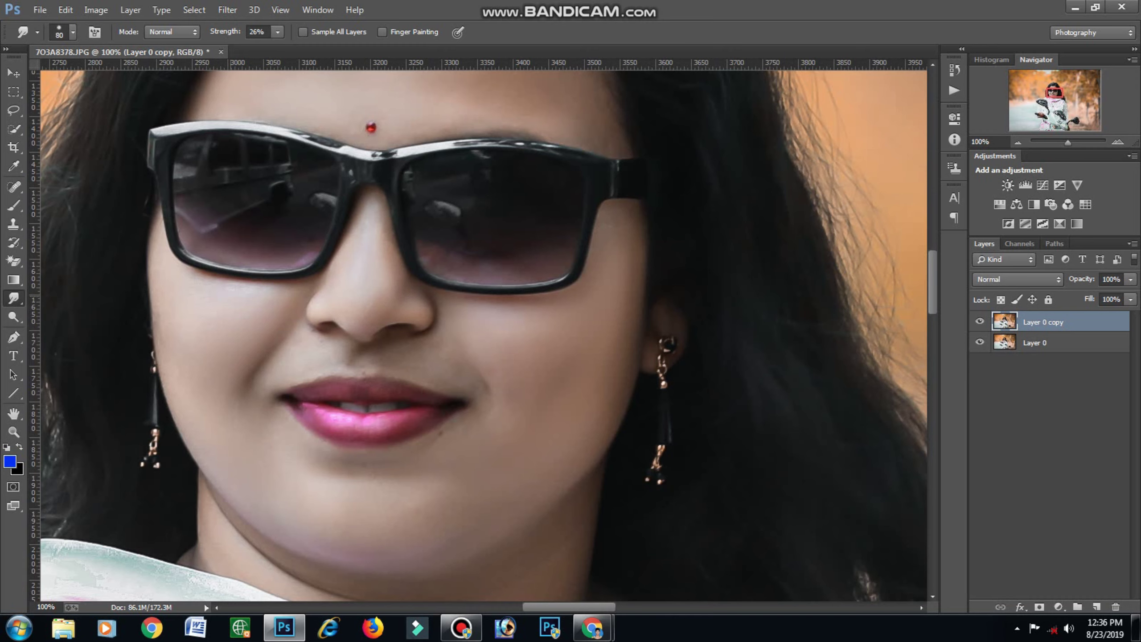
Zoom out to view the whole portrait.
scroll(490, 293, "down", 1)
scroll(490, 293, "down", 1)
scroll(489, 293, "down", 1)
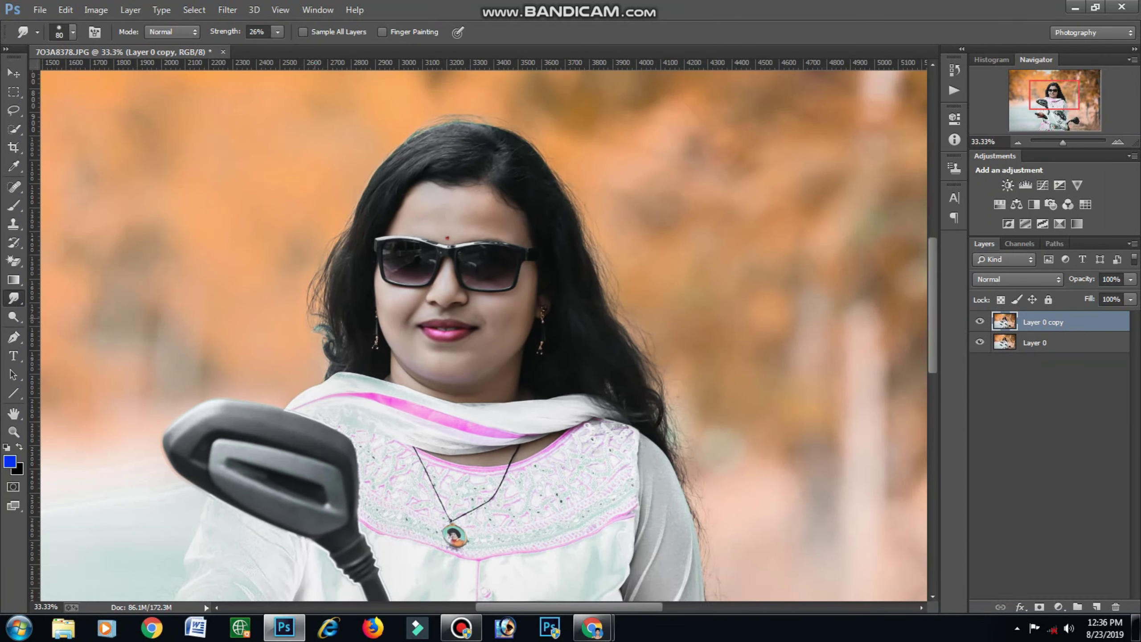
scroll(490, 293, "down", 1)
scroll(490, 293, "down", 2)
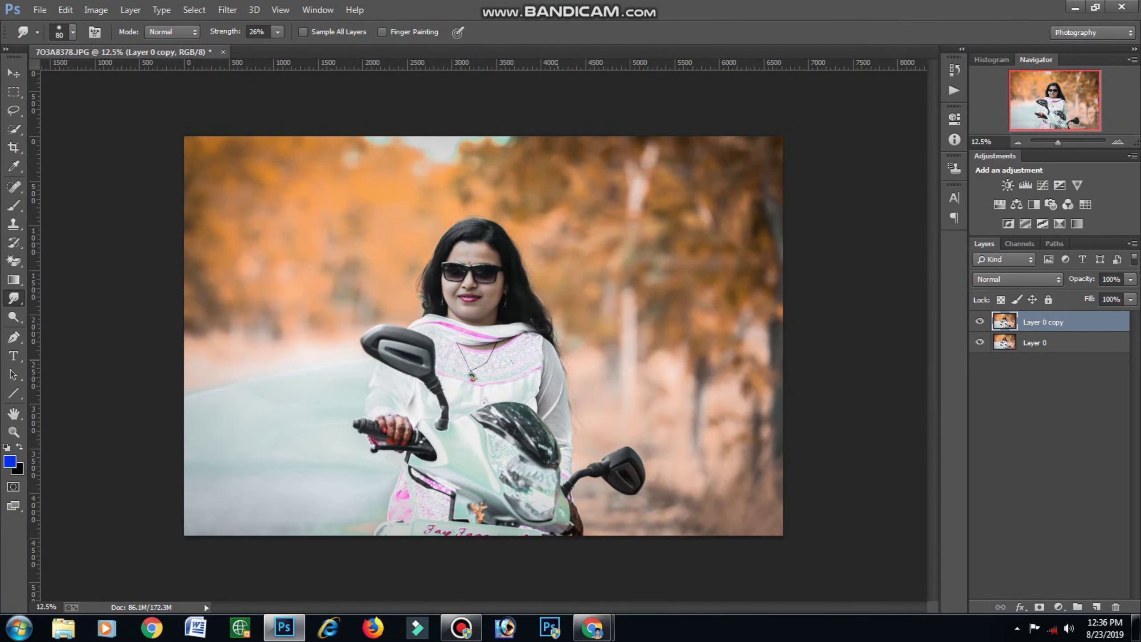
Merge the layers into one and open the Camera Raw Filter on the photo.
left_click(1132, 244)
left_click(1096, 515)
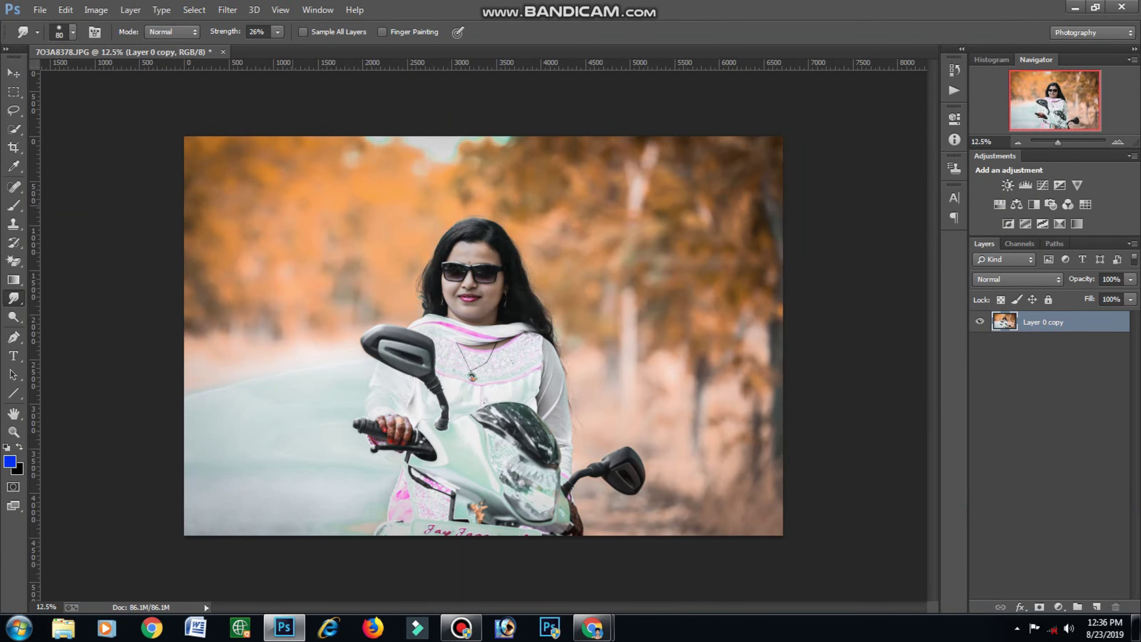
key("v")
key("v")
left_click(227, 10)
left_click(251, 93)
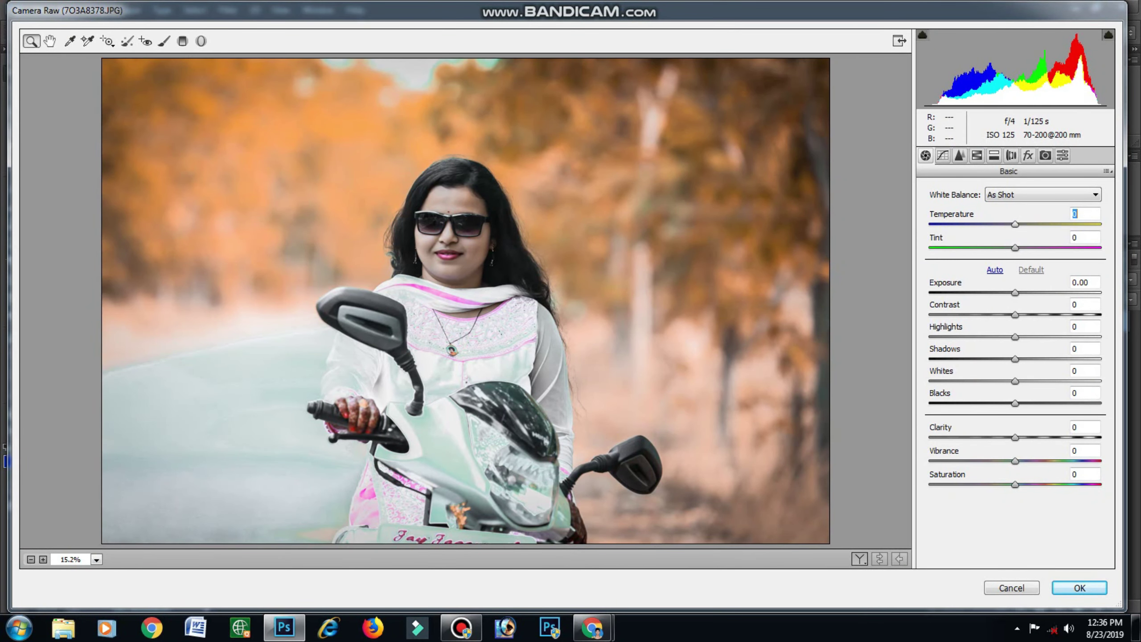
Cool the white balance to Temp -12 and Tint +8.
key("Down")
key("Down")
key("Down")
key("Down")
key("Down")
key("Down")
key("Down")
key("Down")
key("Down")
key("Down")
key("Down")
key("Down")
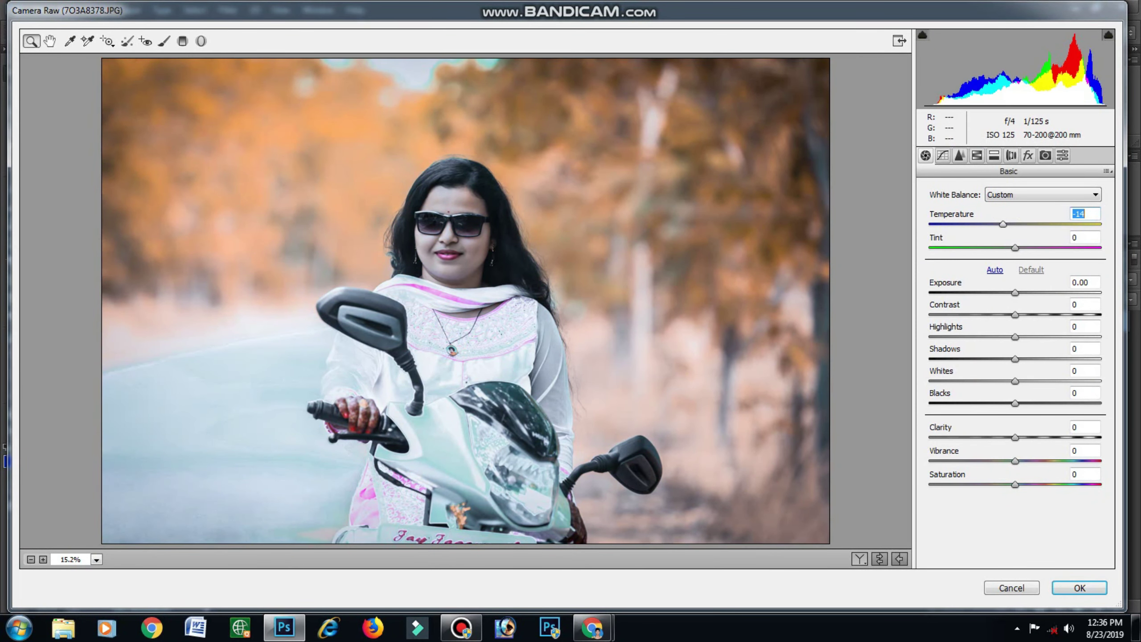
key("Up")
key("Up")
key("Tab")
key("Up")
key("Up")
key("Up")
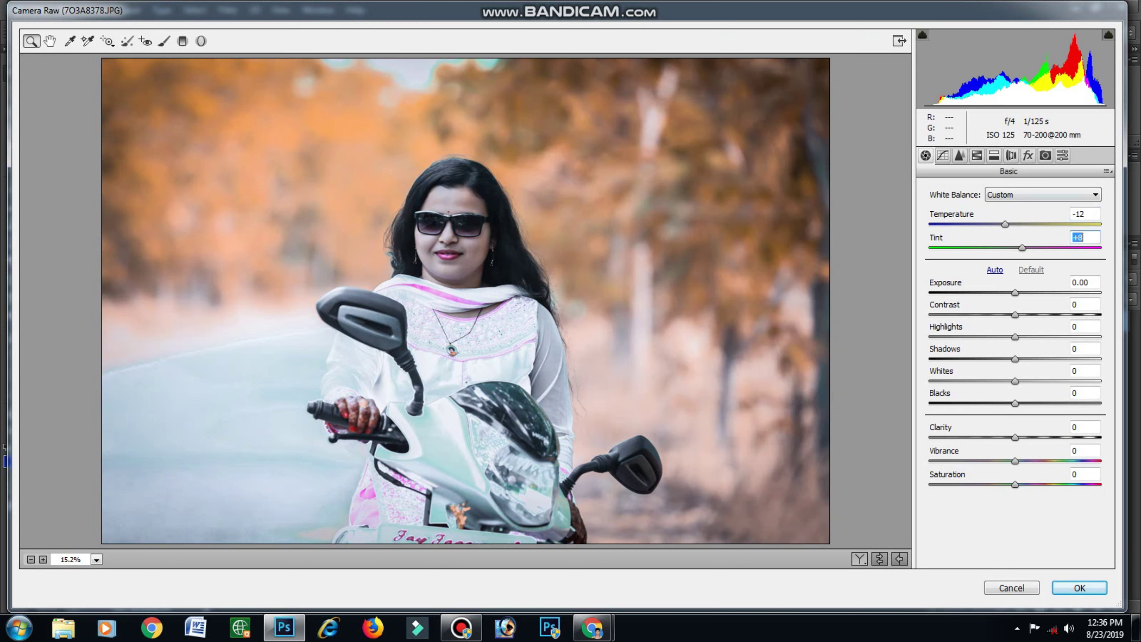
Shift the Yellows hue to -96 and the Oranges hue to -2.
key("ctrl+alt+4")
key("Tab")
key("Tab")
key("shift+Down")
key("shift+Down")
key("shift+Down")
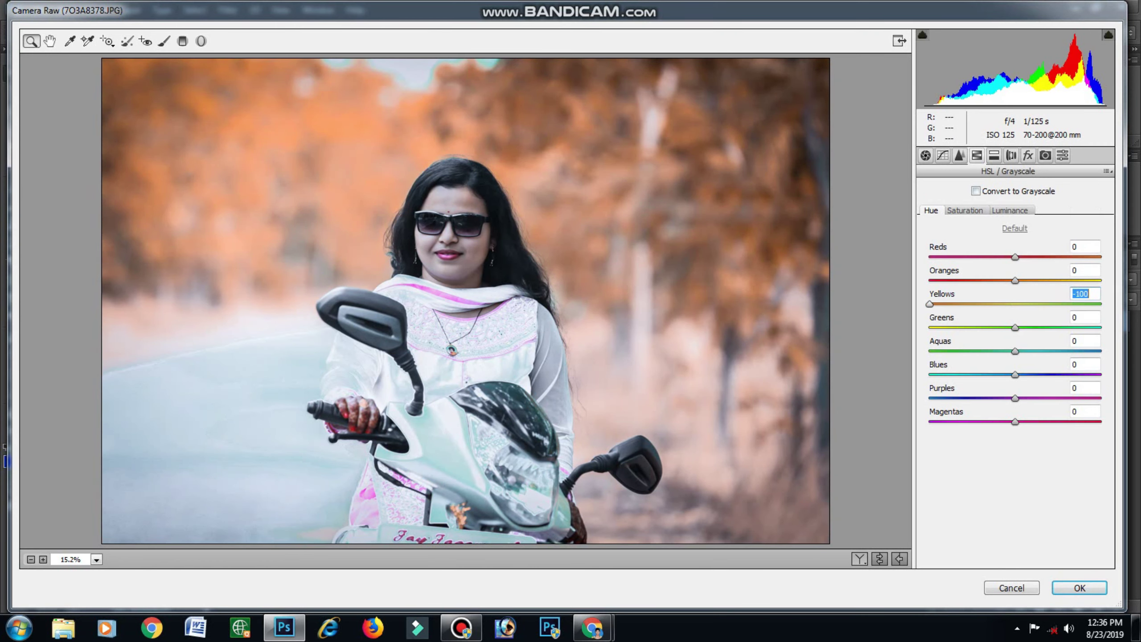
key("shift+Tab")
key("shift+Down")
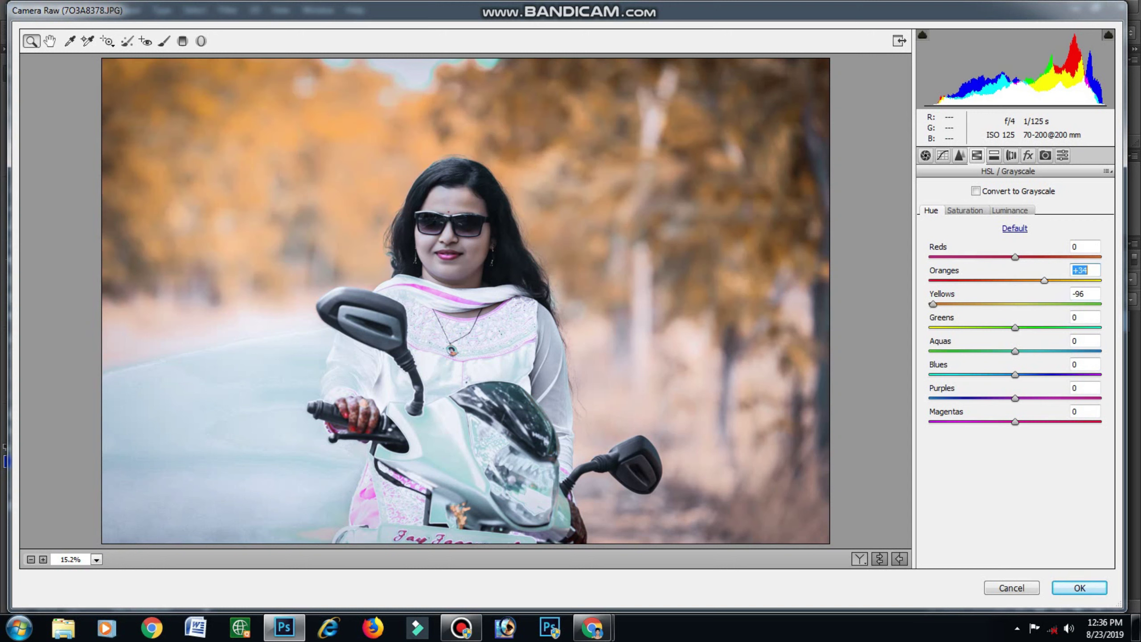
key("shift+Down")
key("Down")
key("shift+Up")
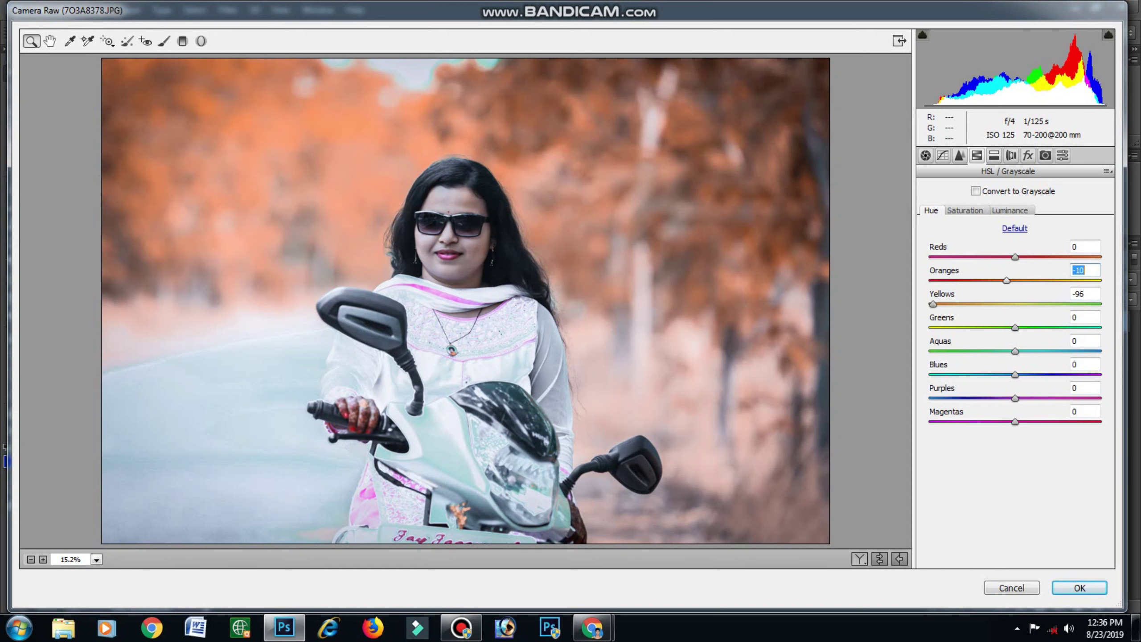
key("shift+Up")
key("Down")
Add a vignette: amount -35, midpoint 0, roundness -41, feather 46.
key("ctrl+alt+7")
key("shift+Down")
key("shift+Down")
key("shift+Down")
key("shift+Down")
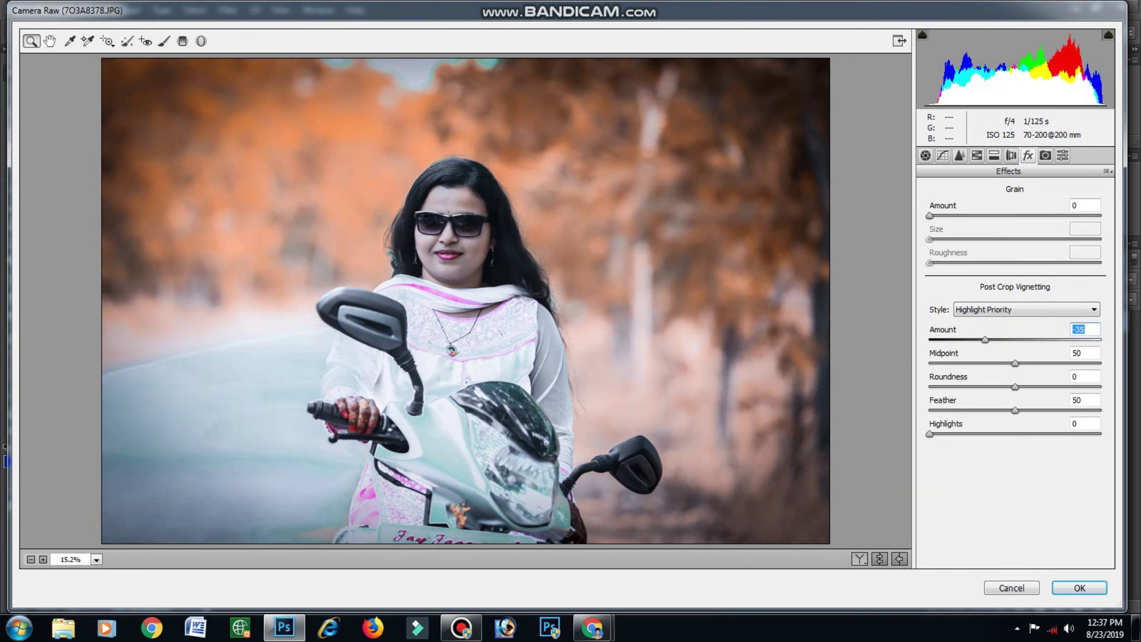
key("Tab")
key("shift+Down")
key("shift+Down")
key("shift+Down")
key("shift+Down")
key("shift+Down")
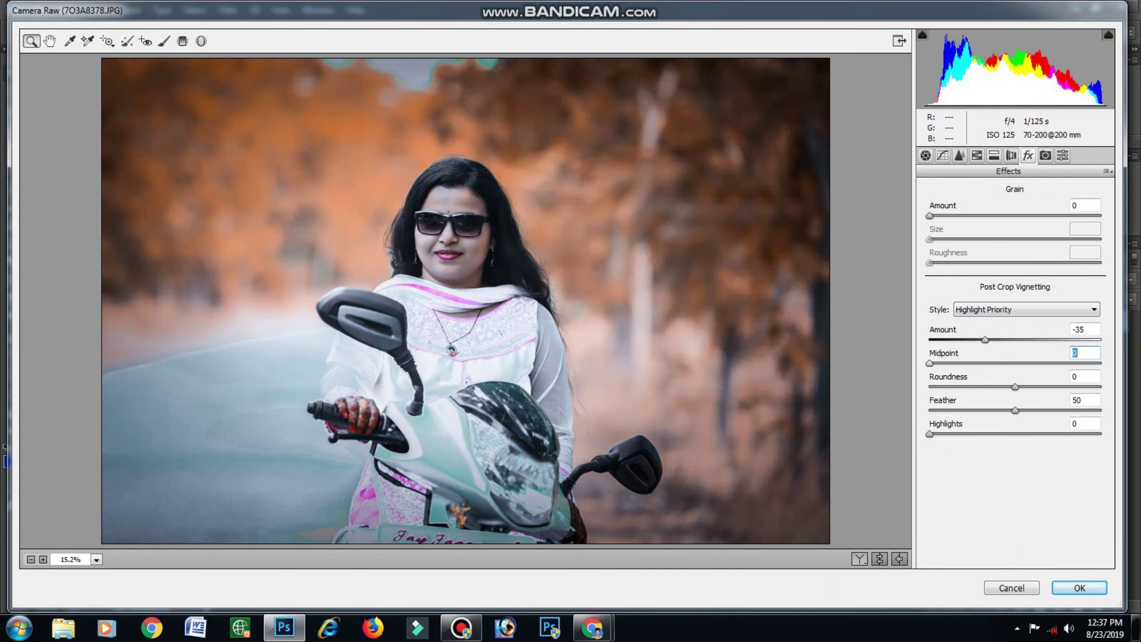
key("Tab")
key("shift+Down")
key("shift+Down")
key("shift+Down")
key("shift+Down")
key("Down")
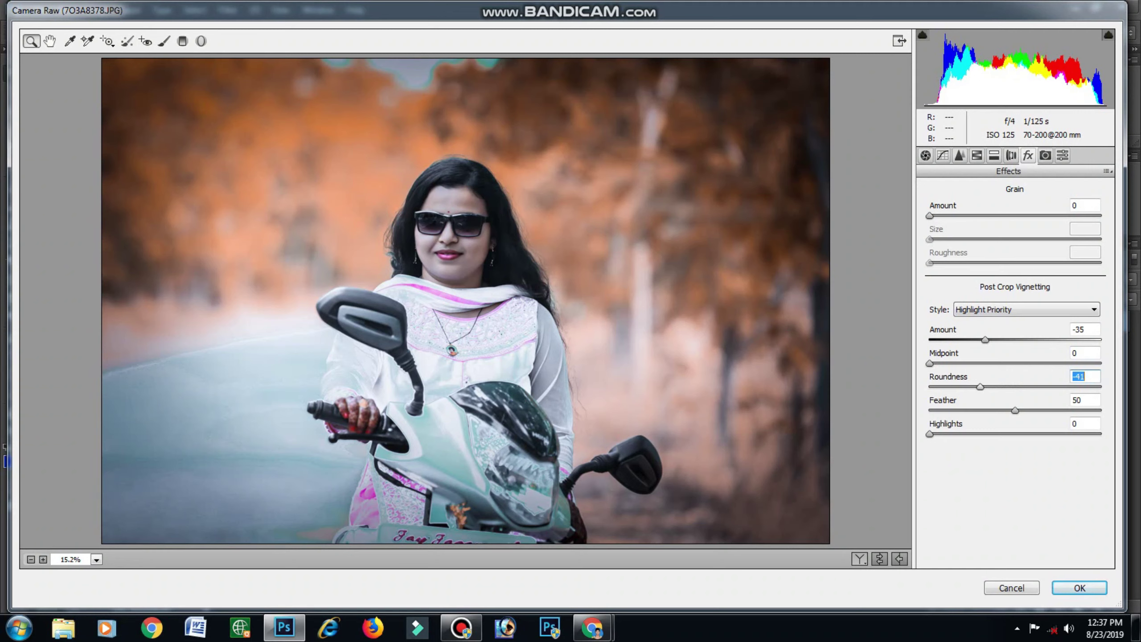
key("Tab")
key("Down")
key("Down")
key("Down")
key("Down")
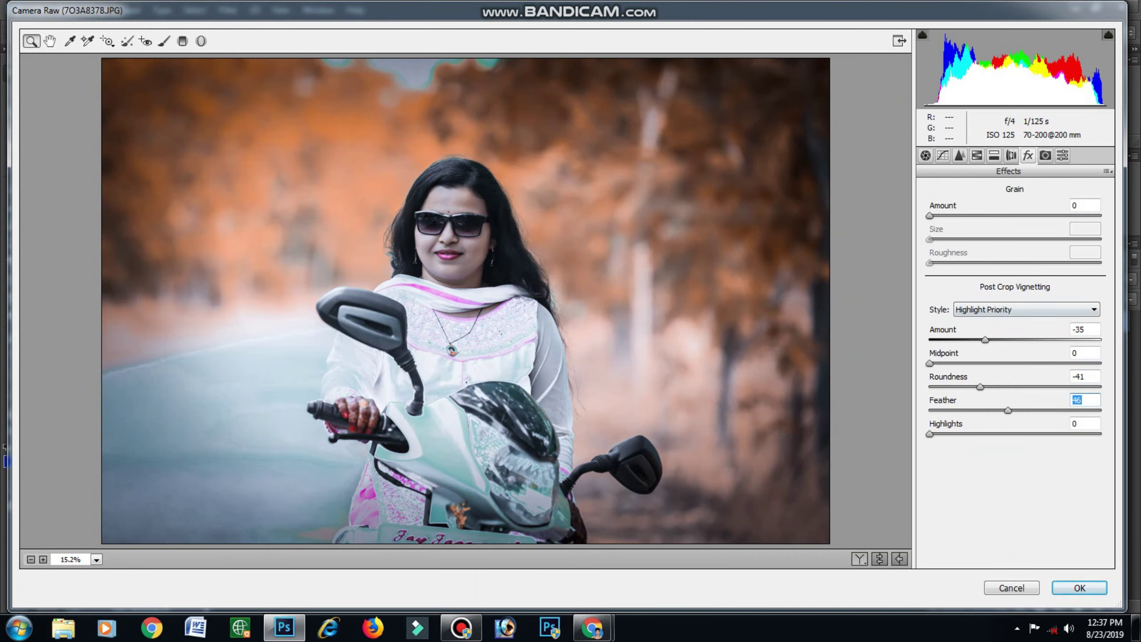
Raise exposure to +0.15 and apply the Camera Raw edits.
key("ctrl+alt+1")
key("Tab")
key("Up")
key("Up")
key("Up")
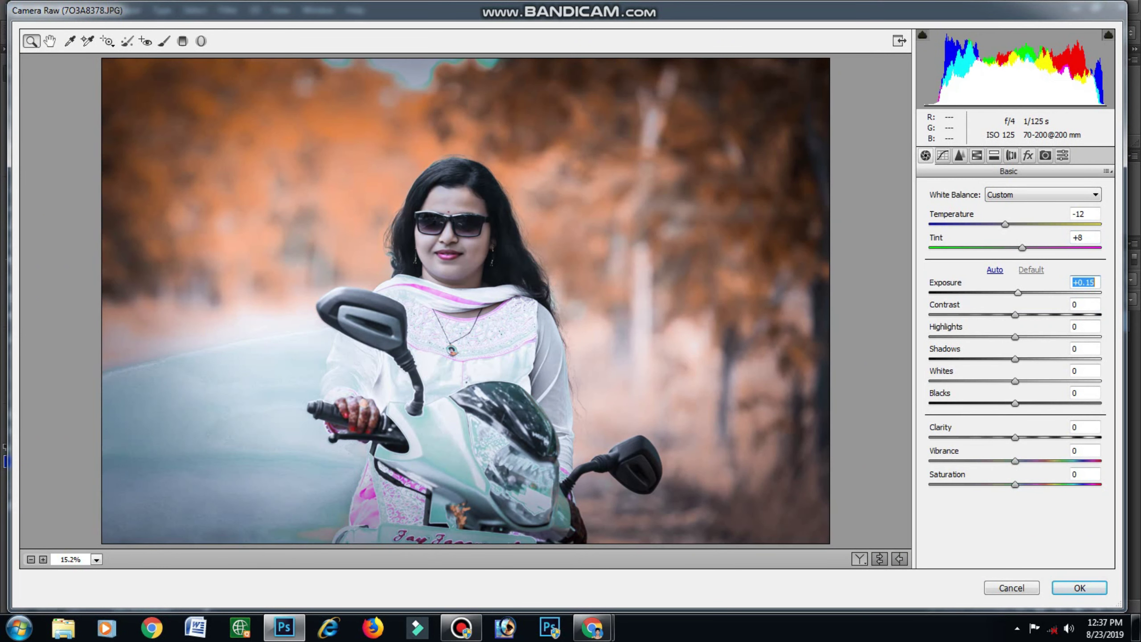
key("Up")
key("Up")
key("Up")
left_click(977, 155)
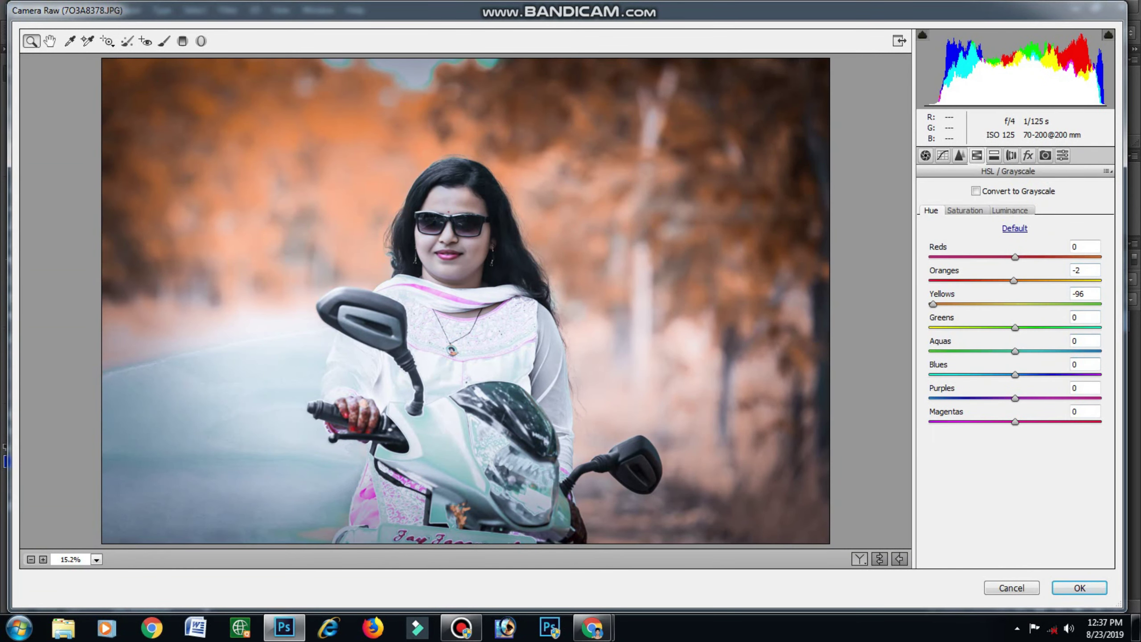
left_click(1080, 587)
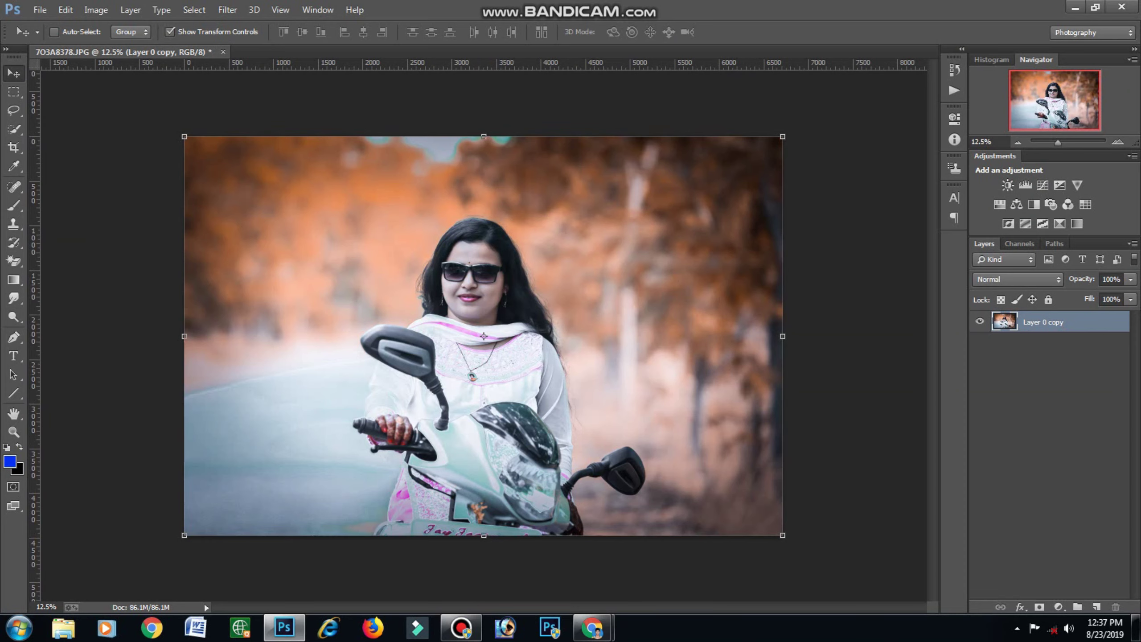
Deselect and then reselect Layer 0 copy in the Layers panel.
left_click(1046, 449)
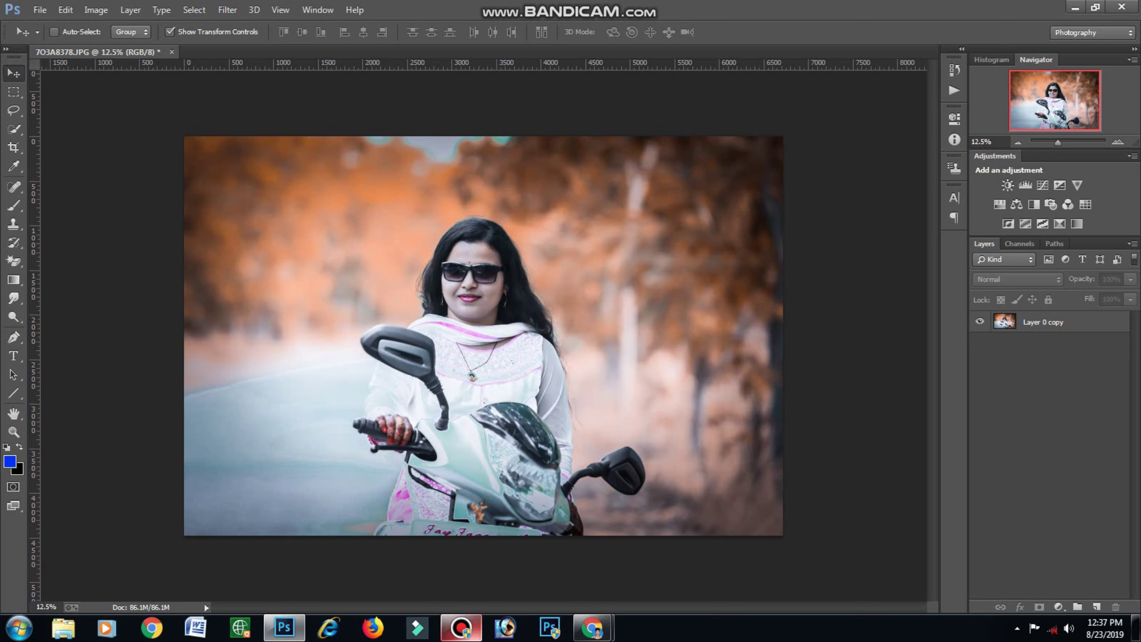
left_click(461, 628)
left_click(717, 140)
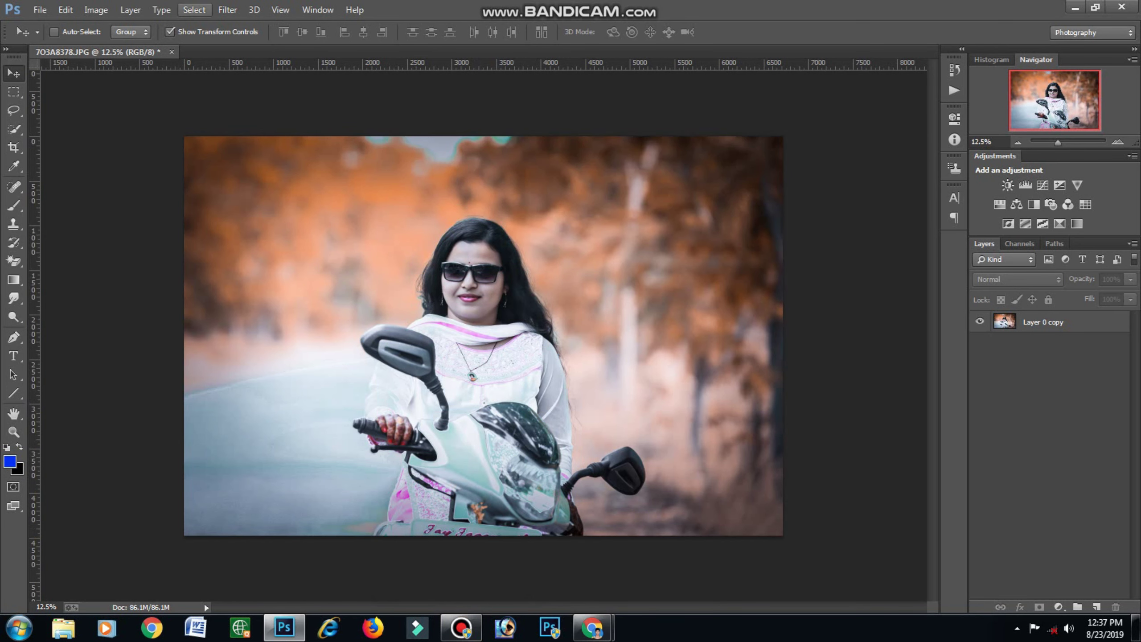
left_click(227, 9)
left_click(1042, 322)
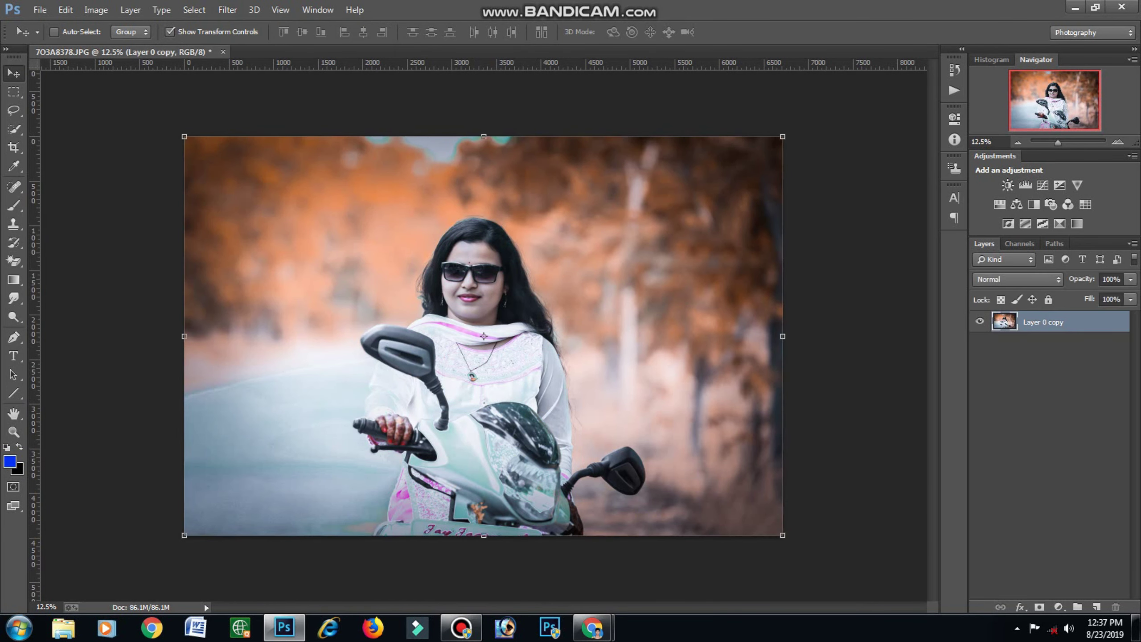
Apply Color Balance with a slight nudge to the yellow–blue midtone level.
left_click(95, 10)
mouse_move(117, 45)
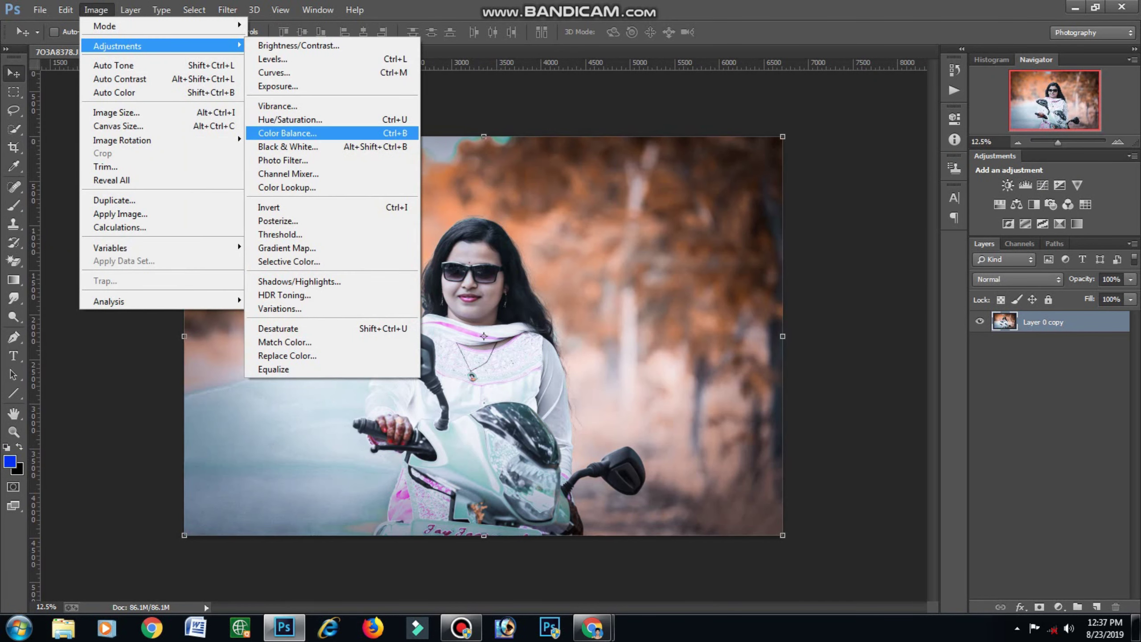
left_click(287, 132)
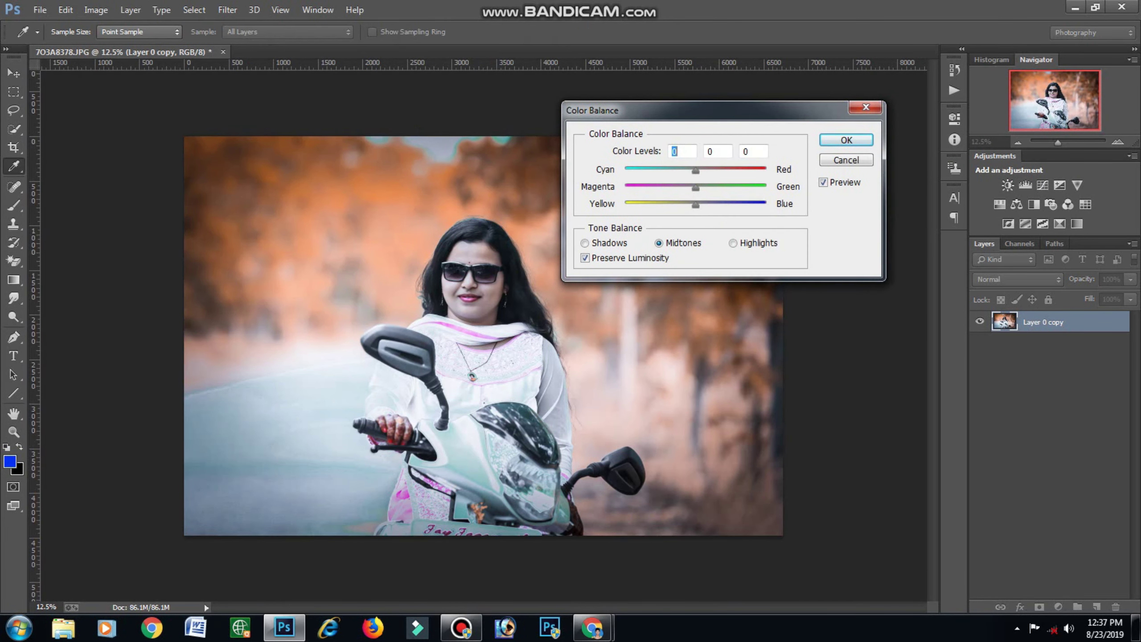
key("Tab")
key("Tab")
key("Down")
key("Down")
key("Down")
key("Return")
key("v")
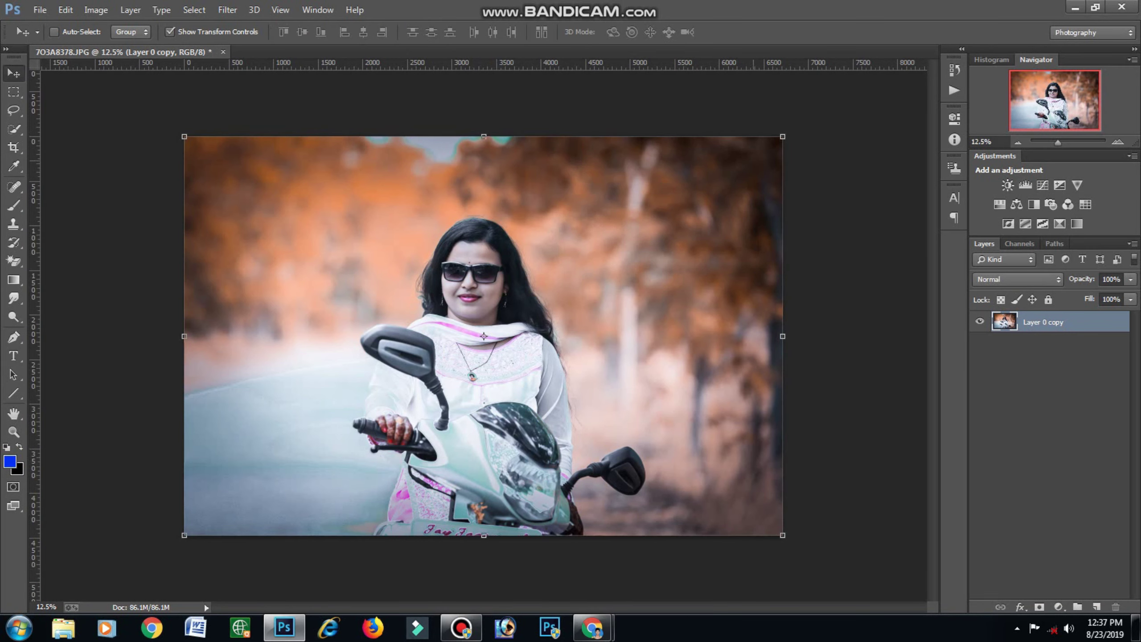
left_click(227, 9)
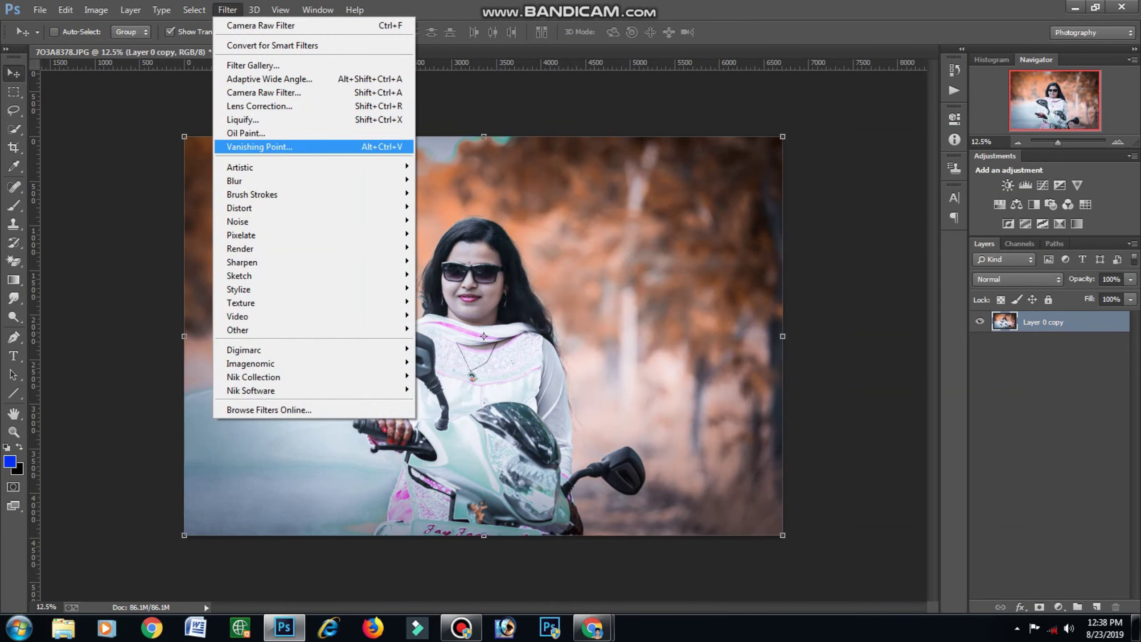
Duplicate Layer 0 copy and open the Oil Paint filter.
left_click(1042, 322)
mouse_move(1042, 321)
left_mouse_down()
mouse_move(1042, 602)
mouse_move(1096, 605)
left_mouse_up()
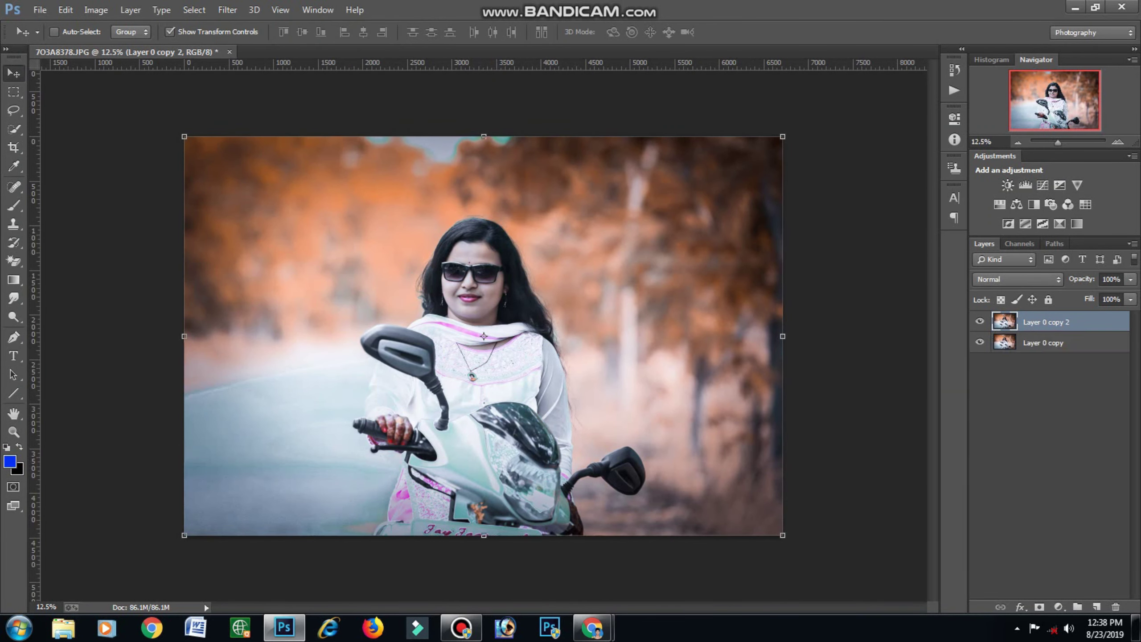
left_click(227, 9)
left_click(270, 78)
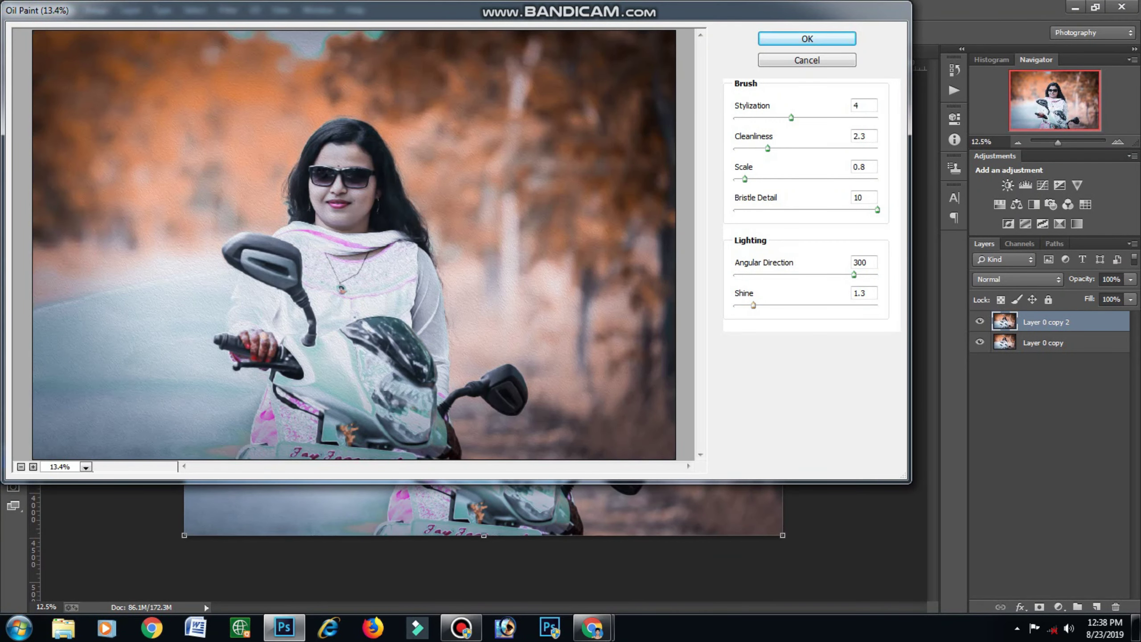
Apply Oil Paint with Shine 0 and Stylization 5.35, then merge the copy down.
left_click_drag(753, 305, 735, 305)
key("ctrl+plus")
key("ctrl+plus")
key("ctrl+plus")
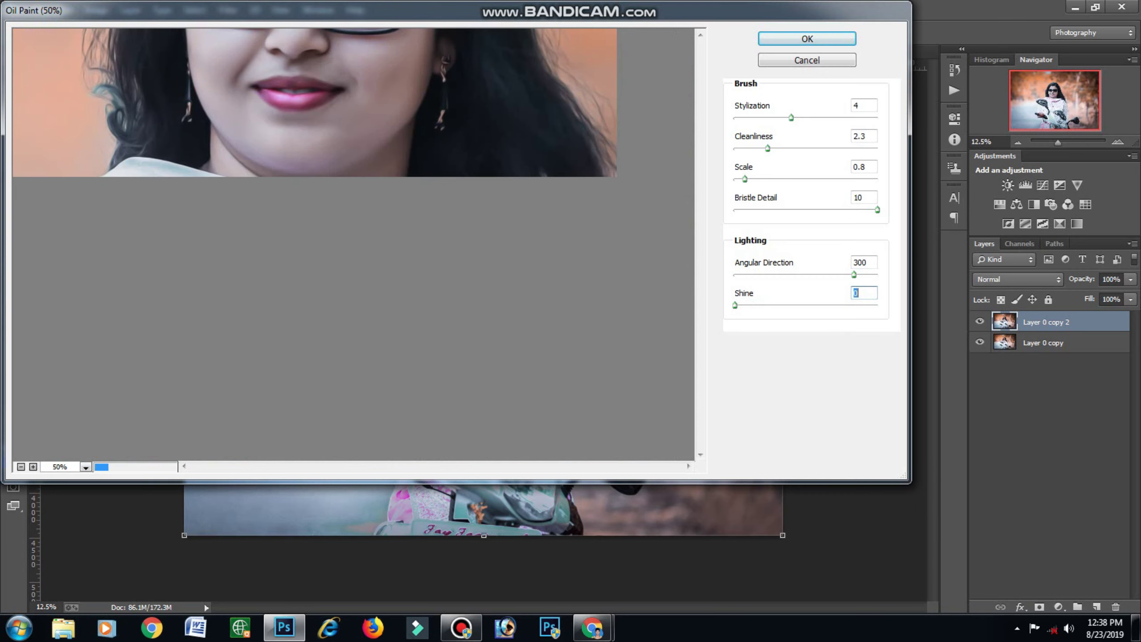
scroll(353, 245, "up", 3)
scroll(354, 245, "up", 2)
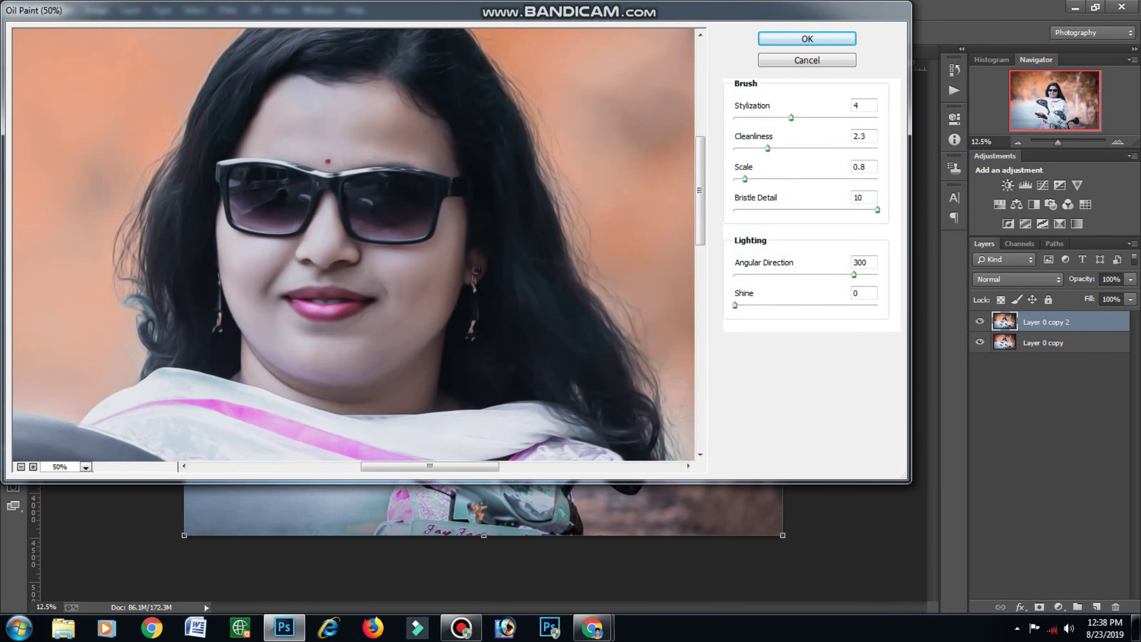
scroll(354, 245, "up", 2)
scroll(354, 245, "up", 1)
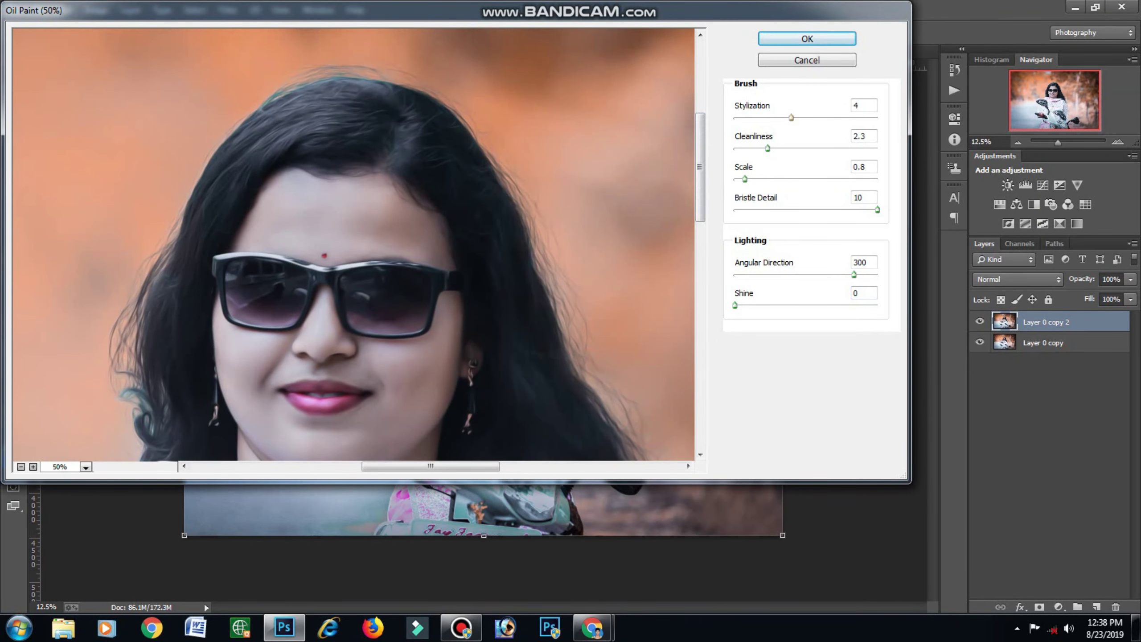
left_click_drag(791, 118, 760, 179)
left_click(806, 38)
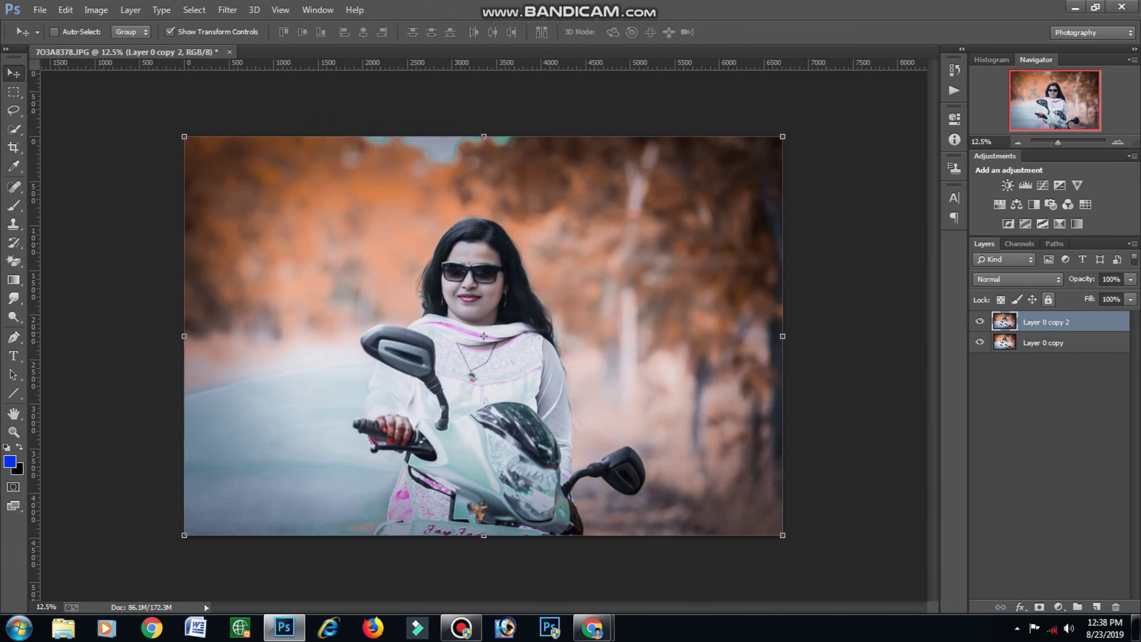
key("ctrl+e")
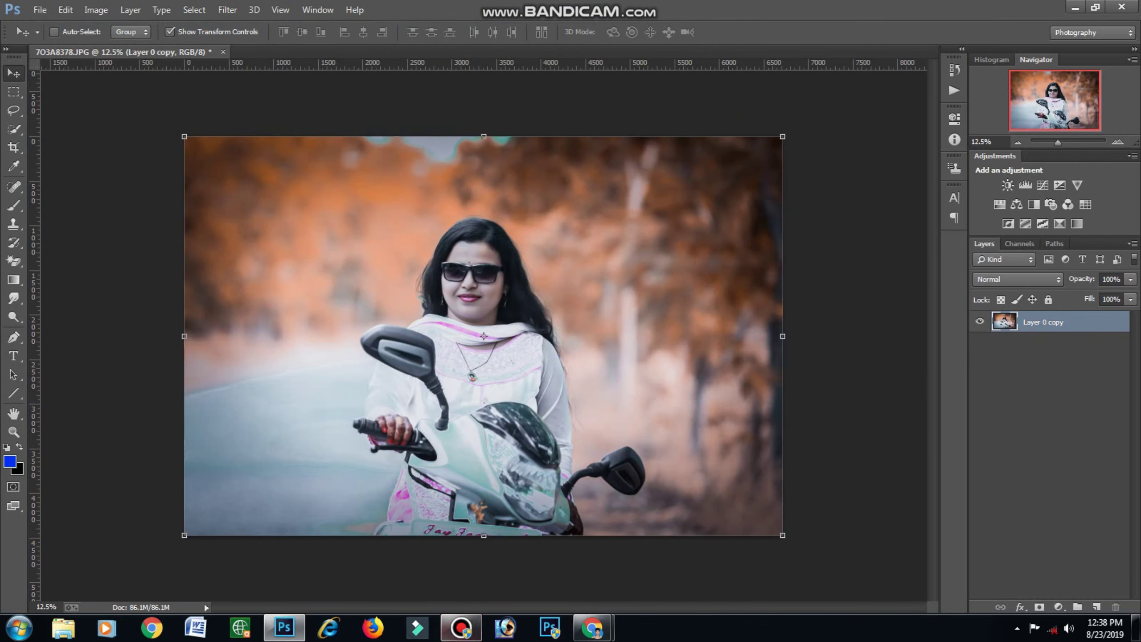
Bring the light burst image into the portrait as a Screen-blended layer.
left_click(460, 627)
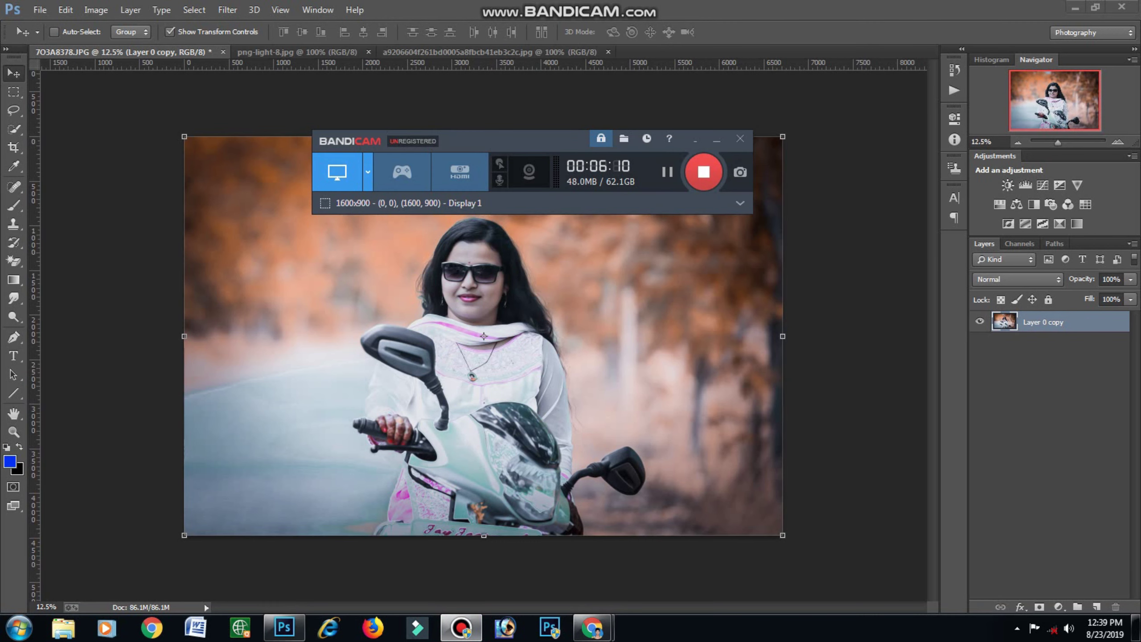
left_click(716, 140)
left_click(296, 52)
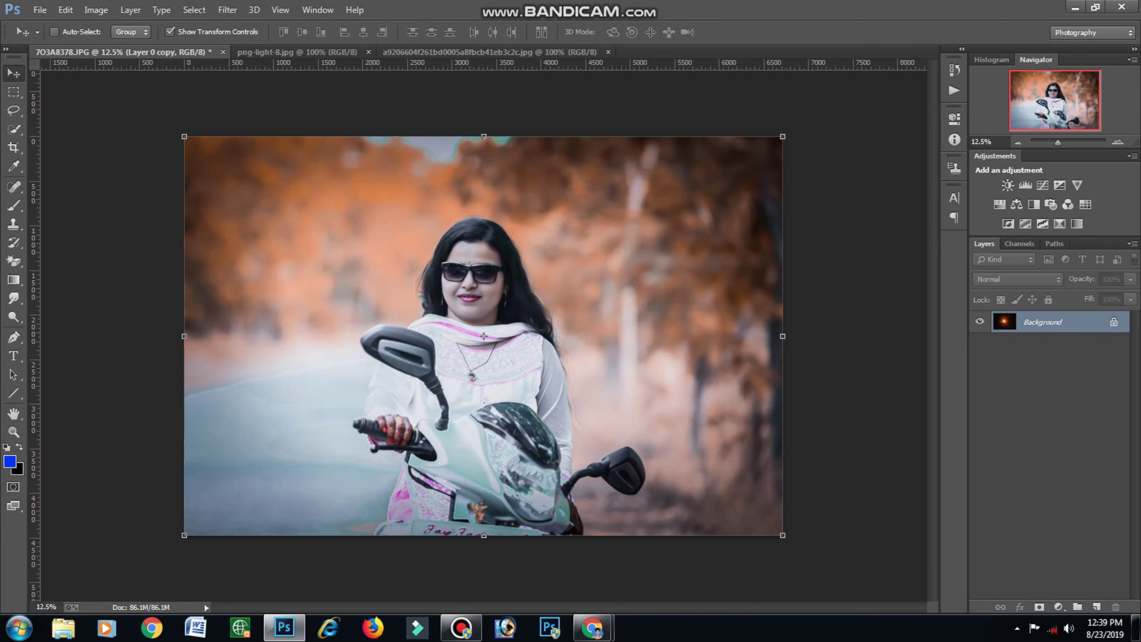
mouse_move(193, 74)
left_mouse_down()
mouse_move(463, 328)
mouse_move(524, 488)
mouse_move(683, 591)
left_mouse_up()
left_click(1018, 279)
left_click(1018, 120)
Enlarge the flare over the scooter headlight and apply a Gaussian Blur to it.
key("ctrl+t")
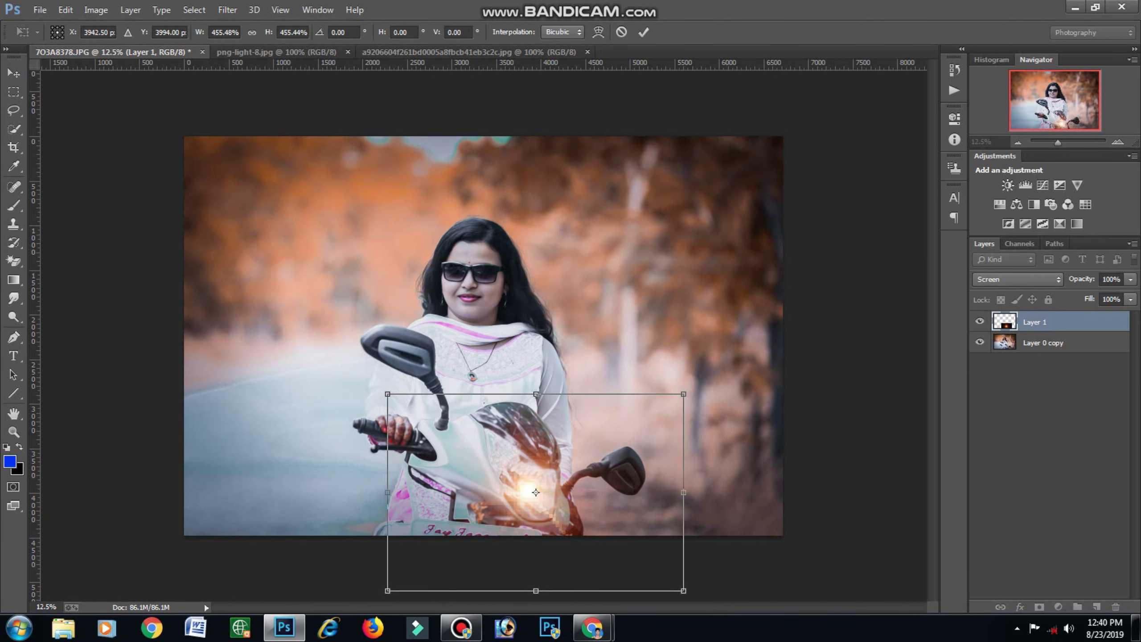
left_click(643, 33)
left_click(227, 9)
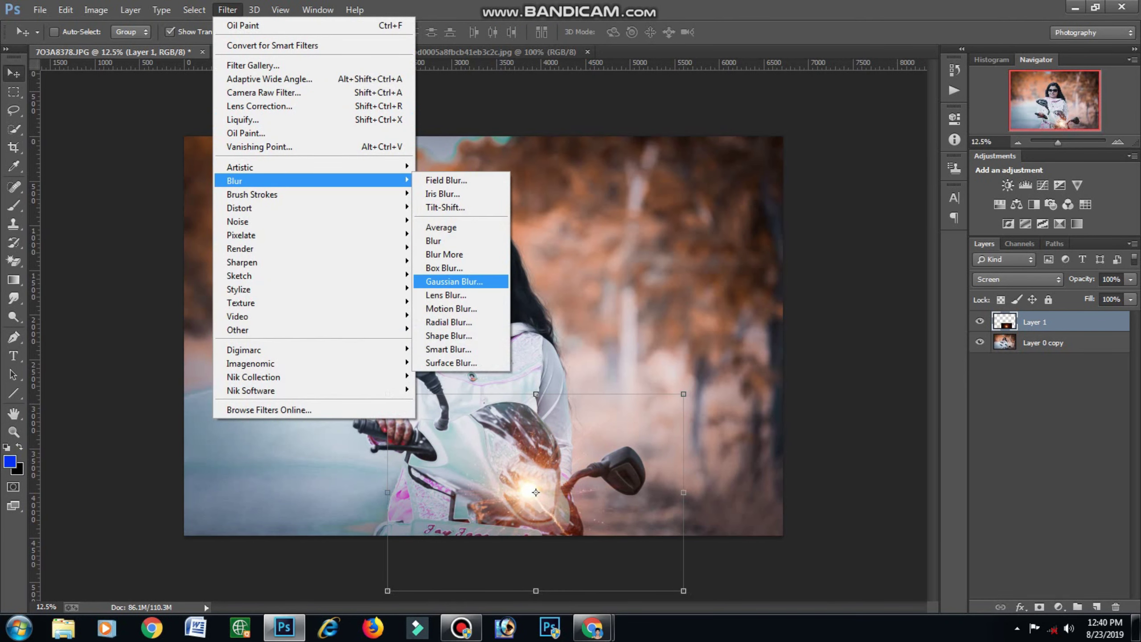
left_click(454, 282)
key("Return")
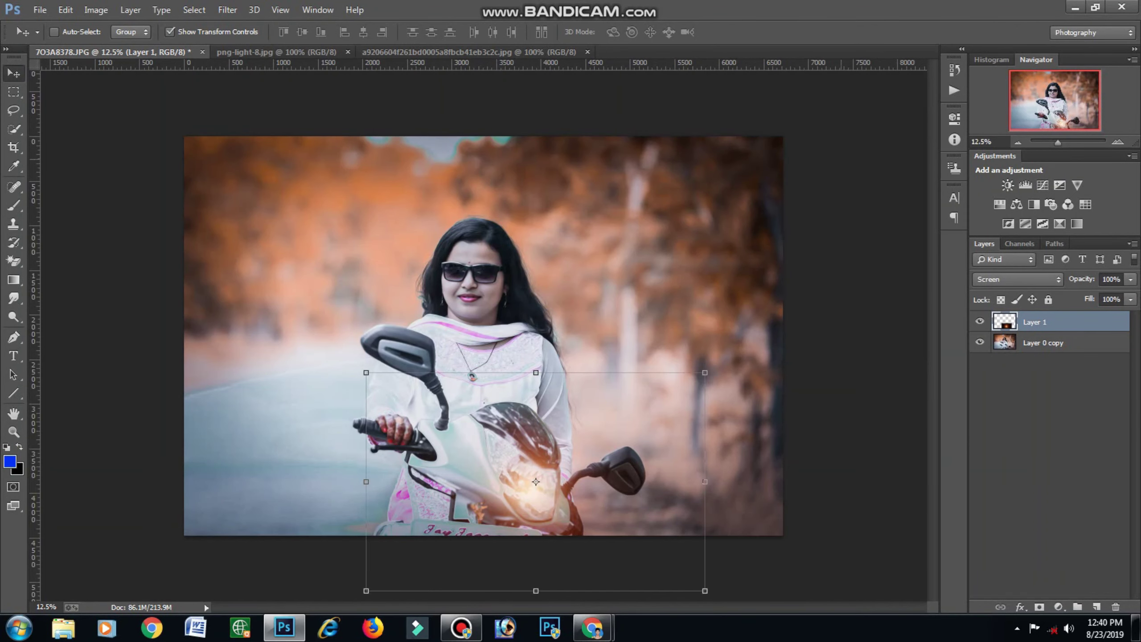
left_click(469, 51)
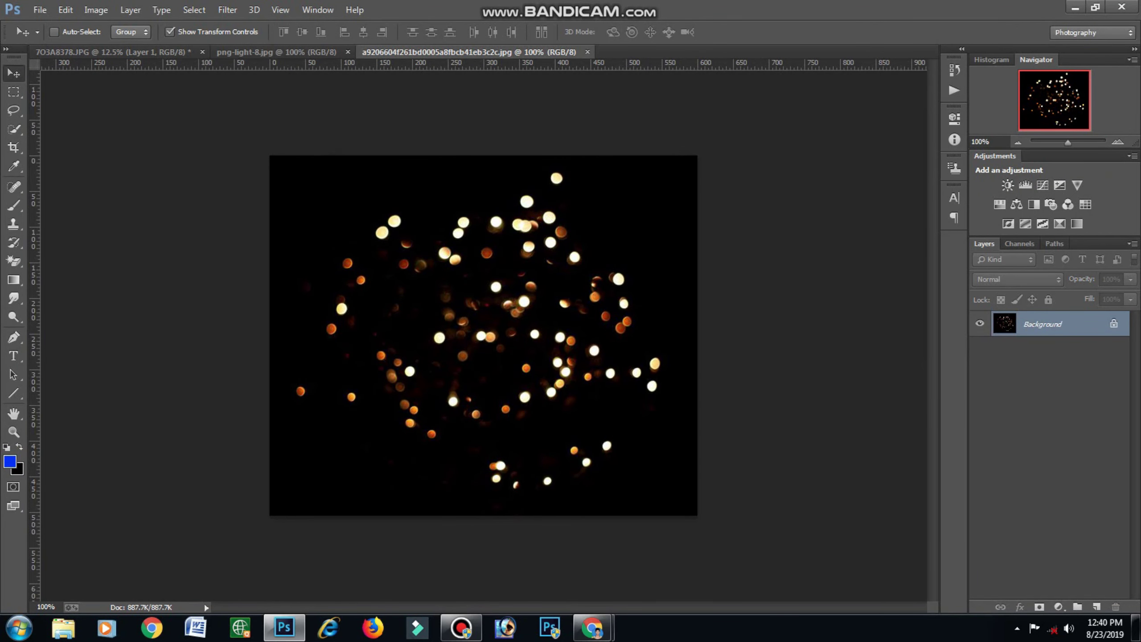
Add the bokeh lights as a Screen layer, enlarged and shifted right and down.
left_click_drag(470, 231, 112, 52)
mouse_move(536, 482)
left_mouse_down()
mouse_move(328, 248)
mouse_move(584, 463)
left_mouse_up()
left_click(1018, 279)
left_click(1001, 106)
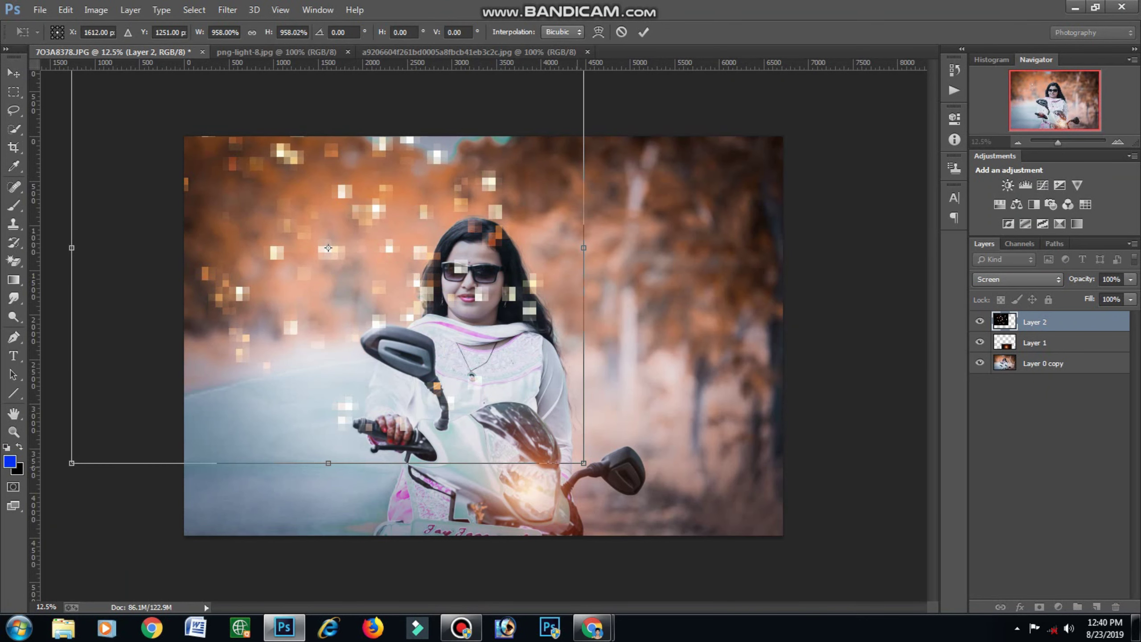
left_click(644, 32)
mouse_move(328, 247)
left_mouse_down()
mouse_move(473, 266)
mouse_move(475, 285)
left_mouse_up()
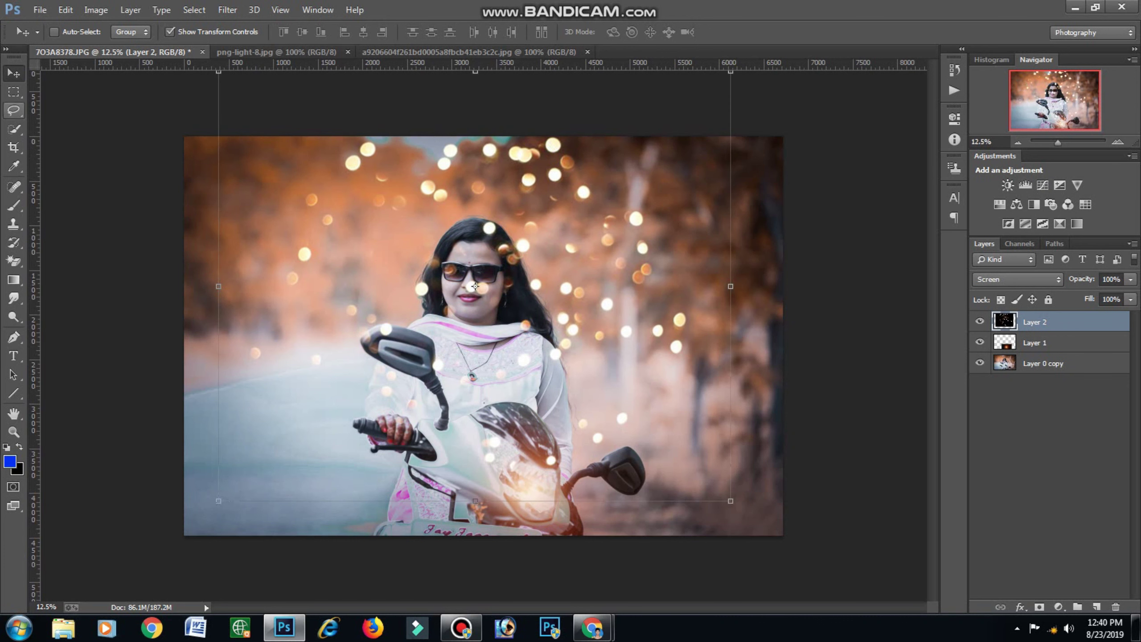
Erase bokeh spots off her face, set opacity 100%, and merge visible layers.
left_click(13, 261)
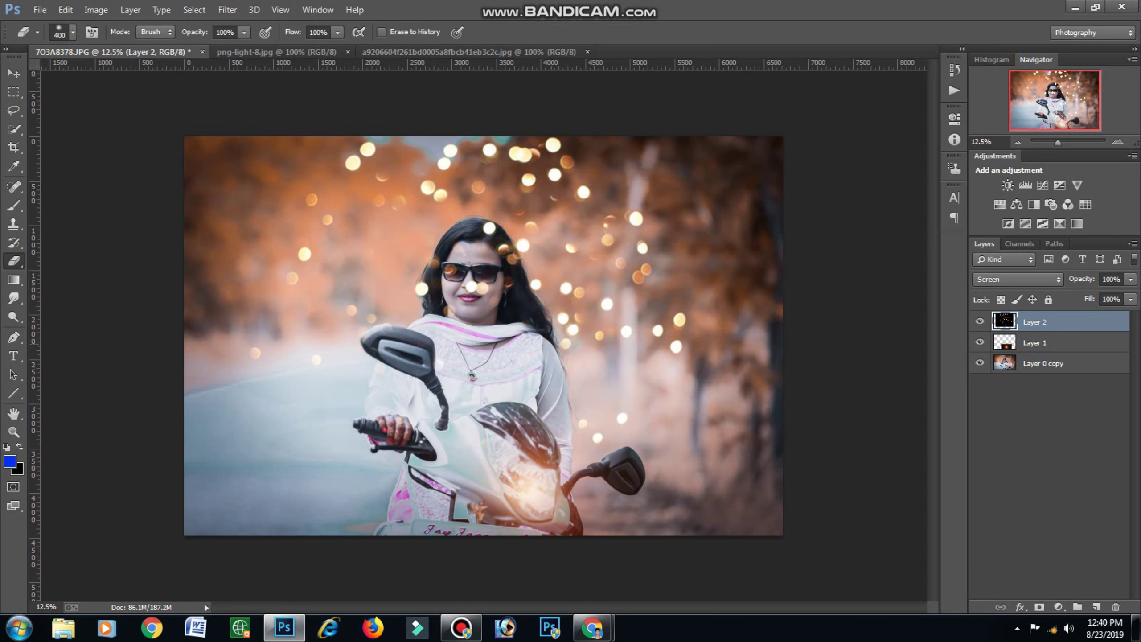
mouse_move(507, 252)
left_mouse_down()
mouse_move(507, 282)
mouse_move(450, 311)
left_mouse_up()
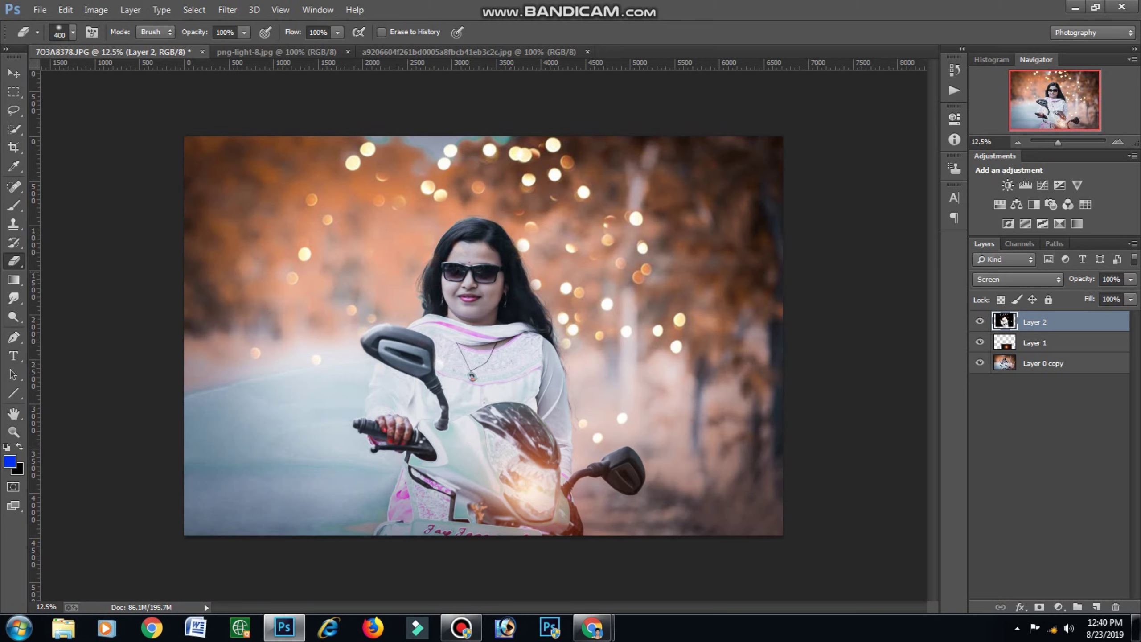
left_click(1131, 279)
left_click_drag(1114, 295, 1131, 296)
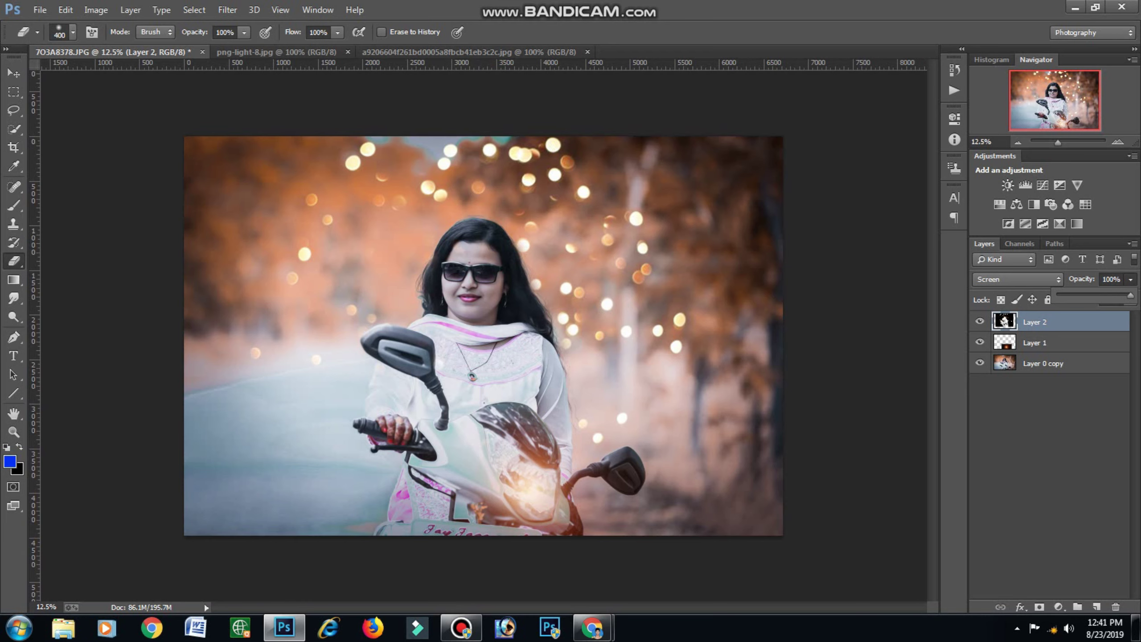
left_click(1133, 243)
left_click(1011, 498)
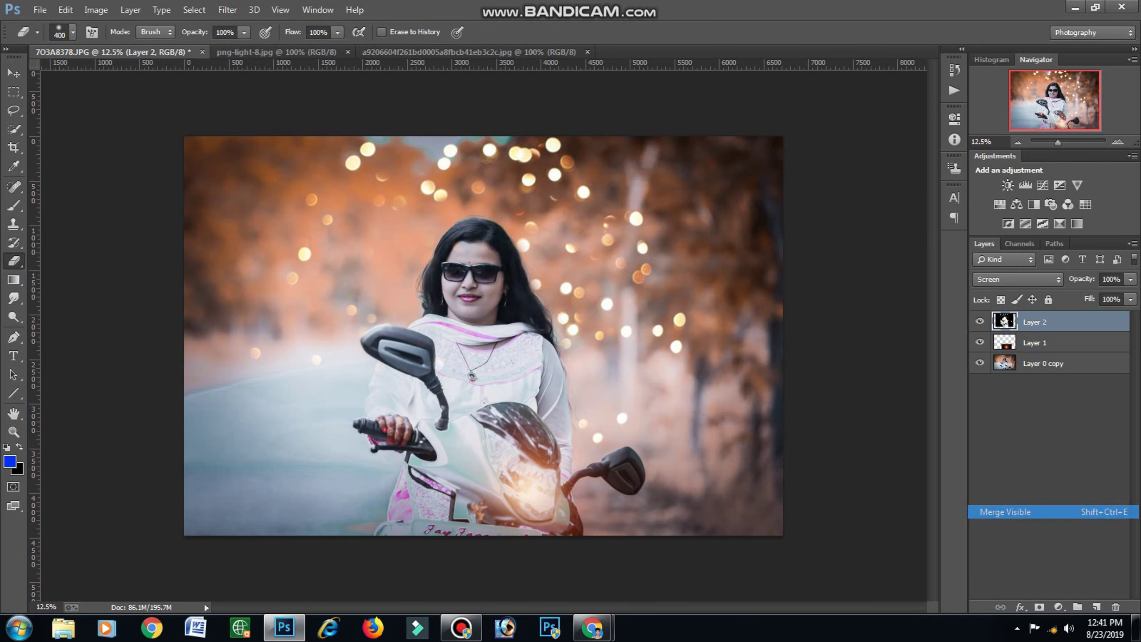
left_click(40, 9)
Bring the foggy smoke image into the portrait as a Screen-blended layer.
left_click(67, 389)
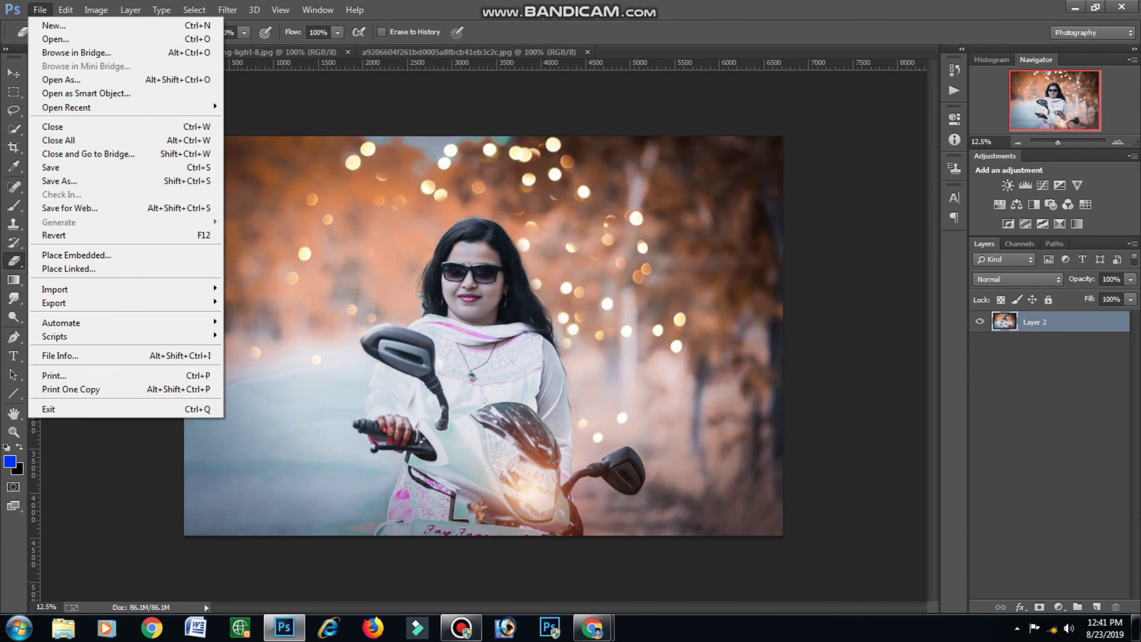
left_click(461, 627)
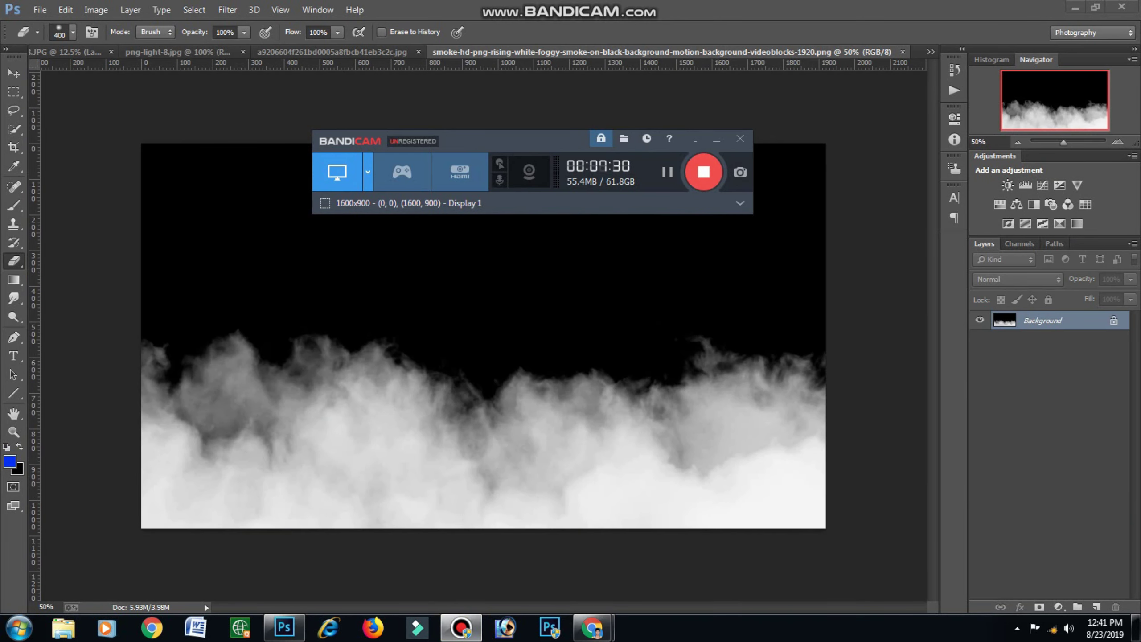
left_click(461, 627)
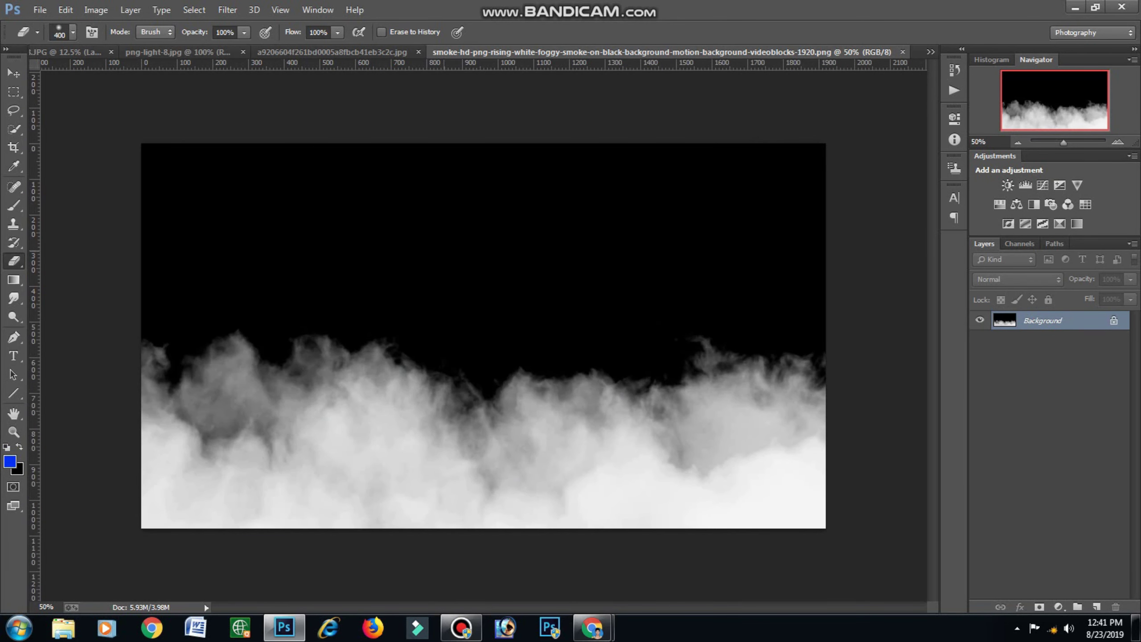
key("v")
left_click_drag(258, 169, 483, 335)
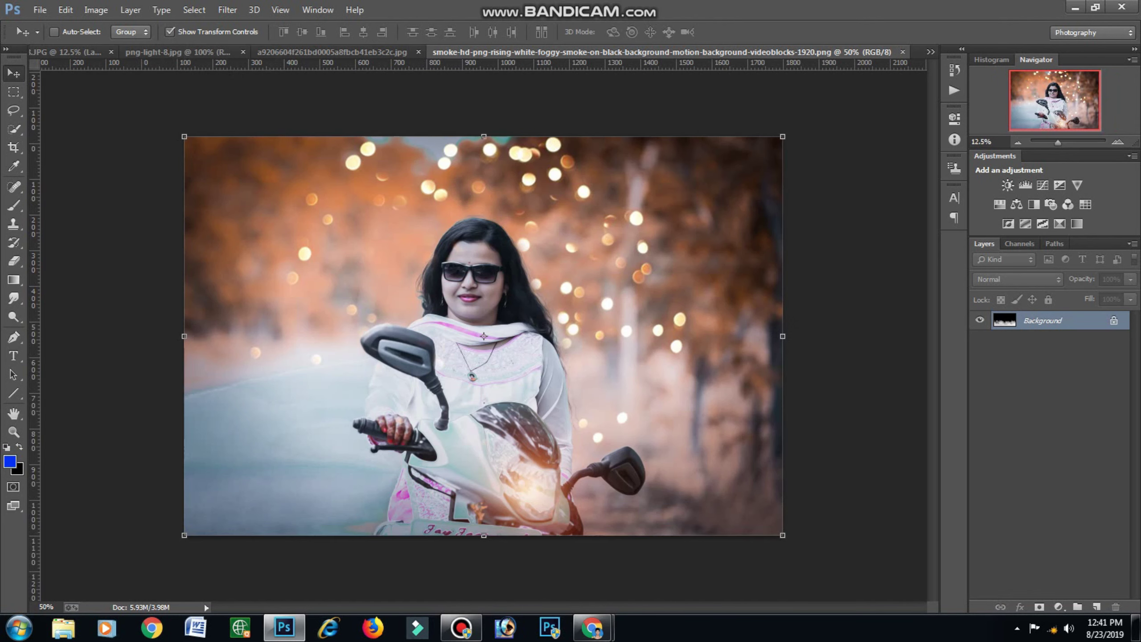
left_click(1017, 279)
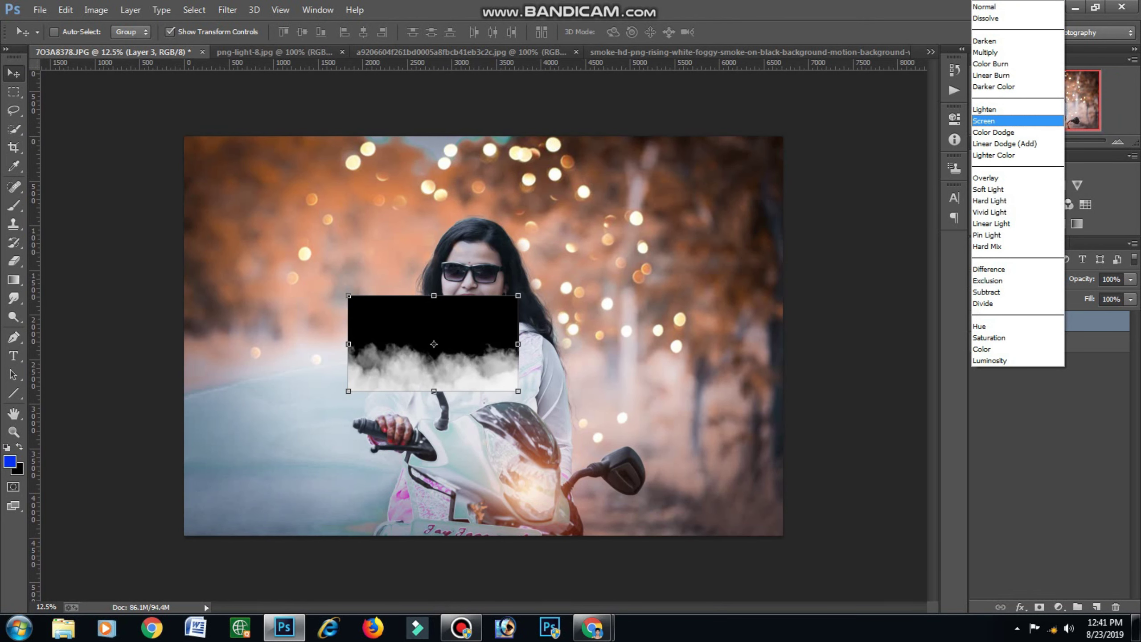
left_click(992, 120)
Stretch the smoke across the full width and lower portrait, revealing more scooter.
left_click_drag(518, 344, 788, 344)
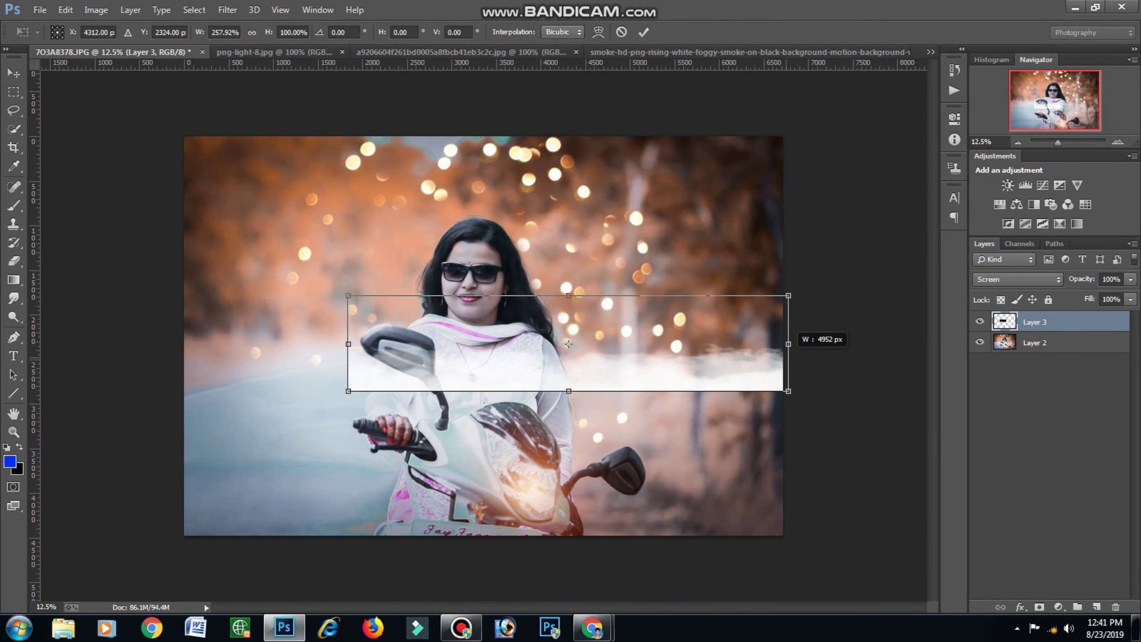
left_click_drag(348, 344, 184, 343)
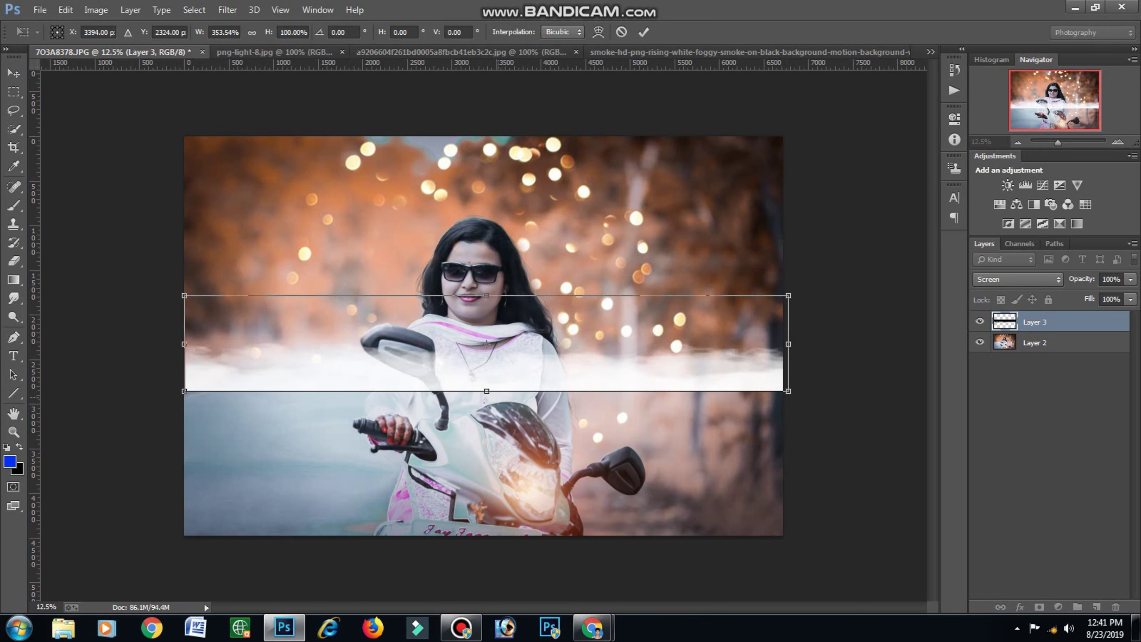
left_click_drag(487, 390, 494, 471)
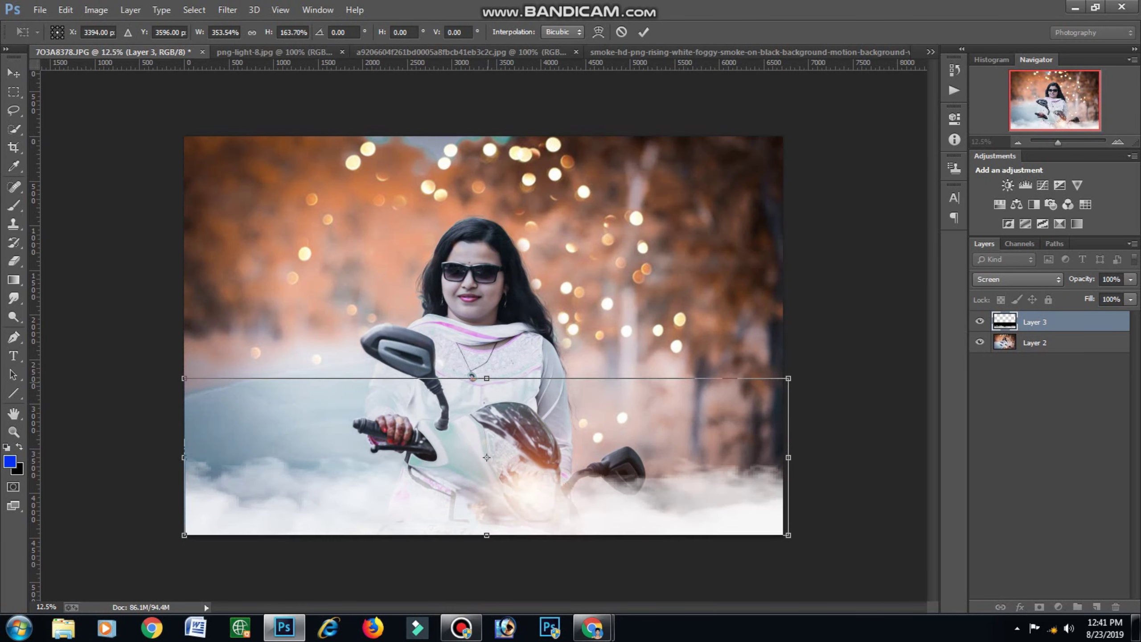
left_click_drag(487, 378, 487, 217)
left_click_drag(788, 377, 783, 377)
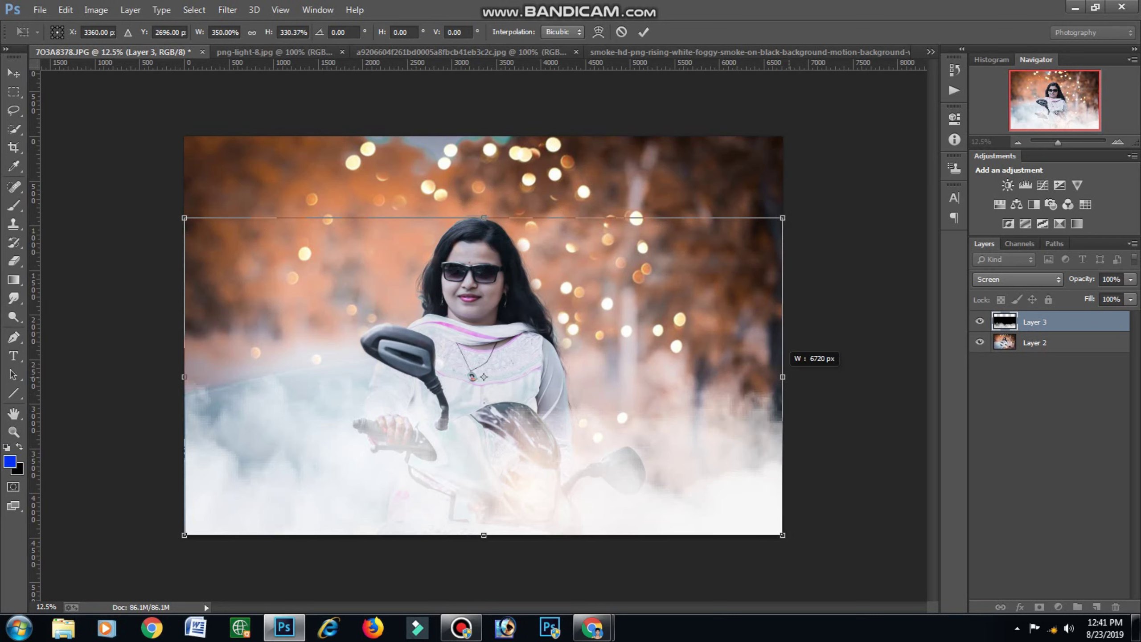
left_click(643, 32)
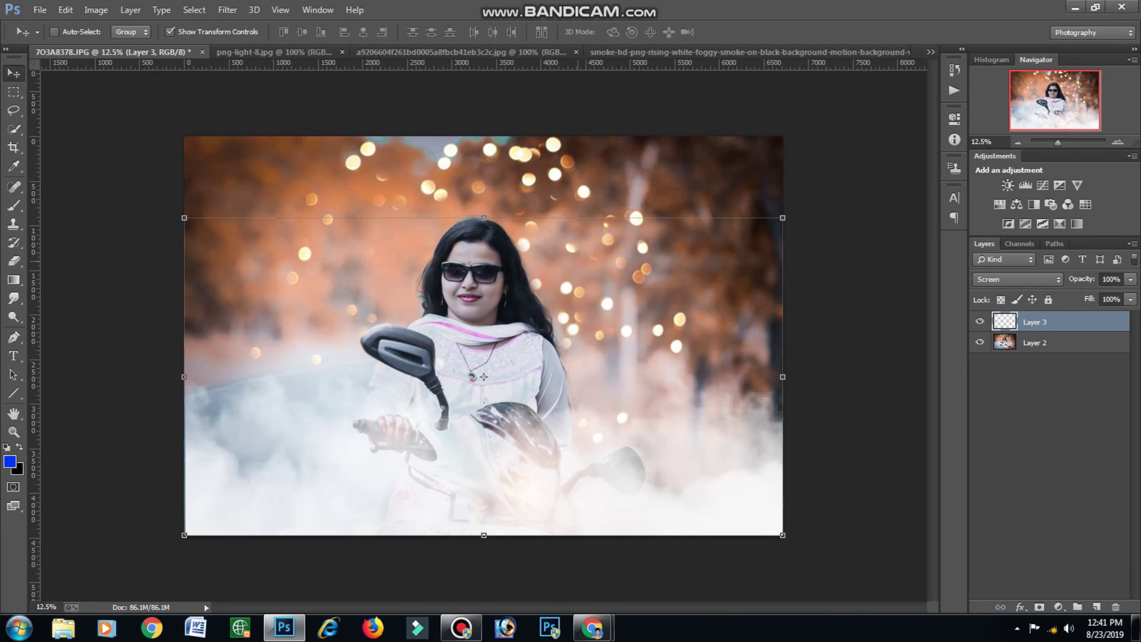
left_click_drag(536, 395, 521, 431)
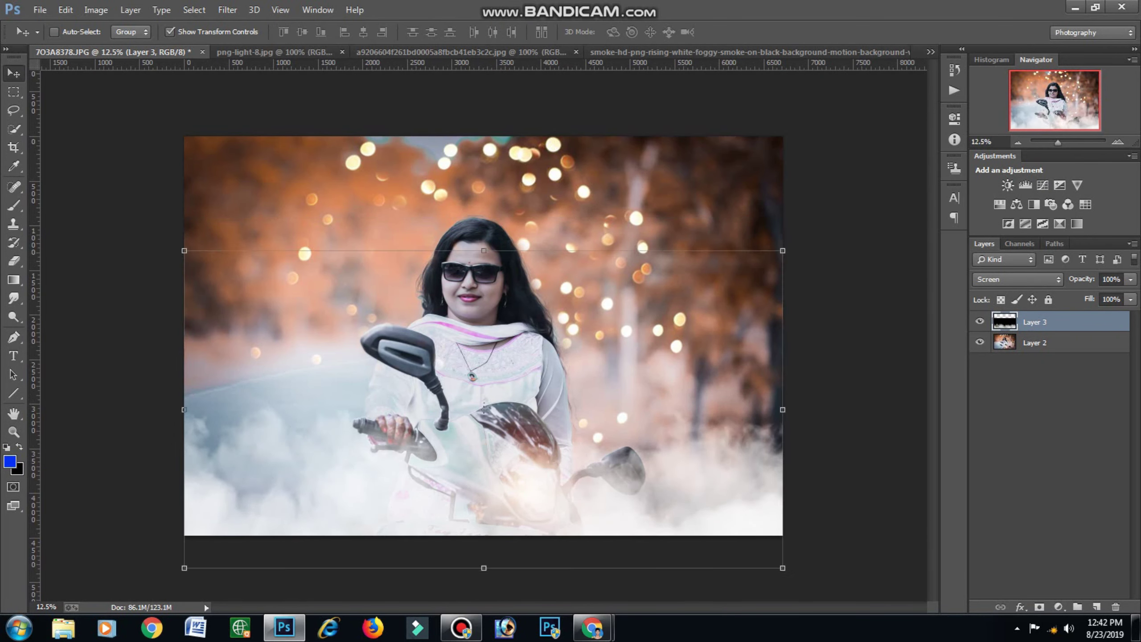
Merge the smoke into the photo as Layer 3 and add a new empty layer.
left_click(1132, 244)
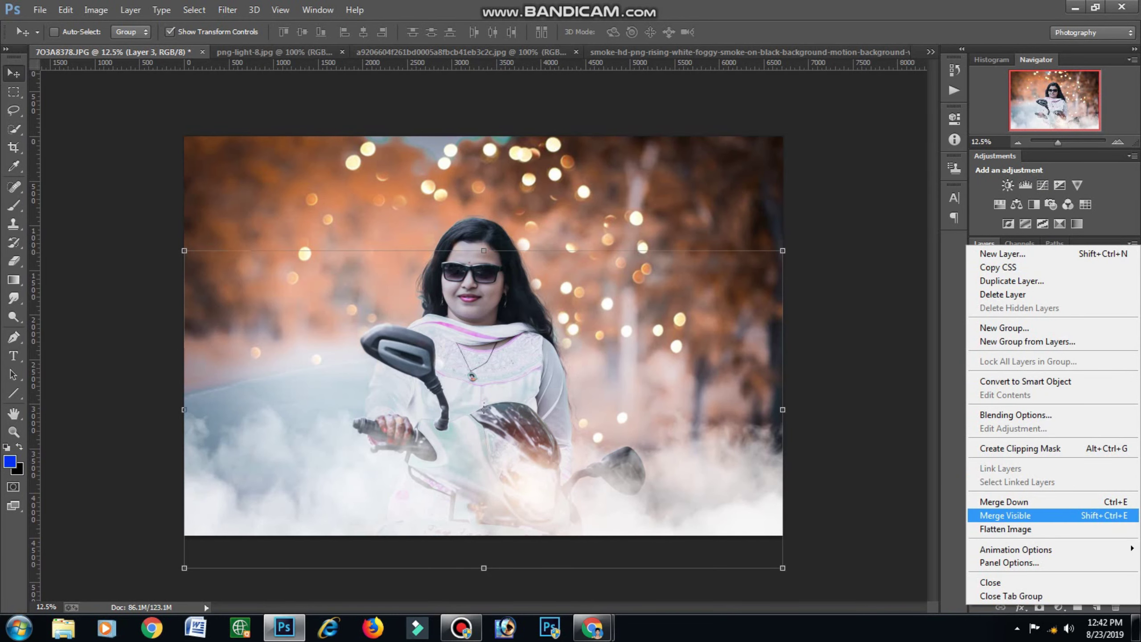
left_click(1033, 516)
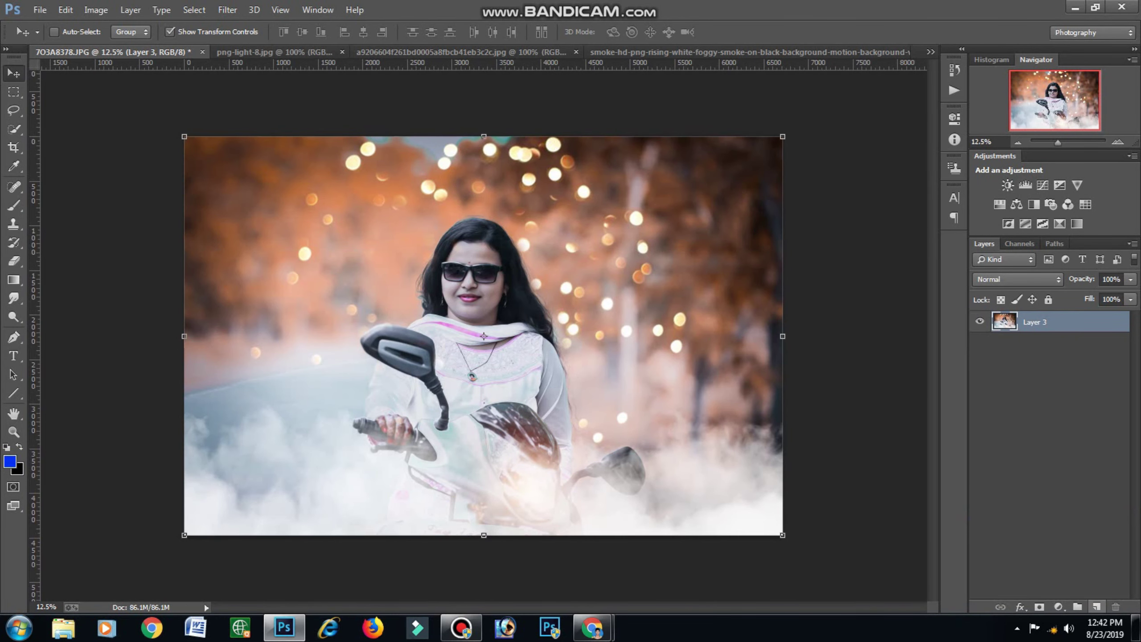
key("ctrl+shift+alt+n")
Zoom in on her face and set up a soft-edged brush.
key("ctrl+plus")
key("ctrl+plus")
key("ctrl+plus")
key("ctrl+plus")
scroll(484, 336, "up", 3)
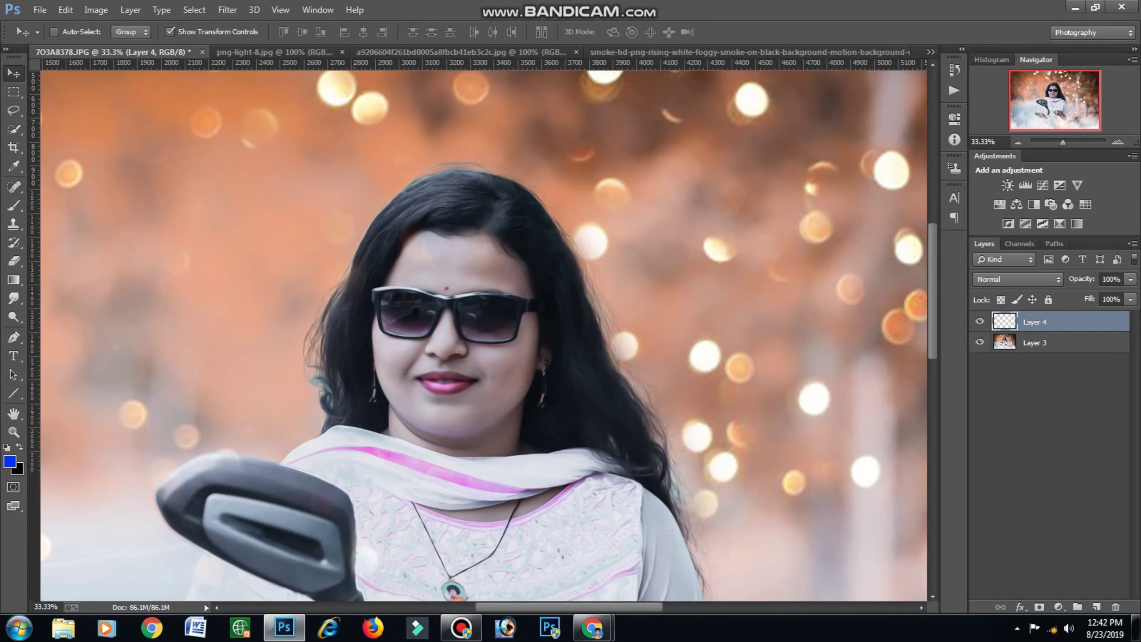
key("ctrl+plus")
key("ctrl+plus")
key("ctrl+plus")
left_click(14, 206)
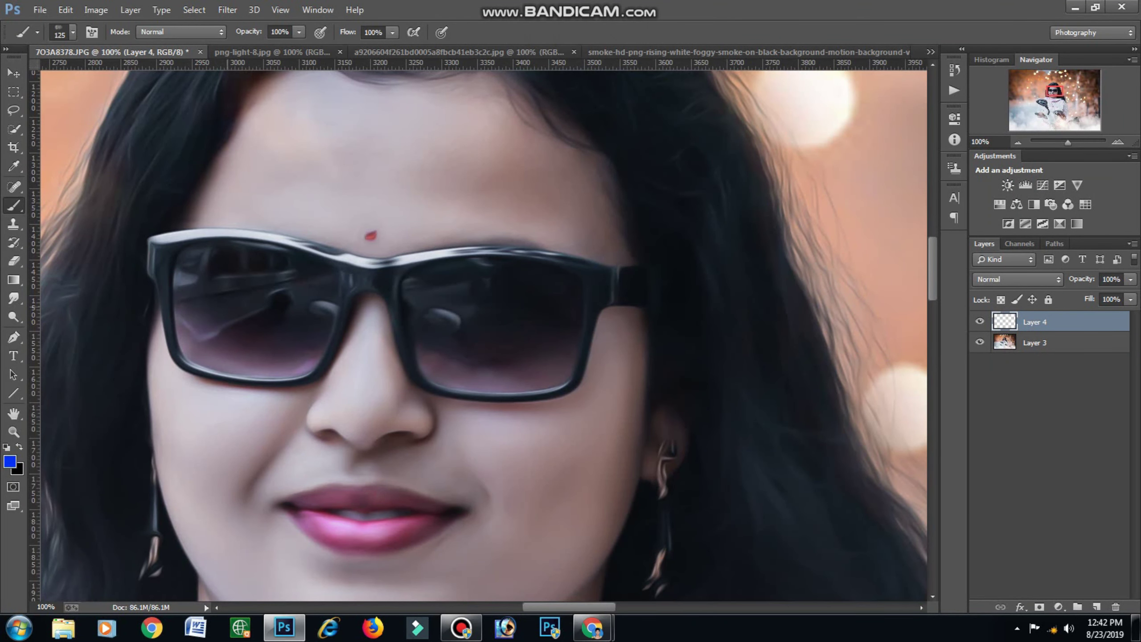
left_click(73, 32)
left_click_drag(157, 95, 83, 95)
key("Return")
Paint blue over the sunglass lenses with the brush at size 70.
left_click(532, 317)
left_click(66, 9)
key("[")
key("[")
mouse_move(193, 270)
left_mouse_down()
mouse_move(203, 306)
mouse_move(234, 265)
mouse_move(309, 279)
mouse_move(287, 337)
left_mouse_up()
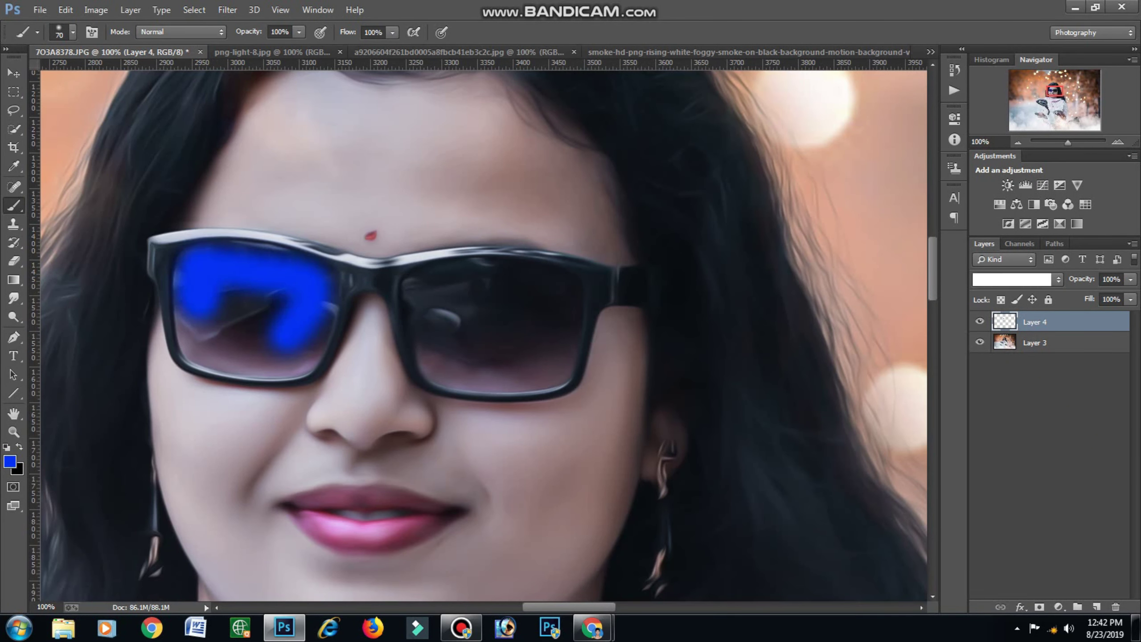
Set the lens paint layer's blend mode to Color and zoom out to the whole image.
left_click(1015, 279)
left_click(997, 334)
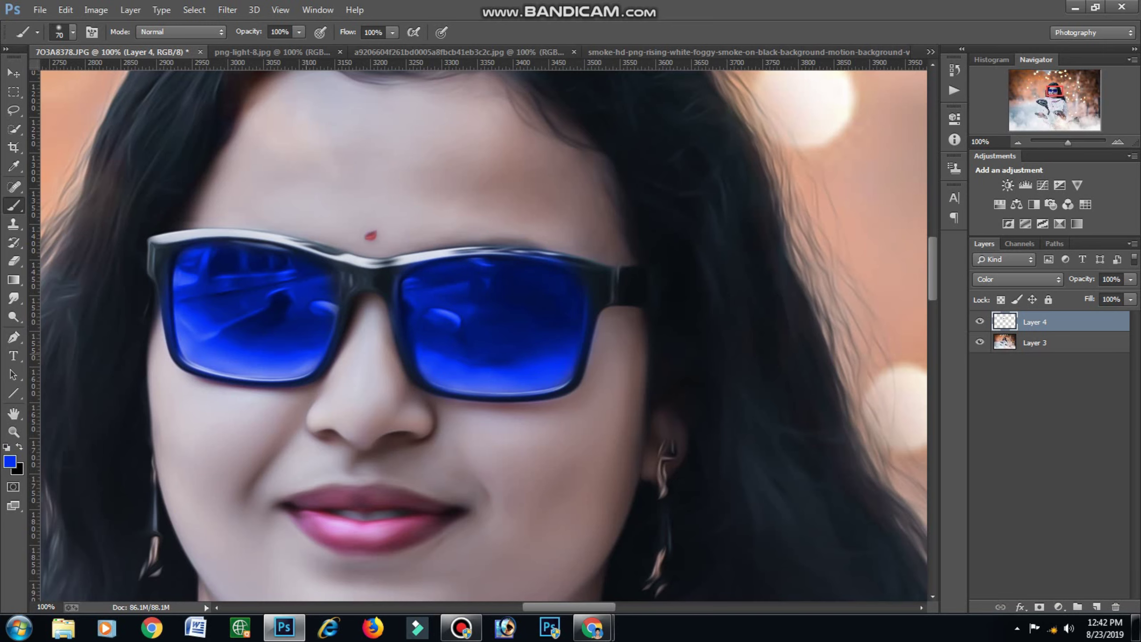
key("ctrl+minus")
key("ctrl+minus")
key("ctrl+minus")
key("ctrl+minus")
key("ctrl+minus")
key("ctrl+minus")
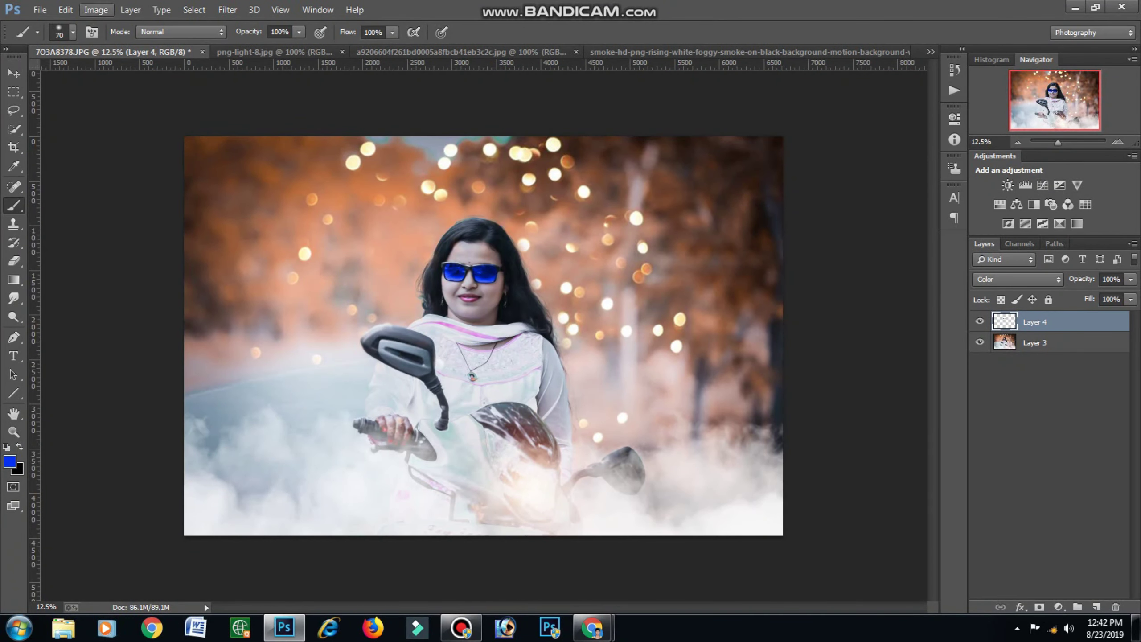
left_click(95, 9)
In Hue/Saturation, try lens hues shifting through green and magenta.
left_click(305, 115)
key("Up")
key("Up")
key("Up")
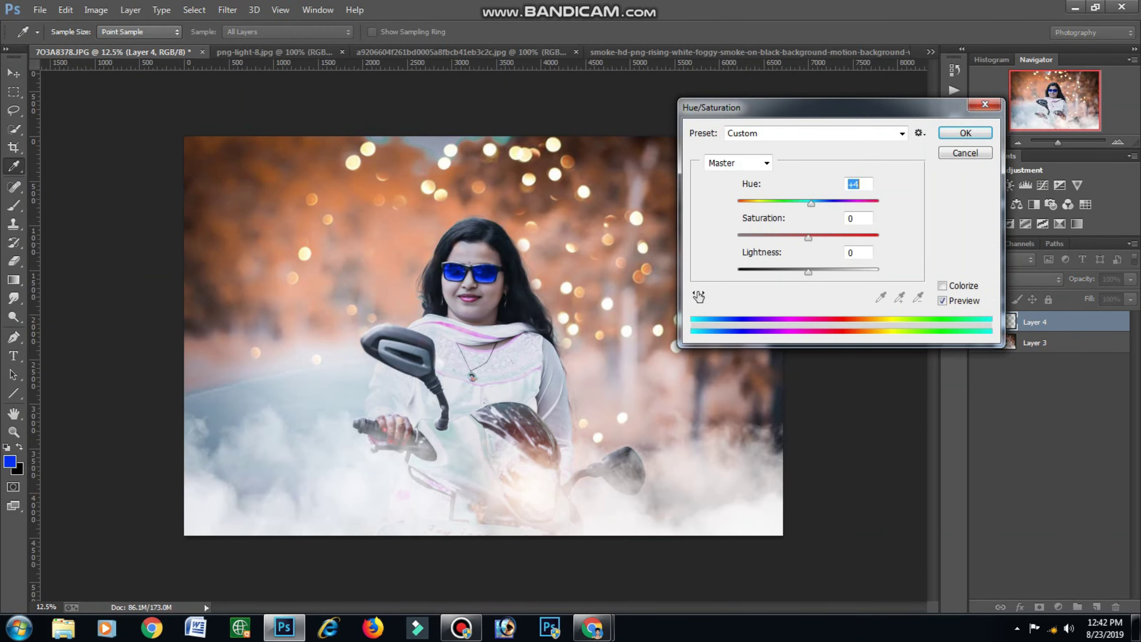
key("shift+Down")
key("shift+Down")
key("shift+Down")
key("shift+Down")
key("shift+Down")
key("shift+Down")
key("shift+Down")
key("shift+Down")
key("shift+Down")
key("shift+Up")
key("shift+Up")
key("shift+Up")
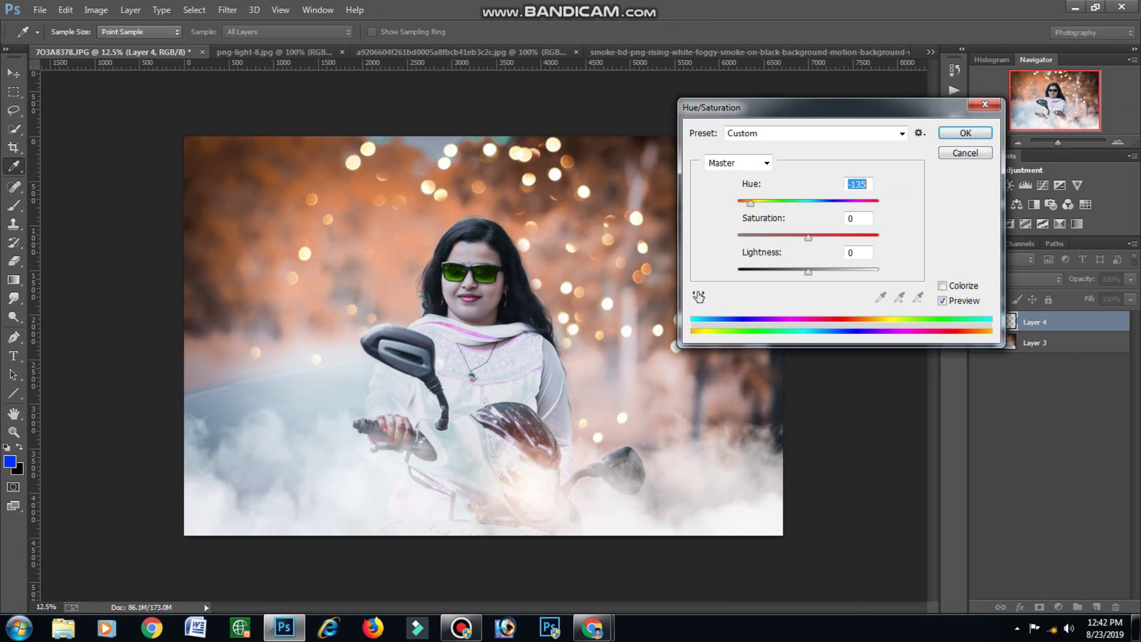
key("shift+Up")
key("shift+Up")
key("shift+Up")
key("shift+Up")
key("shift+Up")
key("shift+Up")
key("shift+Up")
key("shift+Up")
key("shift+Up")
key("shift+Up")
key("Up")
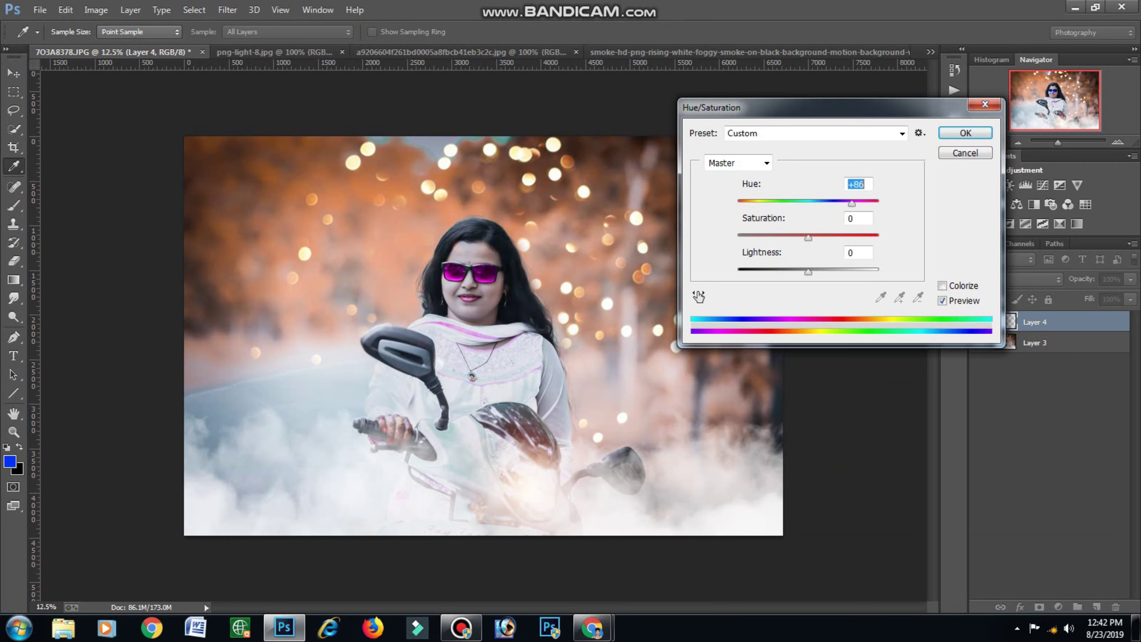
key("shift+Up")
key("shift+Up")
key("shift+Up")
Bring the lenses back to blue with Hue at -19 and apply it.
key("shift+Down")
key("shift+Down")
key("shift+Down")
key("shift+Down")
key("shift+Down")
key("shift+Down")
key("Down")
key("Down")
key("Down")
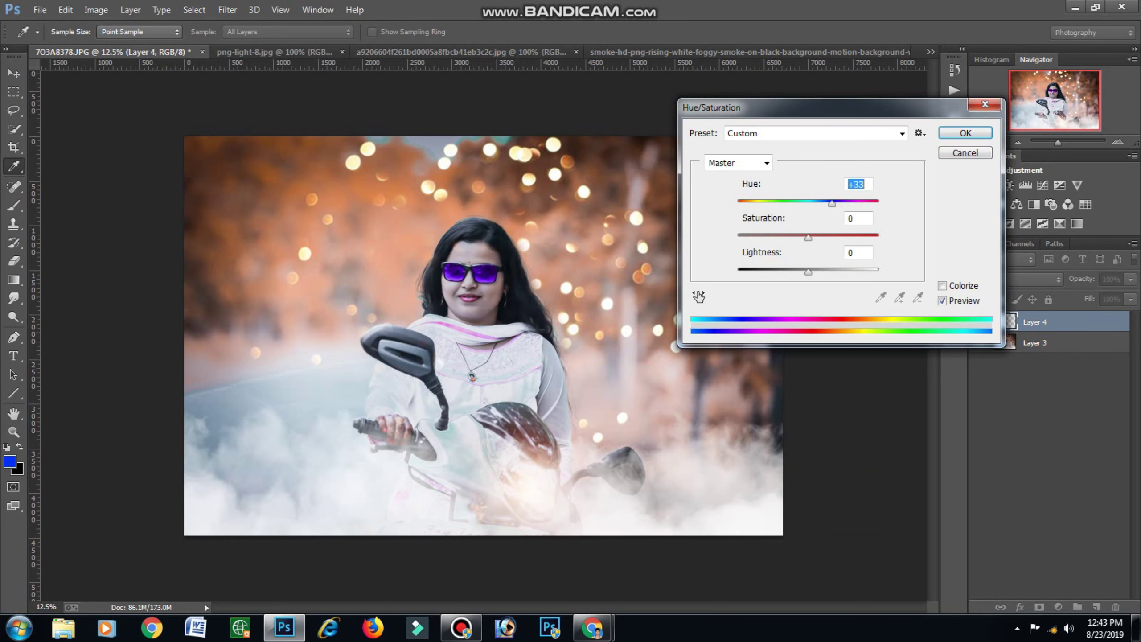
key("shift+Down")
key("shift+Down")
key("shift+Down")
key("shift+Down")
key("Down")
key("Down")
key("Down")
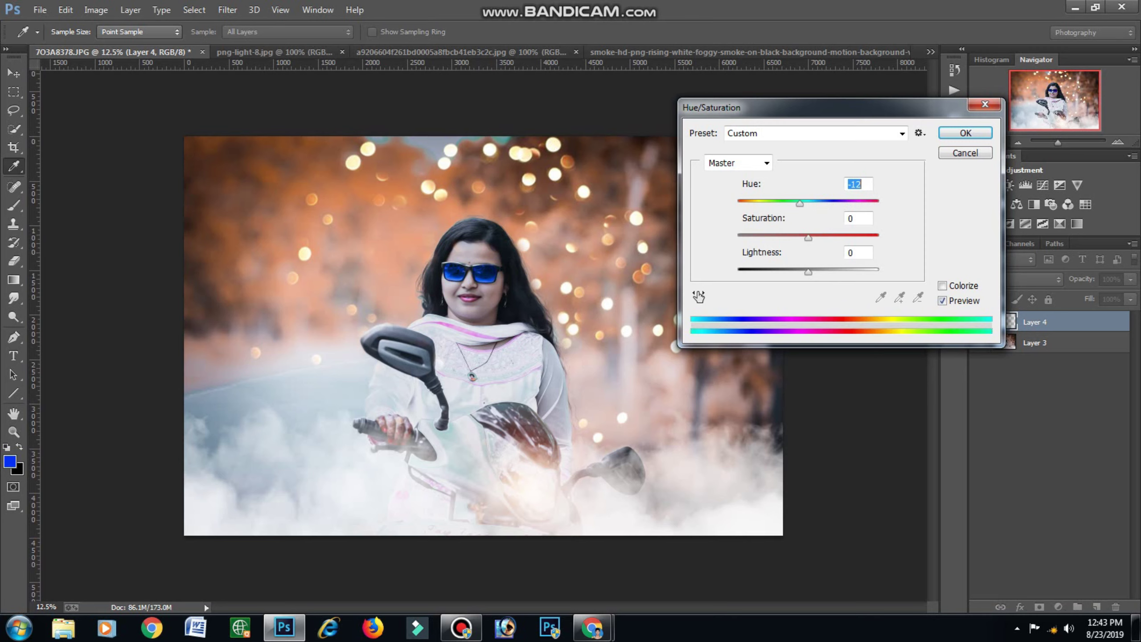
key("Down")
key("Down")
key("Down")
key("Return")
key("b")
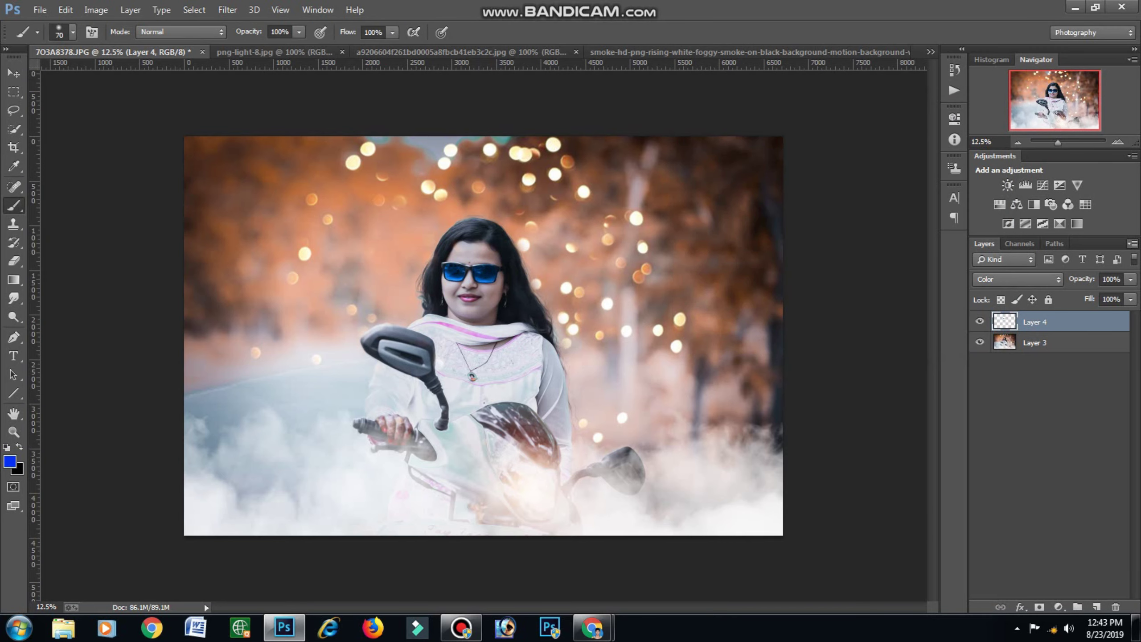
left_click(1132, 243)
Merge the blue tint layer down onto the photo and Save As a Photoshop PSD file.
left_click(966, 497)
key("v")
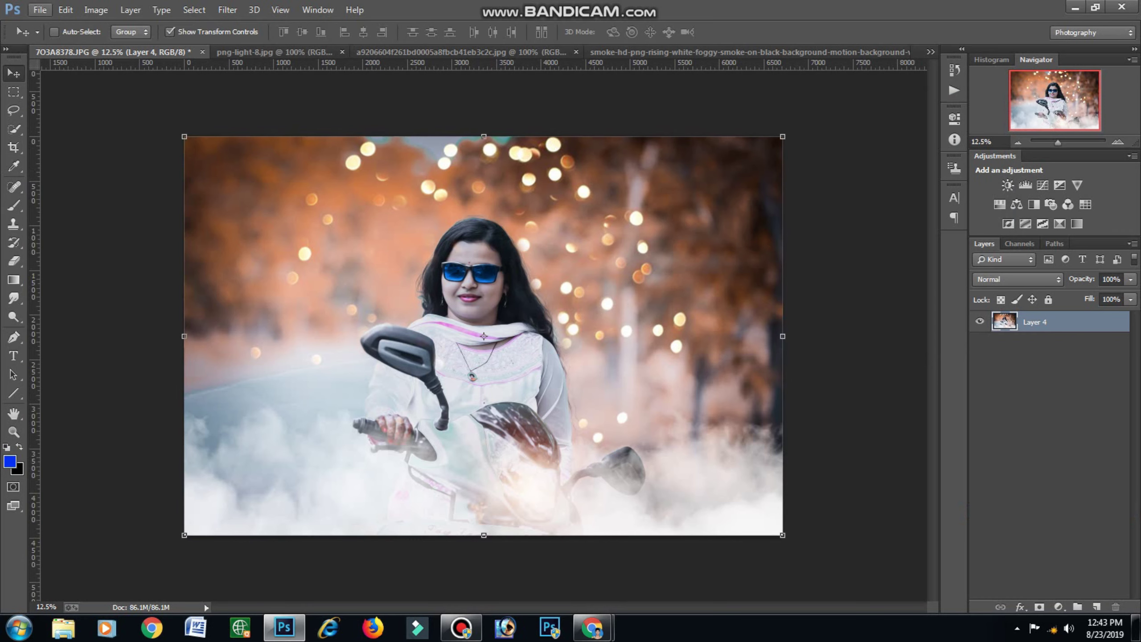
left_click(40, 9)
left_click(58, 151)
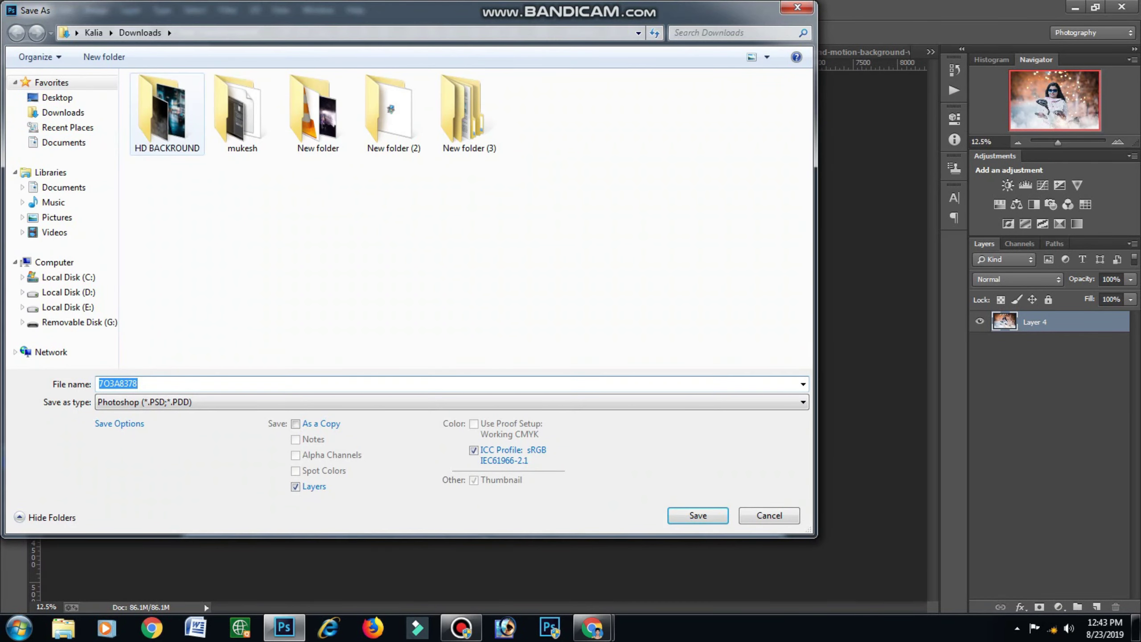
left_click(693, 514)
left_click(461, 627)
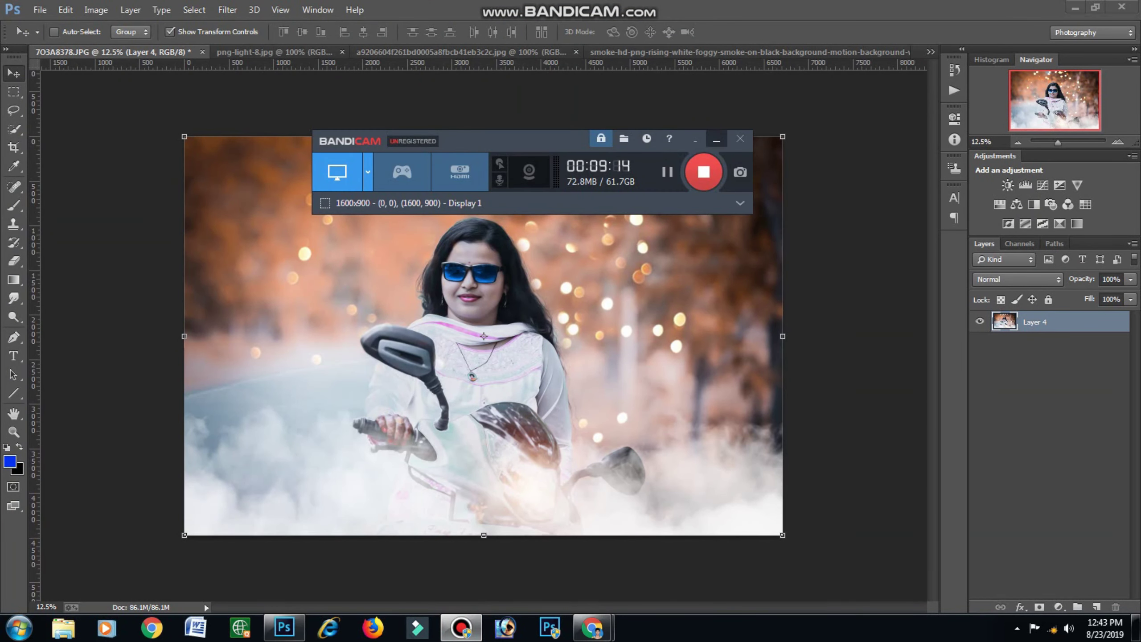
left_click(461, 627)
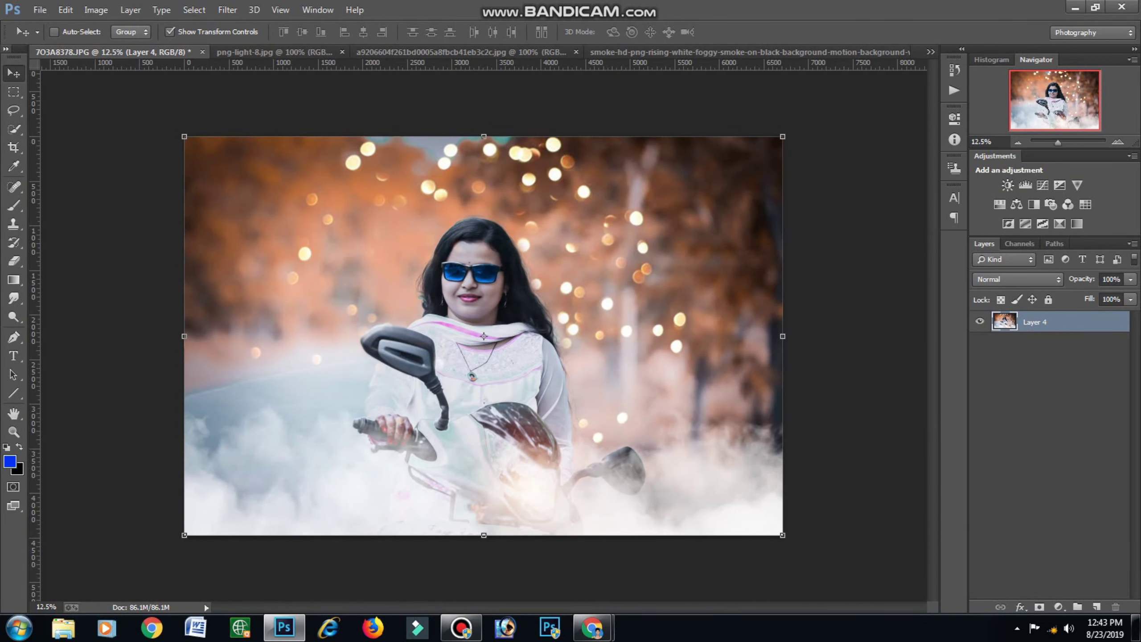
left_click(227, 10)
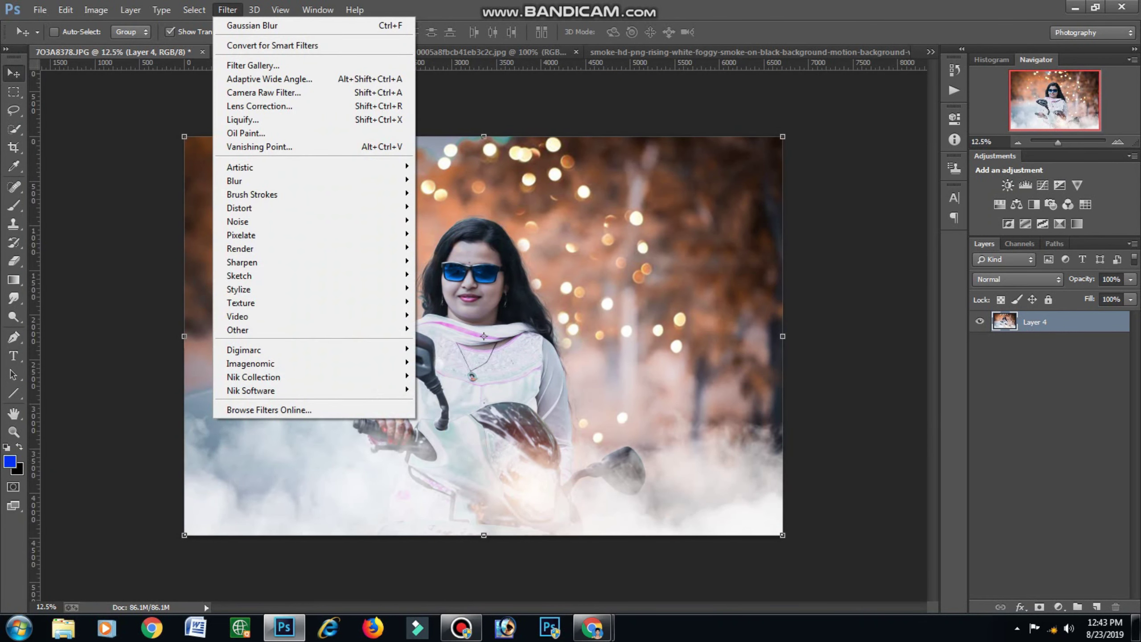
In Camera Raw, cool Temperature to -8 and raise Yellows saturation to +14.
left_click(263, 92)
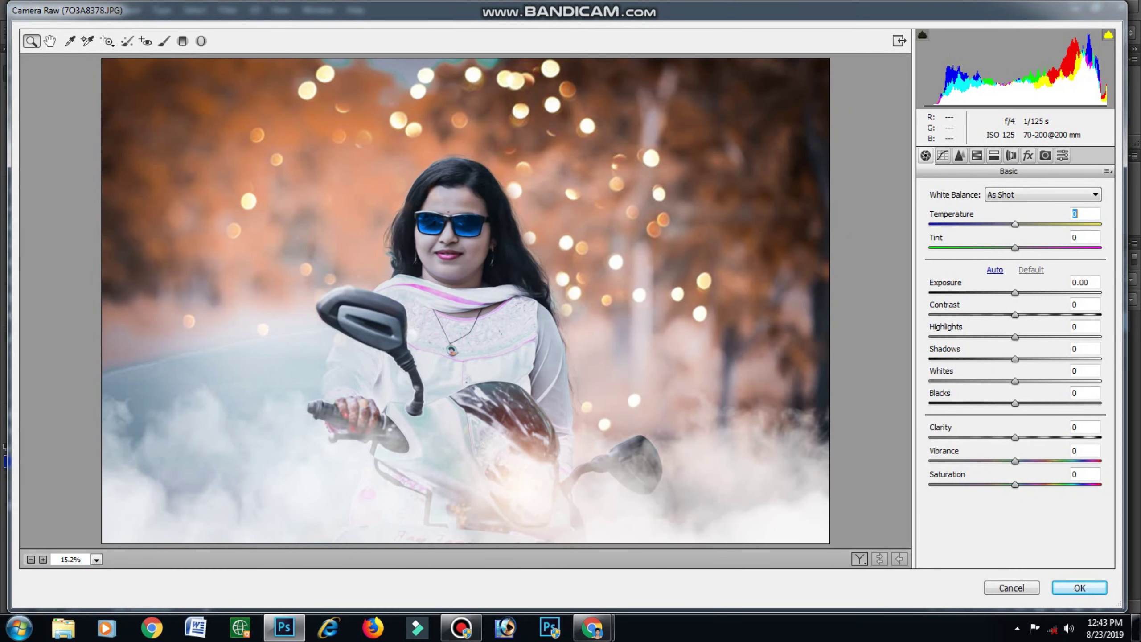
key("Down")
key("Down")
key("Down")
key("Down")
key("Down")
key("Down")
key("Down")
key("Down")
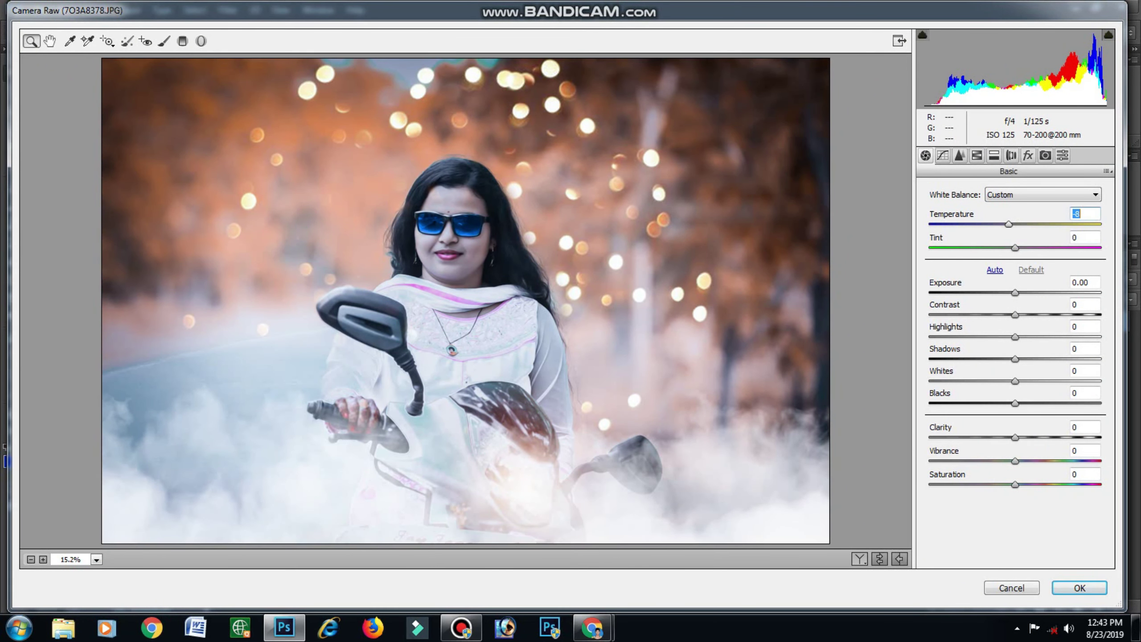
left_click(994, 156)
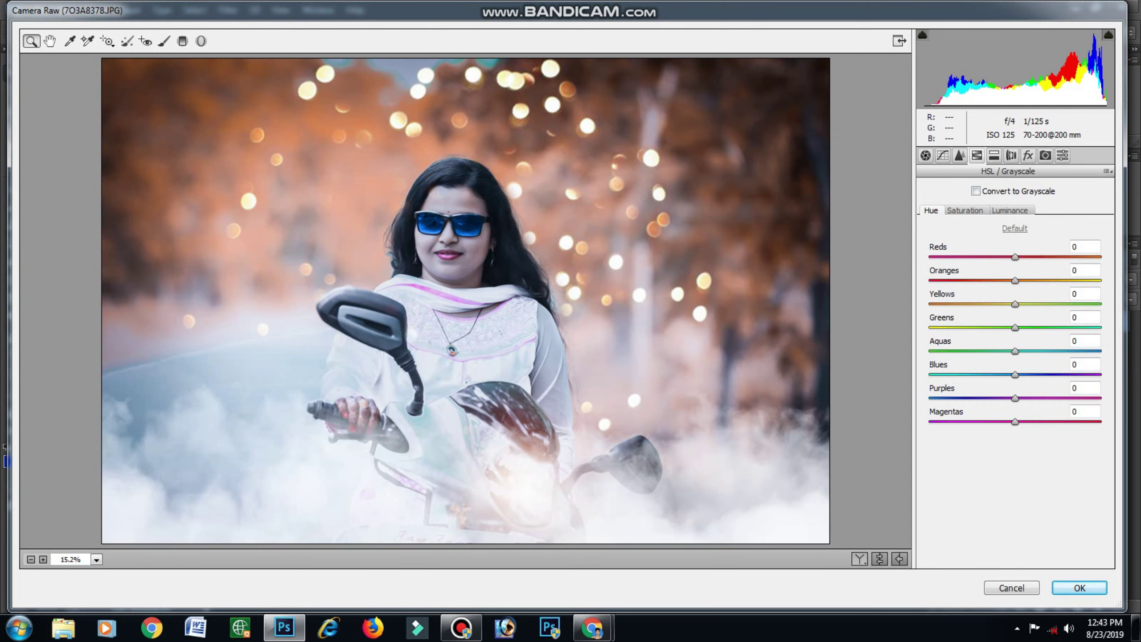
left_click(964, 210)
left_click_drag(1015, 304, 1087, 304)
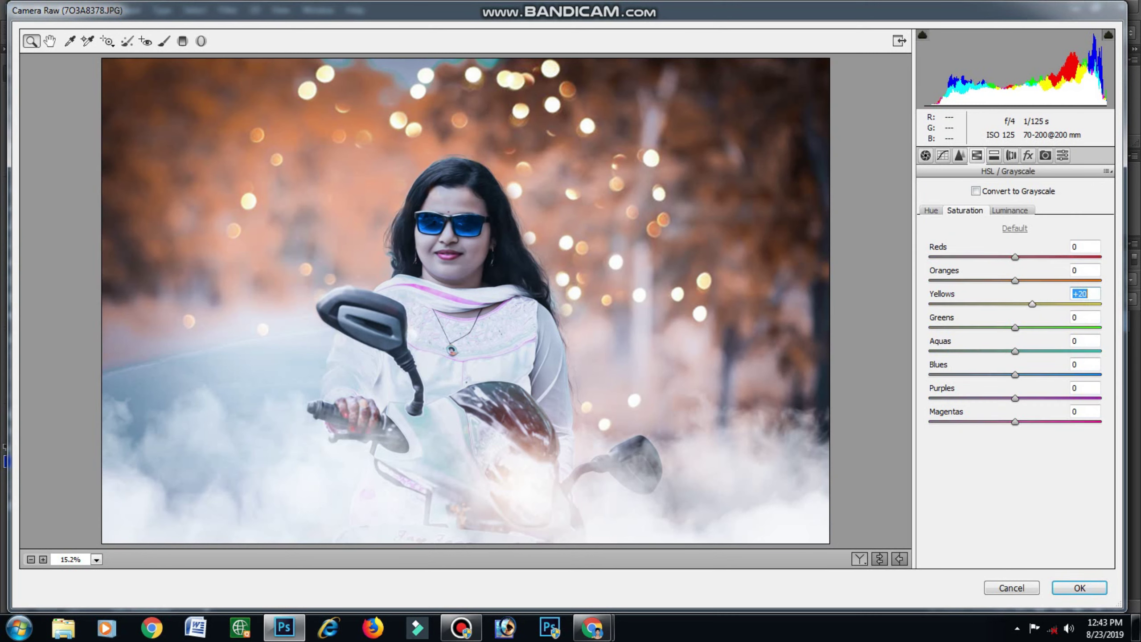
Set the Oranges saturation to +13.
key("shift+Tab")
type("-8")
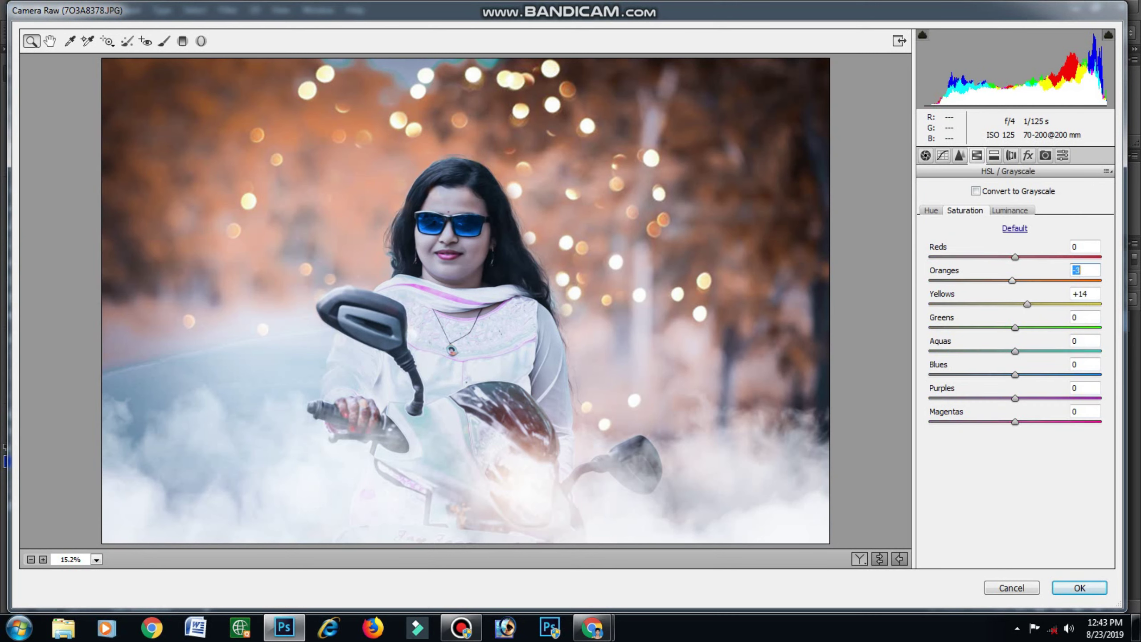
type("34")
key("Return")
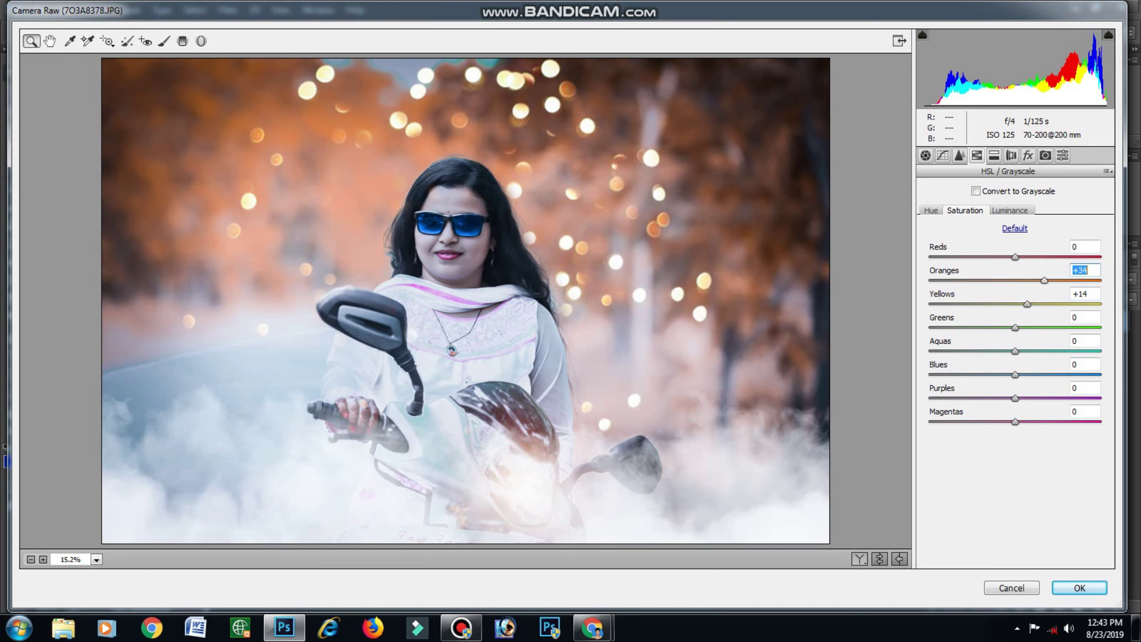
type("13")
key("Return")
Shift the Oranges hue to -8 in the HSL Hue panel.
key("ctrl+alt+shift+h")
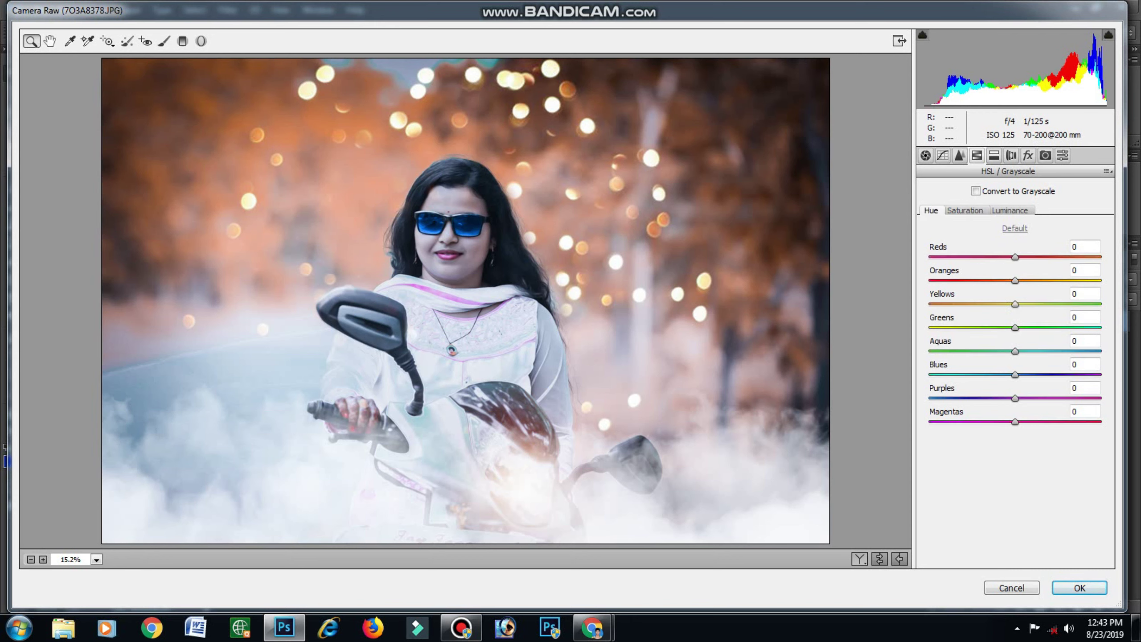
key("shift+Tab")
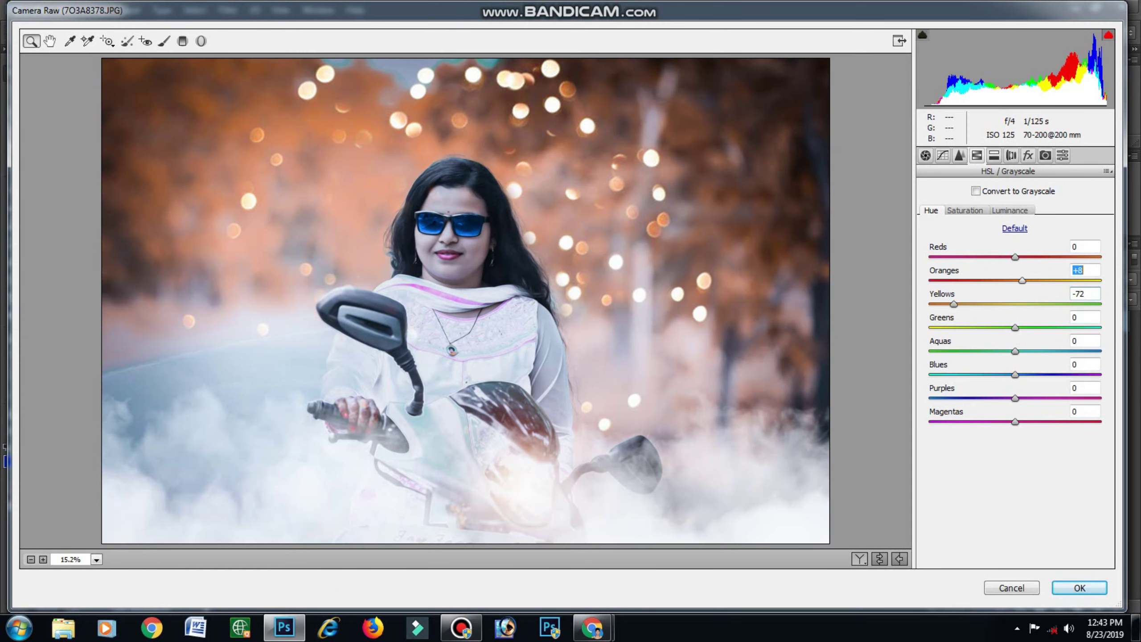
type("38")
key("Return")
type("-8")
key("Return")
key("Return")
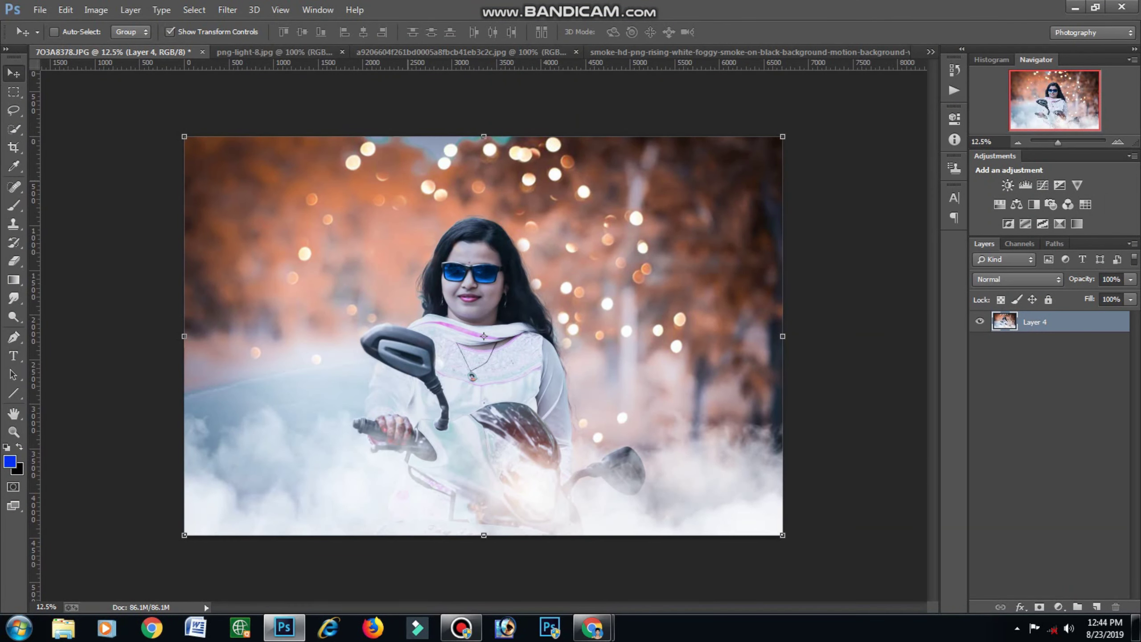